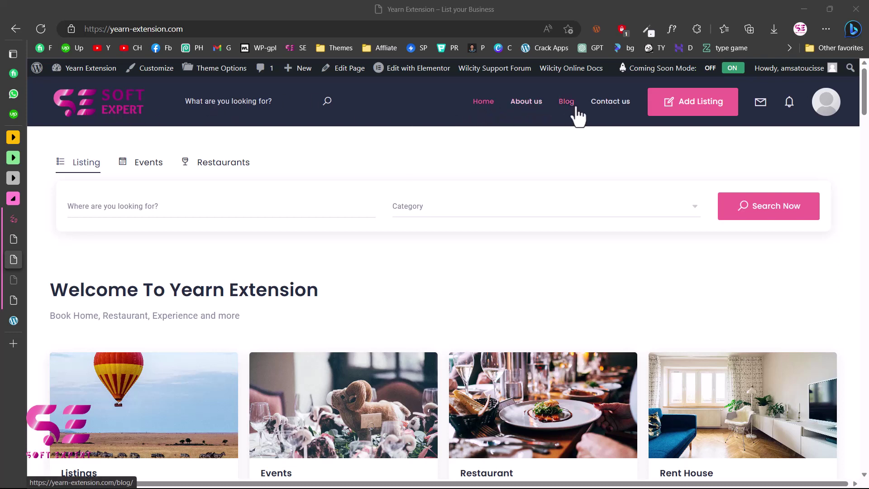
# - Tour the homepage: show the avatar dashboard links, switch the search to Events, scroll to the footer
pyautogui.click(825, 109)
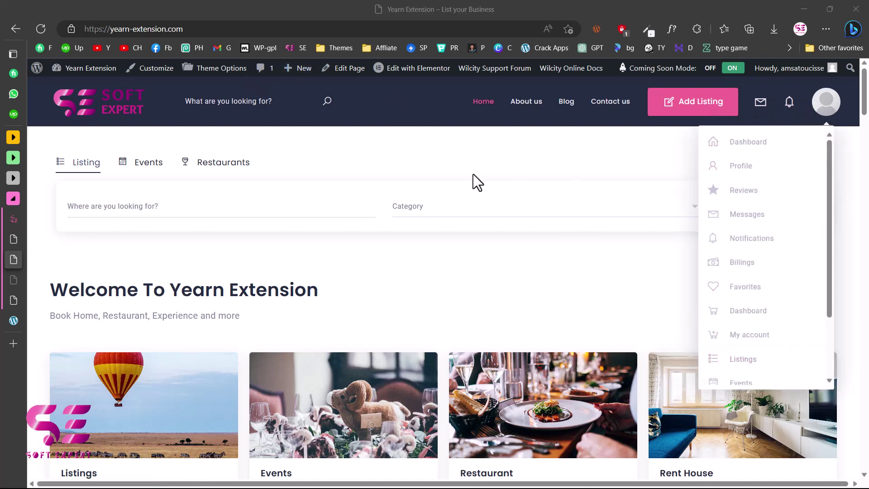
pyautogui.click(136, 168)
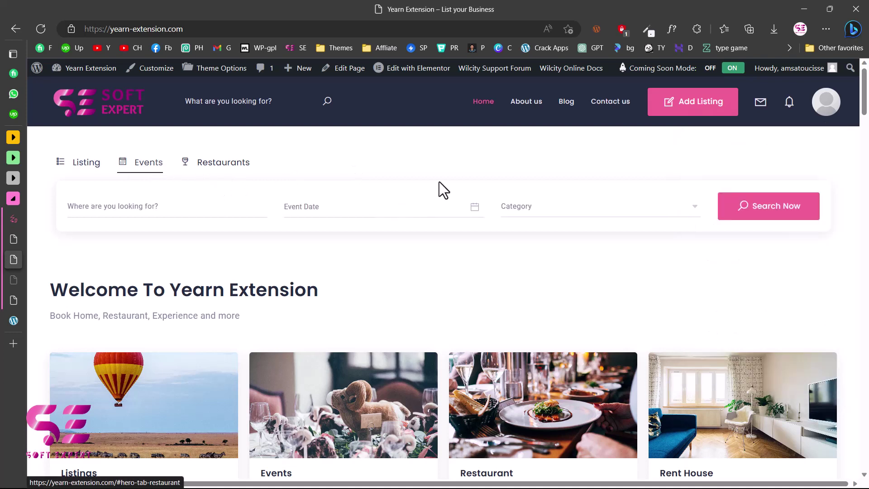
pyautogui.scroll(-1, 483, 200)
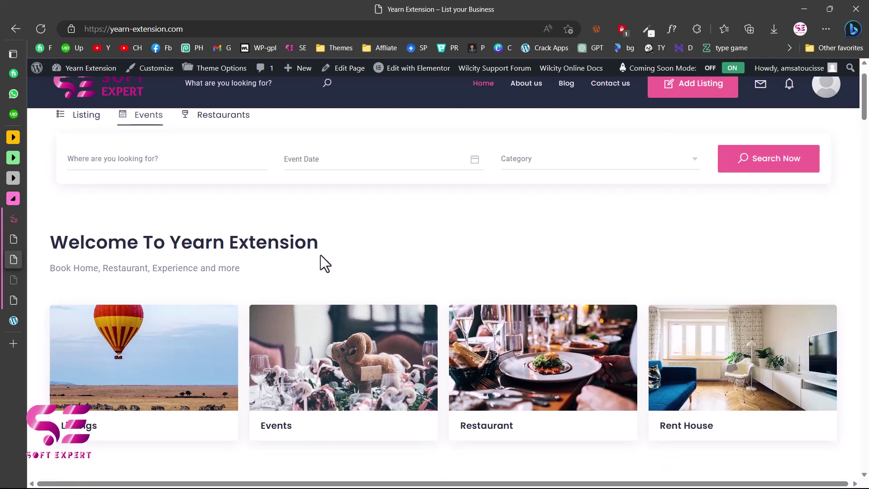
pyautogui.scroll(-15, 240, 272)
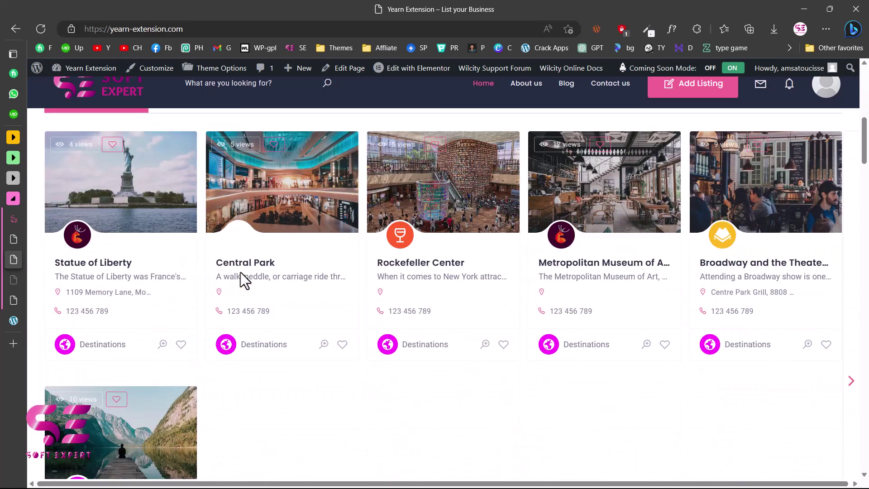
pyautogui.scroll(-14, 240, 272)
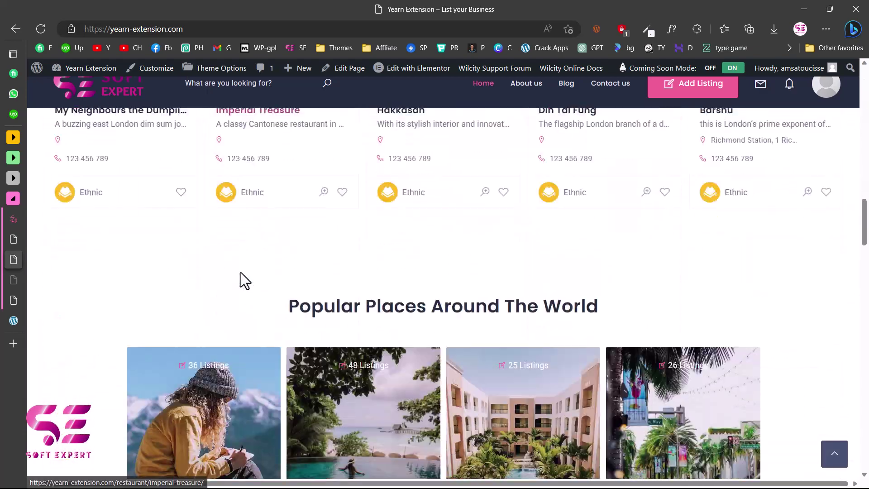
pyautogui.scroll(-12, 240, 270)
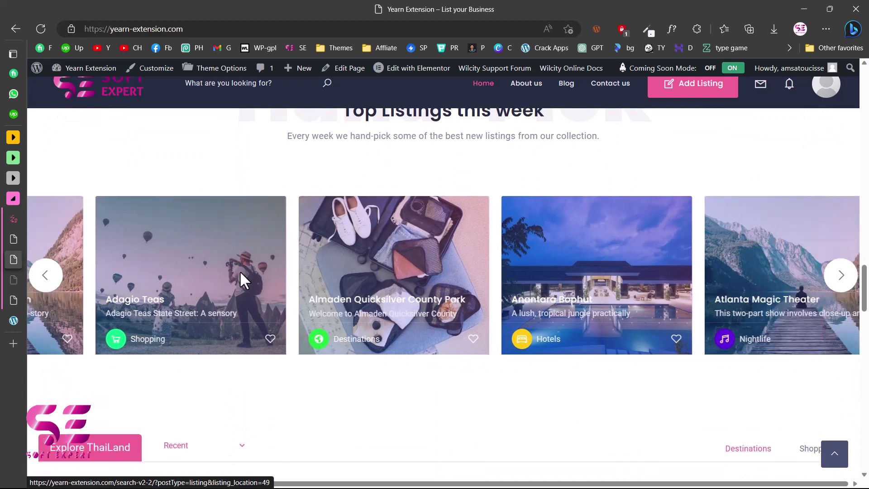
pyautogui.scroll(-10, 325, 284)
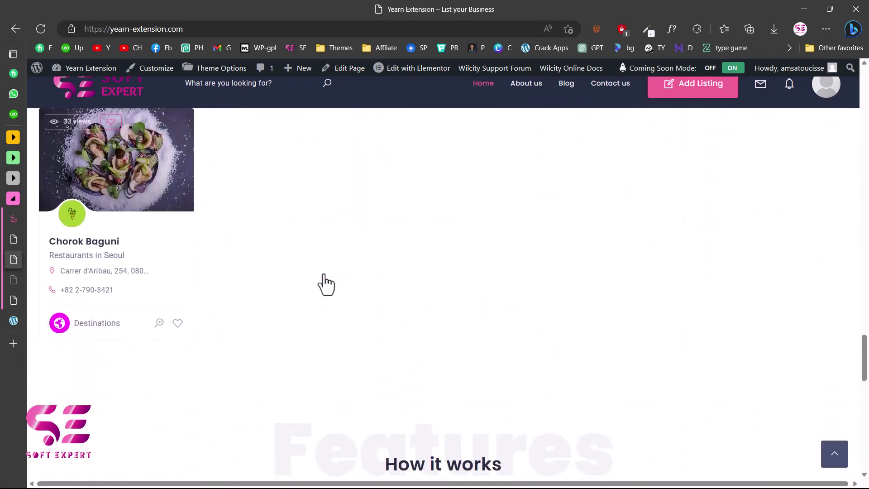
pyautogui.scroll(-3, 326, 284)
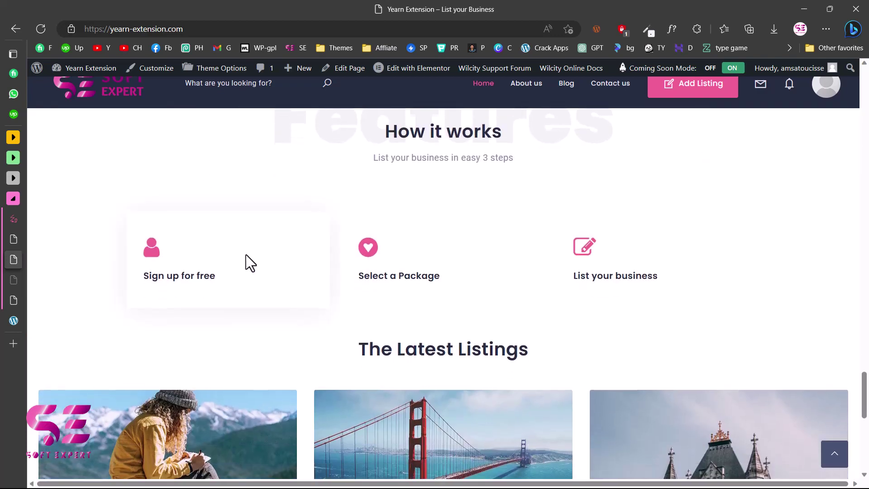
pyautogui.scroll(-10, 474, 292)
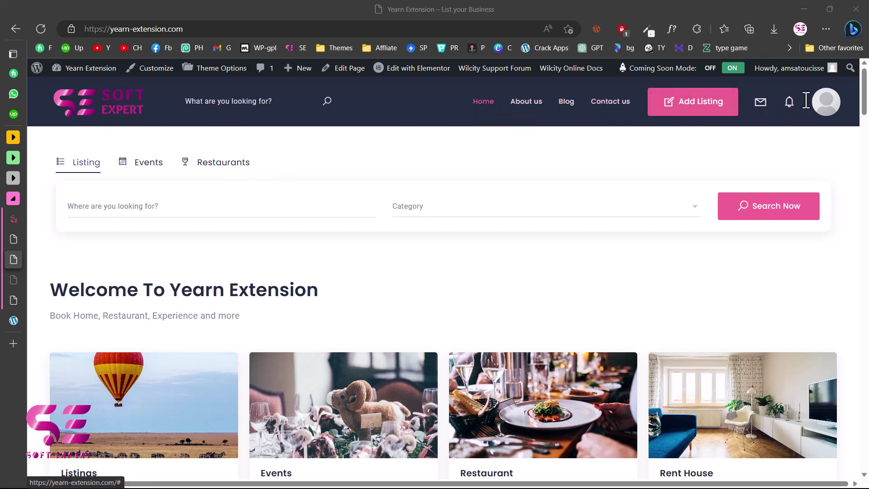
# - Repeat the avatar menu, Events search and footer tour, then load the WilCity demo site
pyautogui.click(826, 108)
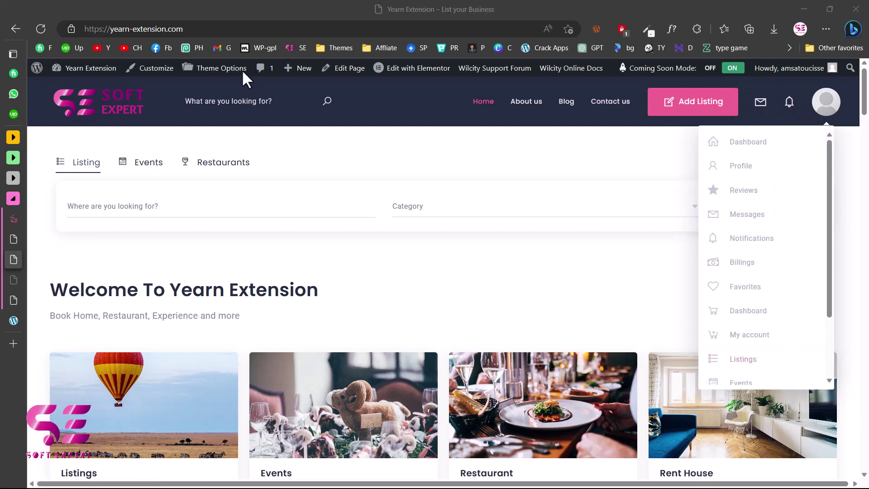
pyautogui.click(136, 168)
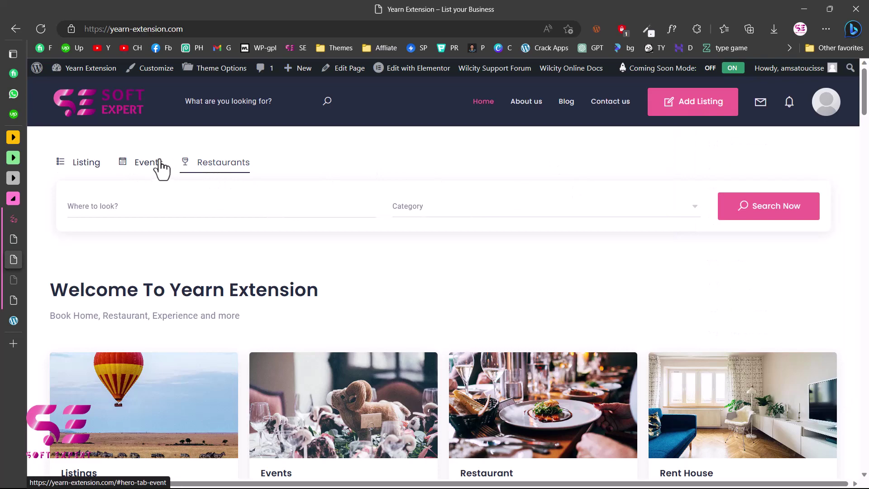
pyautogui.scroll(-1, 483, 200)
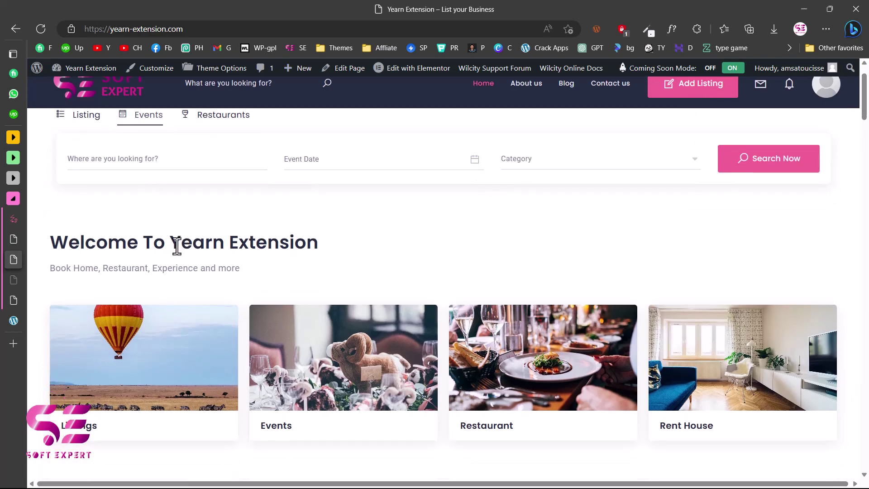
pyautogui.scroll(-15, 241, 272)
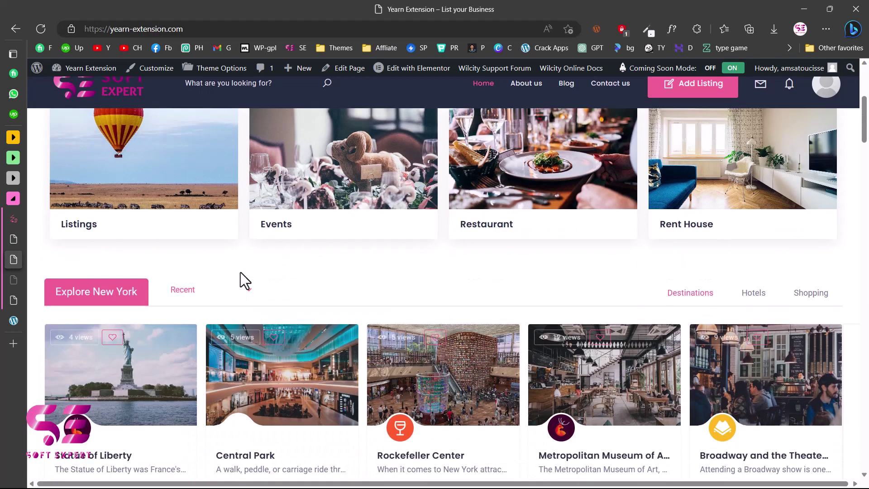
pyautogui.scroll(-12, 241, 272)
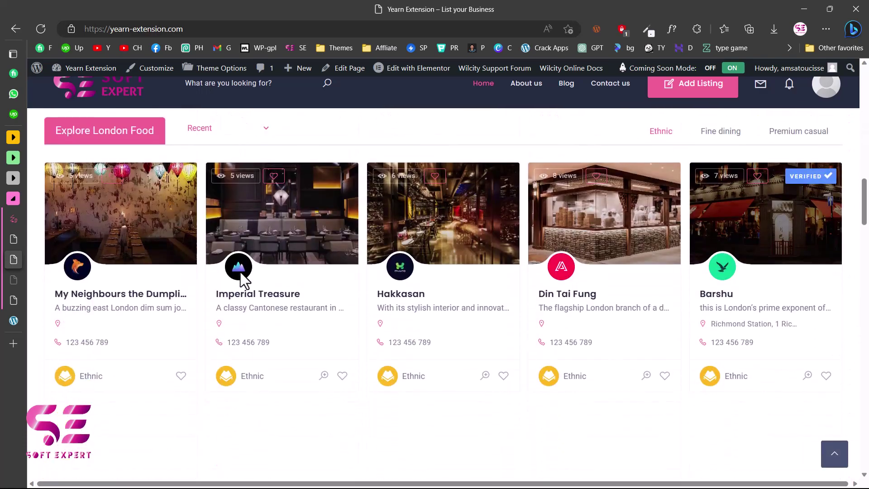
pyautogui.scroll(-15, 240, 271)
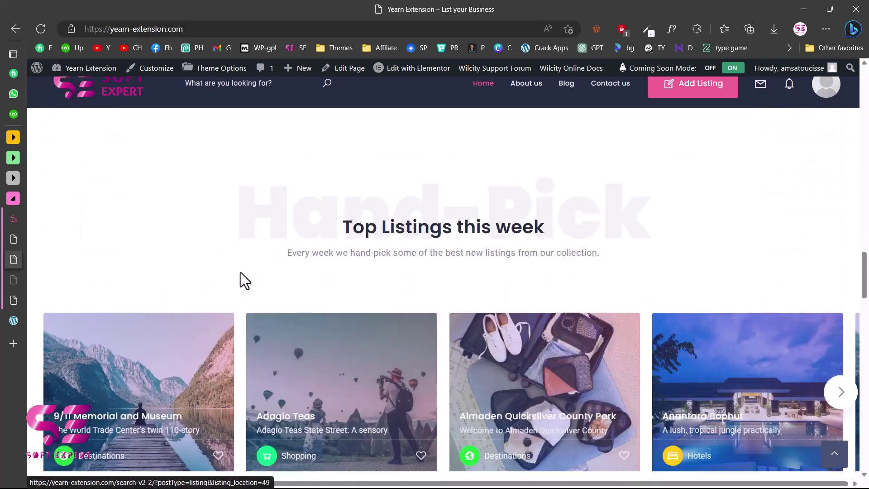
pyautogui.scroll(-10, 326, 284)
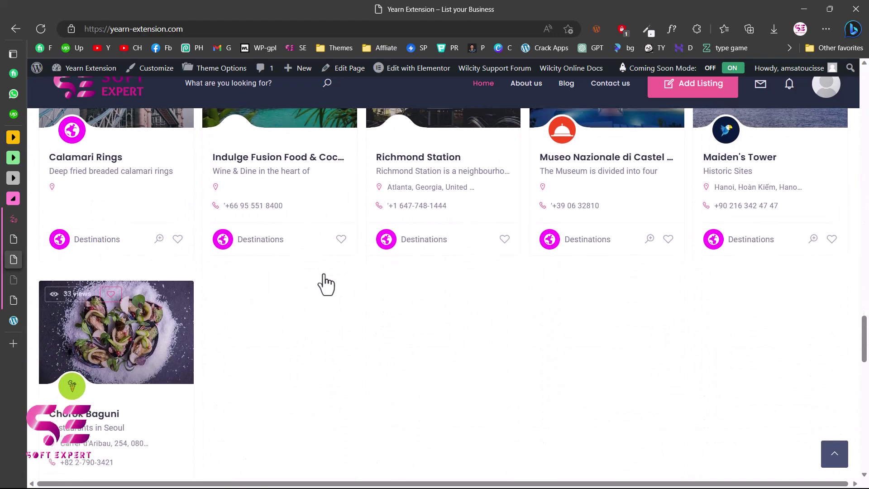
pyautogui.scroll(-3, 326, 284)
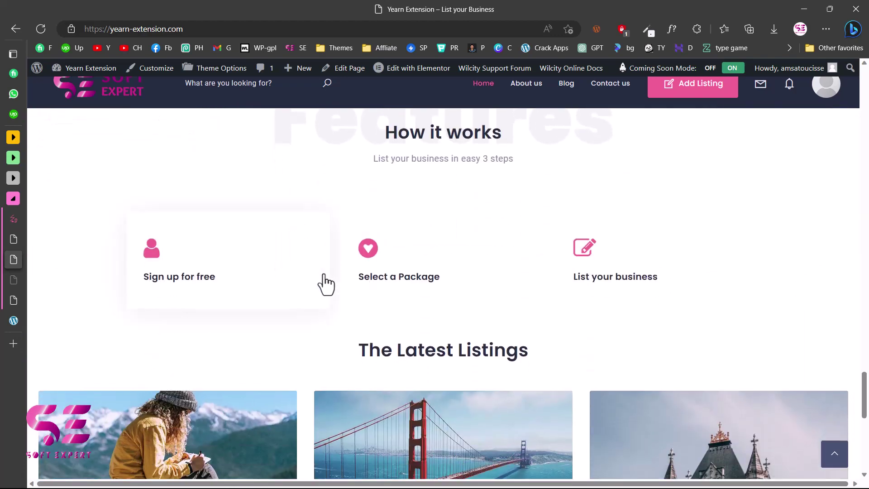
pyautogui.scroll(-10, 473, 290)
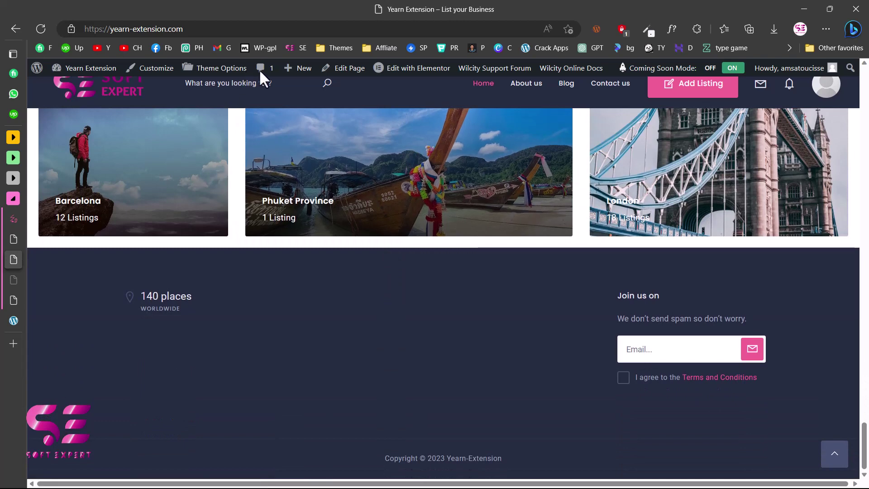
pyautogui.click(138, 29)
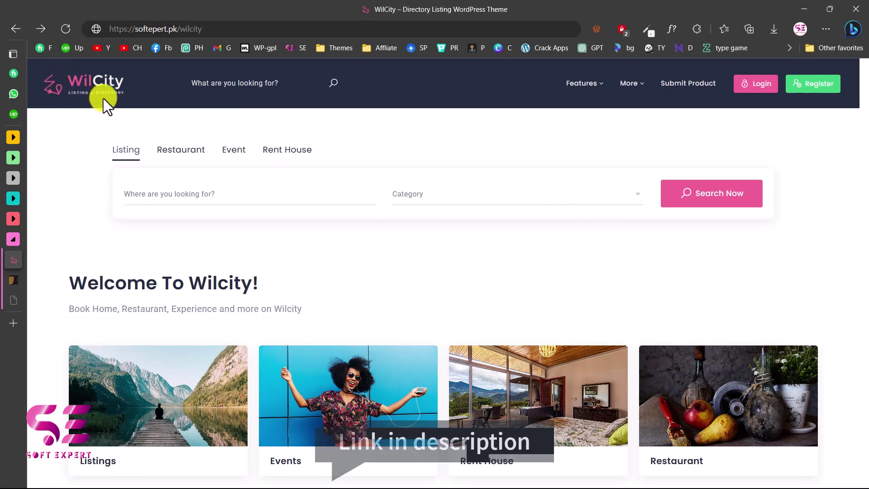
pyautogui.click(251, 83)
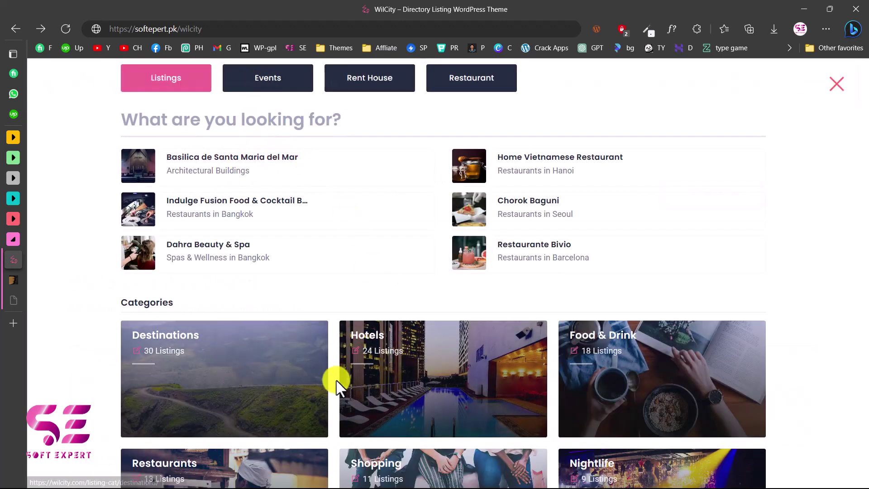
pyautogui.scroll(-1, 338, 387)
pyautogui.scroll(1, 465, 237)
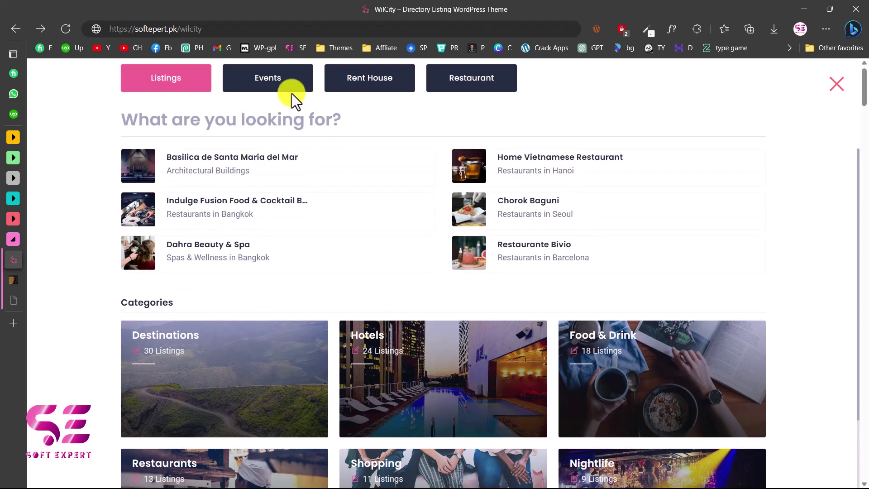
pyautogui.click(284, 122)
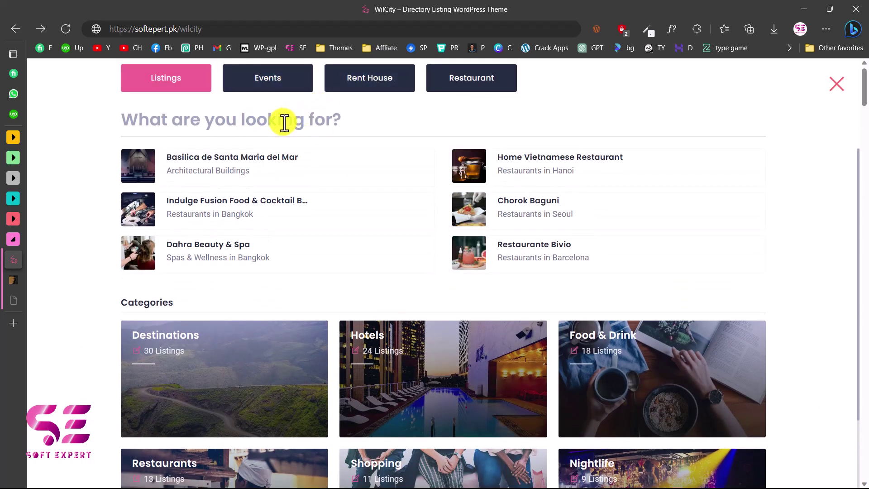
pyautogui.write('a')
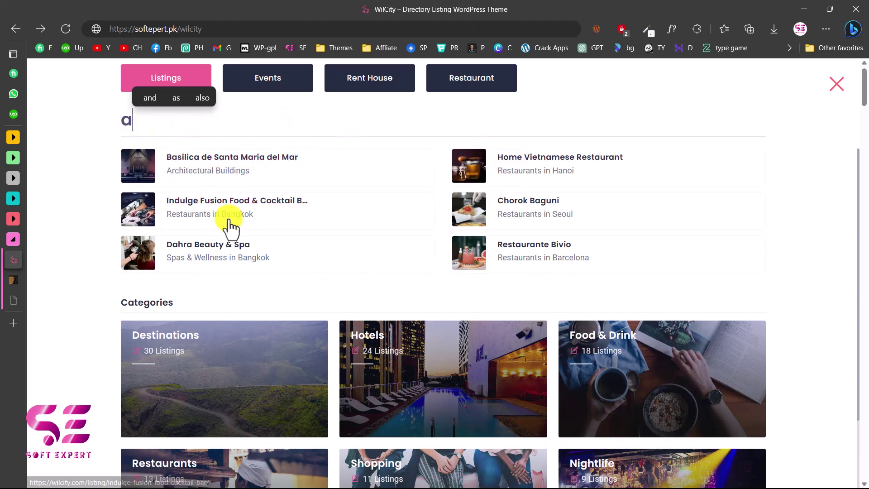
pyautogui.scroll(-2, 230, 223)
pyautogui.scroll(-1, 435, 310)
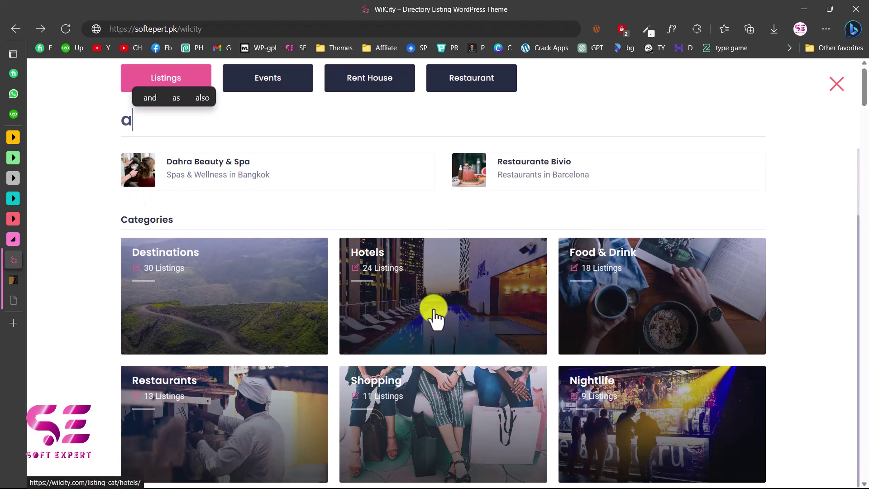
pyautogui.press('BackSpace')
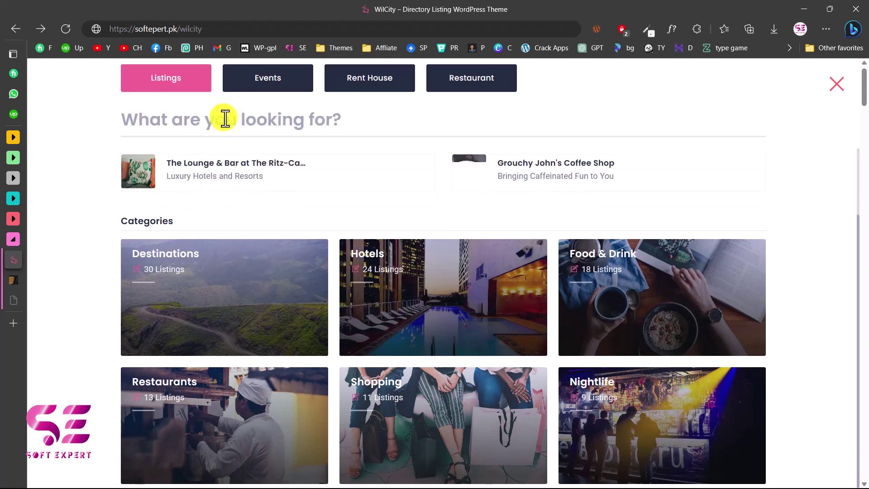
pyautogui.write('tea')
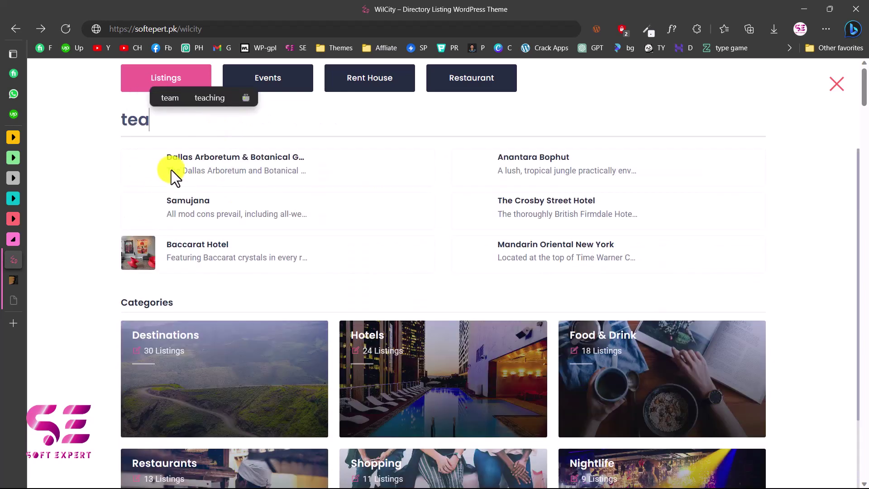
pyautogui.scroll(-2, 220, 245)
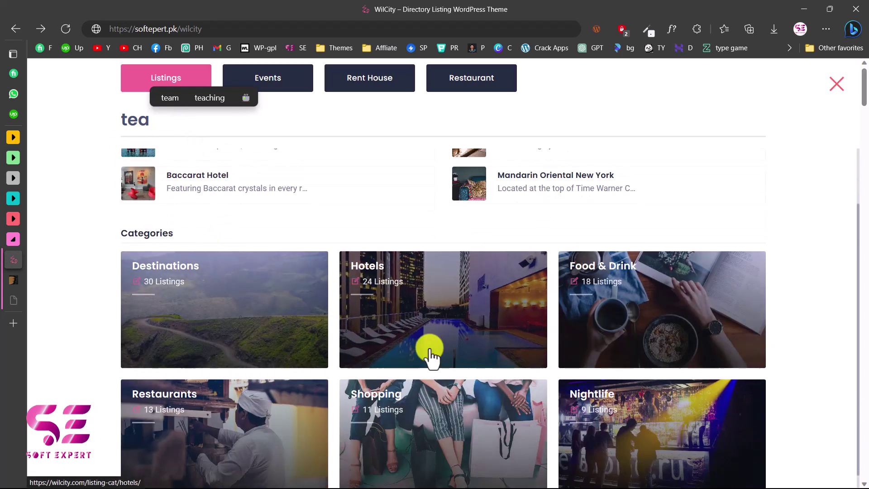
pyautogui.scroll(2, 309, 254)
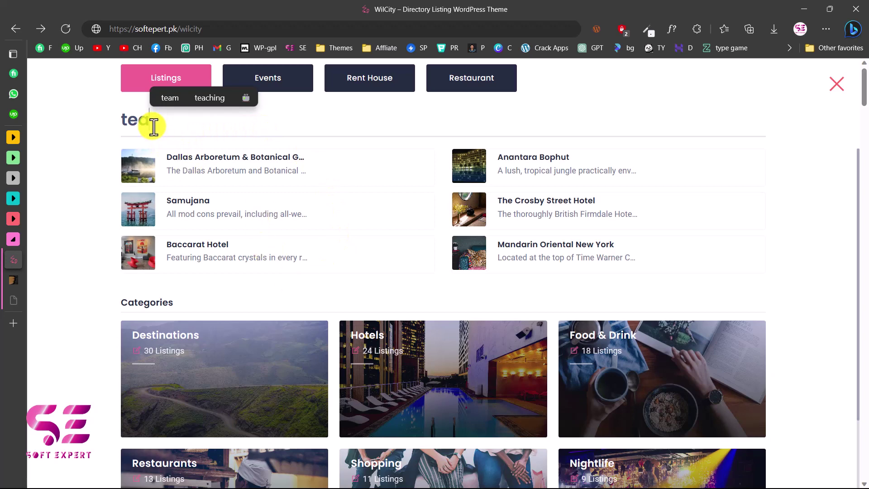
pyautogui.moveTo(154, 126); pyautogui.dragTo(119, 120)
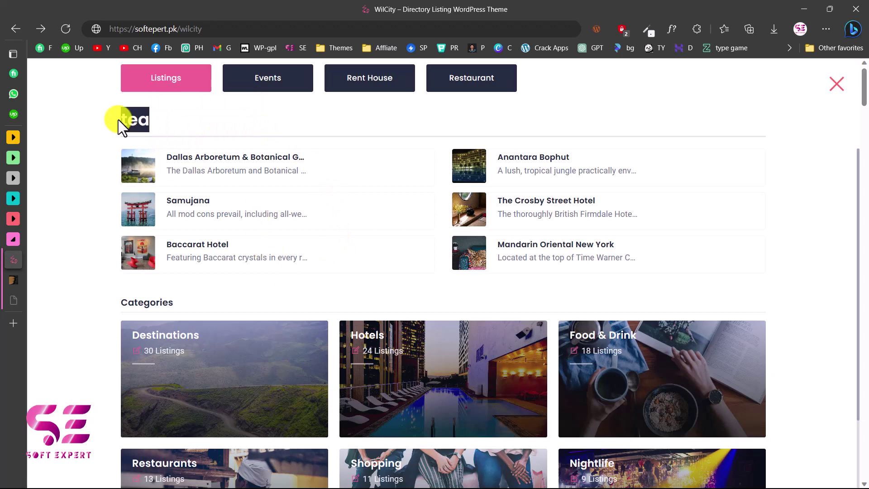
pyautogui.click(840, 87)
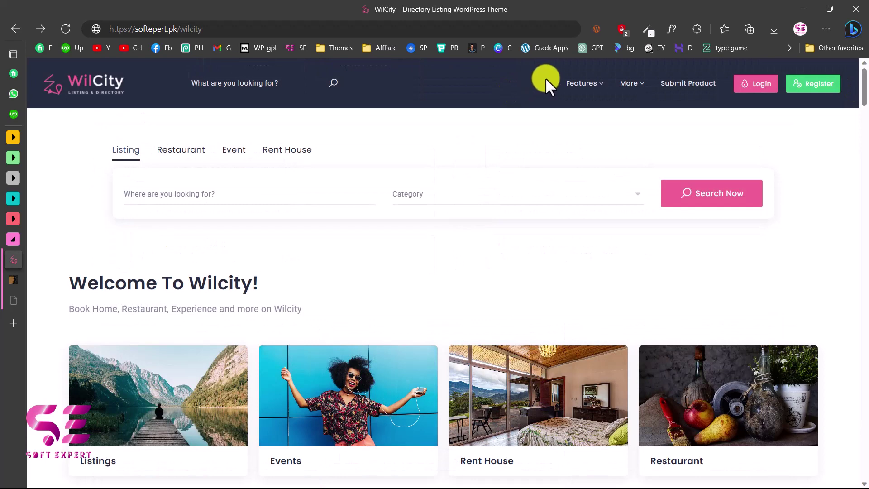
# - Type 'eve' in the Where field and review the location suggestions
pyautogui.moveTo(630, 87)
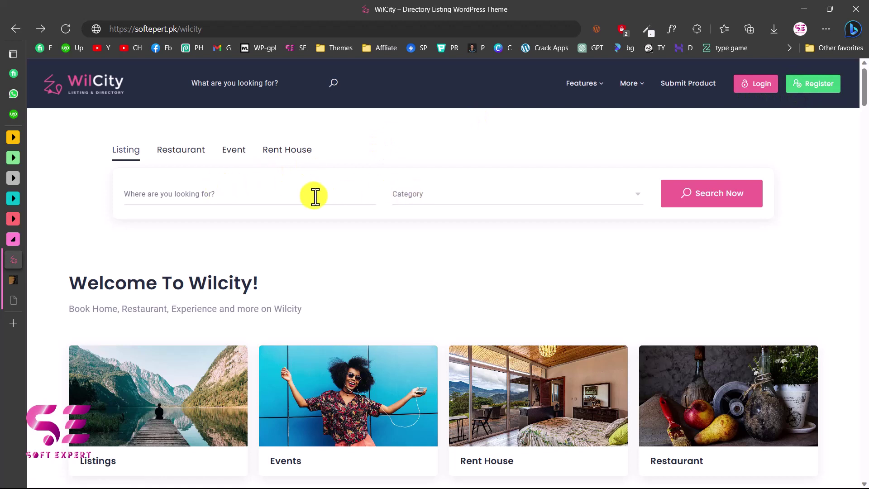
pyautogui.click(250, 195)
pyautogui.write('event')
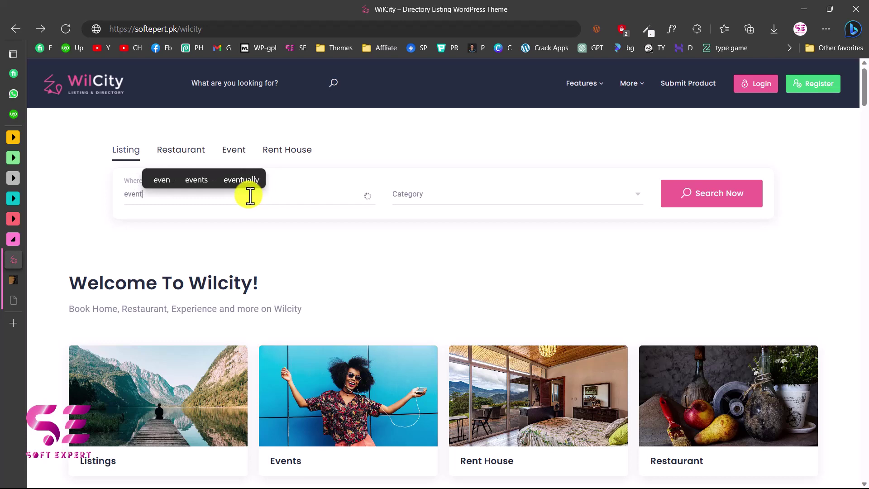
pyautogui.scroll(-2, 213, 274)
pyautogui.scroll(2, 210, 269)
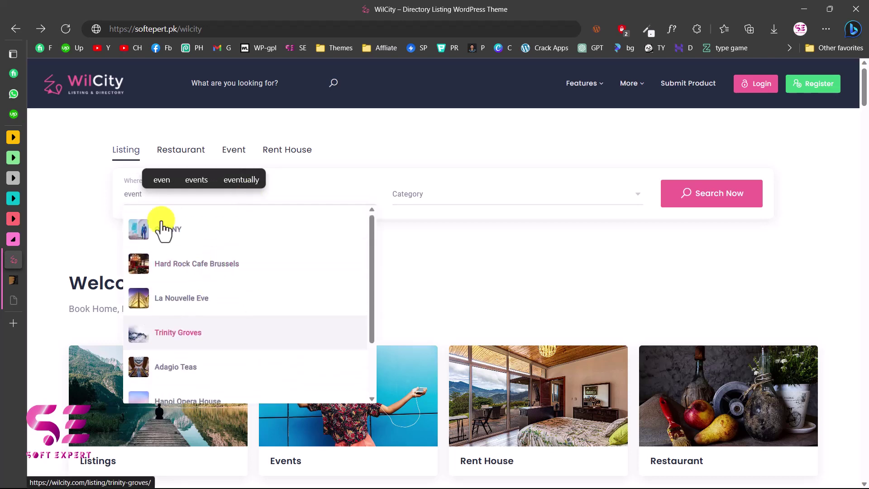
pyautogui.scroll(-1, 203, 330)
# - Try the Listing tab, then the Event tab with its date picker, ending on Rent House
pyautogui.click(122, 158)
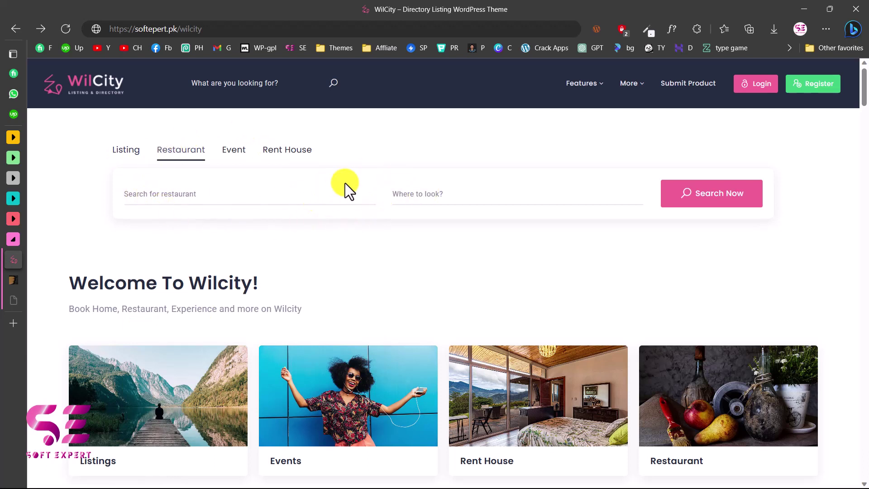
pyautogui.click(234, 152)
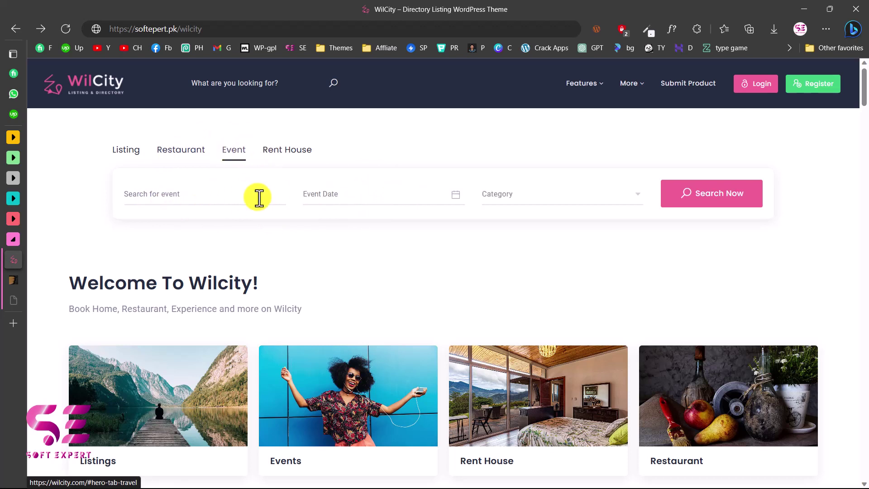
pyautogui.click(345, 196)
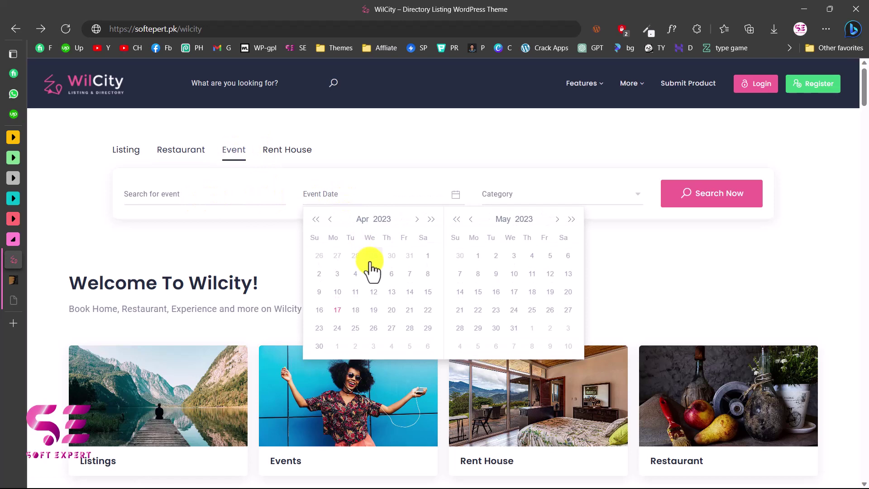
pyautogui.click(294, 154)
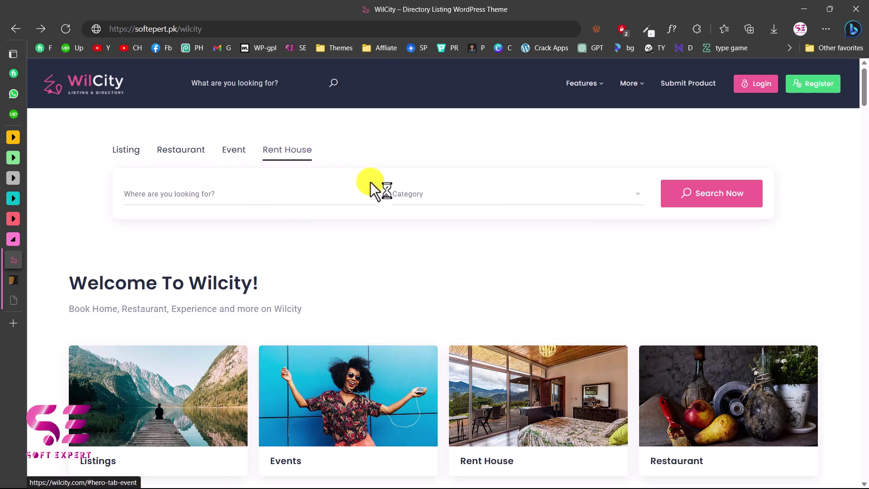
# - Scroll to the London listings and advance their carousel to the next cards
pyautogui.scroll(-3, 414, 241)
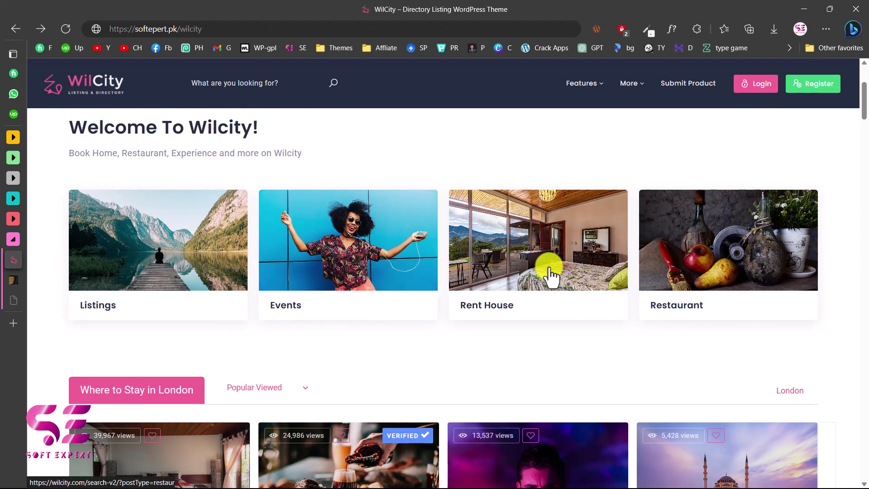
pyautogui.scroll(-5, 457, 312)
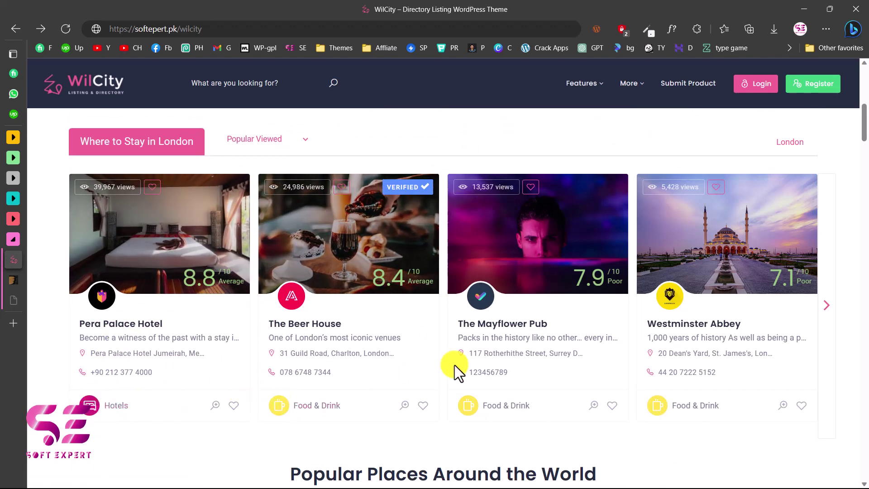
pyautogui.click(827, 308)
pyautogui.scroll(-2, 829, 313)
pyautogui.scroll(-5, 827, 313)
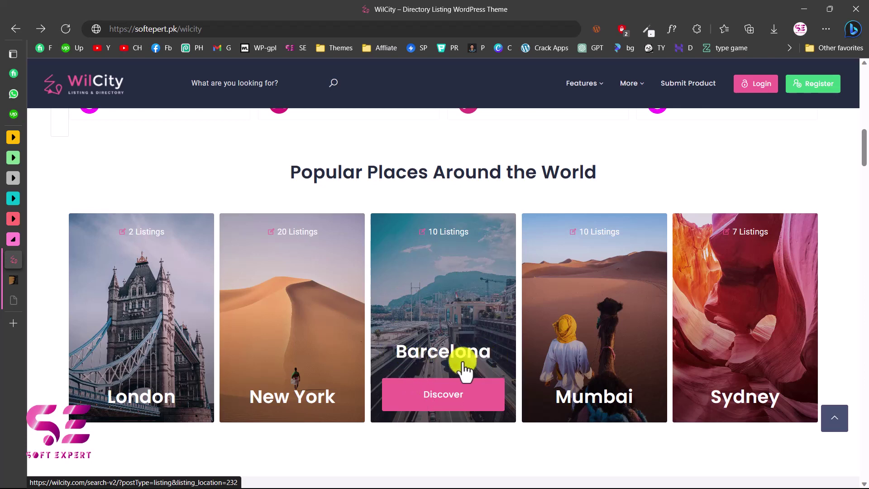
pyautogui.scroll(-9, 487, 363)
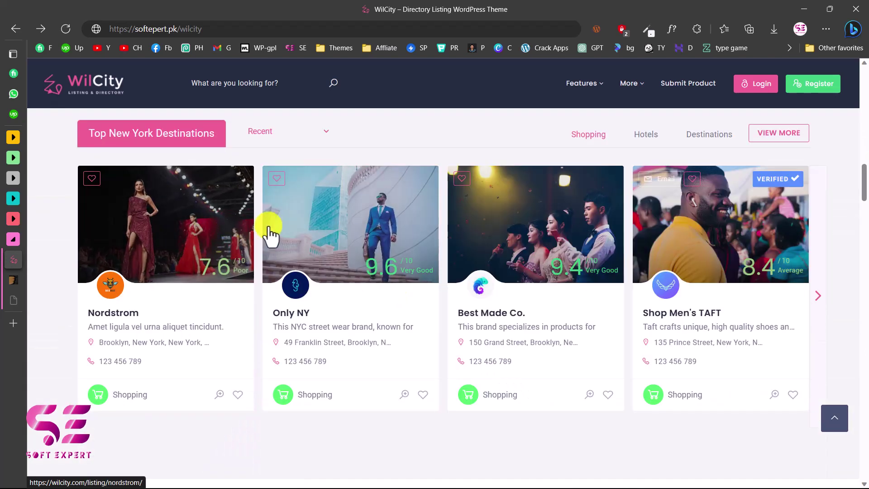
# - Switch New York listings between Hotels and Destinations, then advance the top listings carousel
pyautogui.click(649, 143)
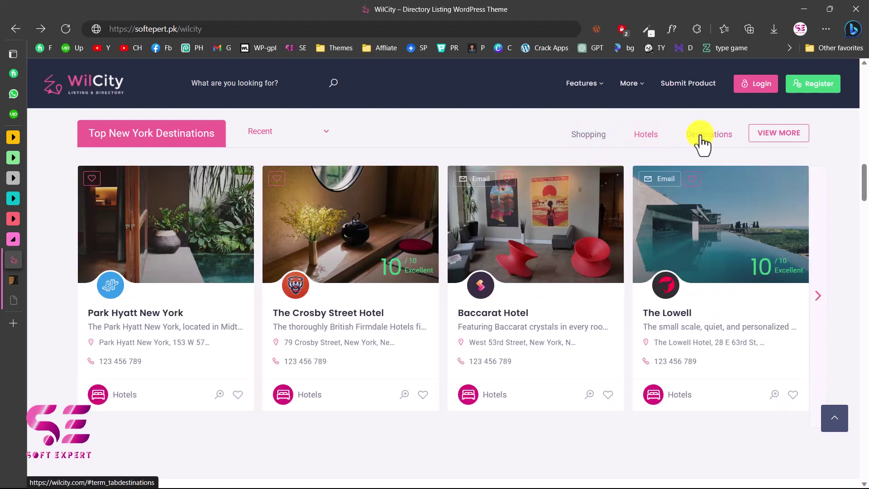
pyautogui.click(704, 144)
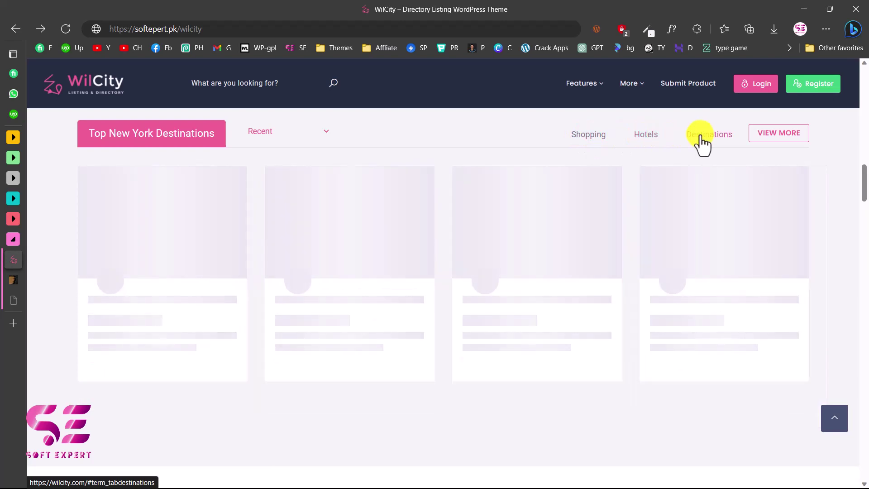
pyautogui.scroll(-8, 524, 277)
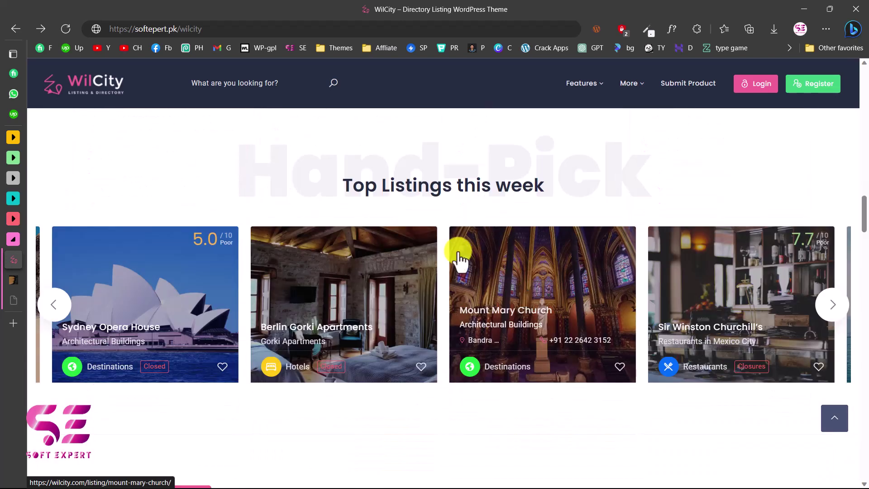
pyautogui.scroll(-2, 489, 211)
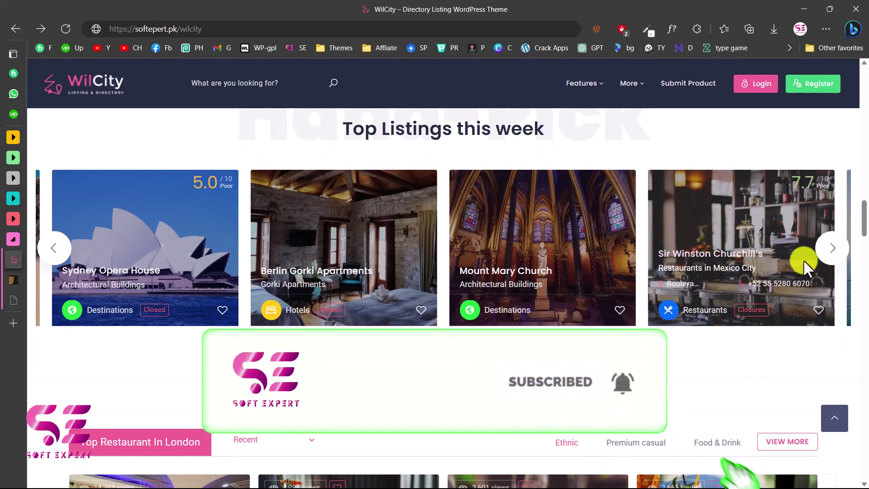
pyautogui.click(832, 248)
# - Scroll further down and slide the top authors carousel to the next author
pyautogui.scroll(-4, 698, 325)
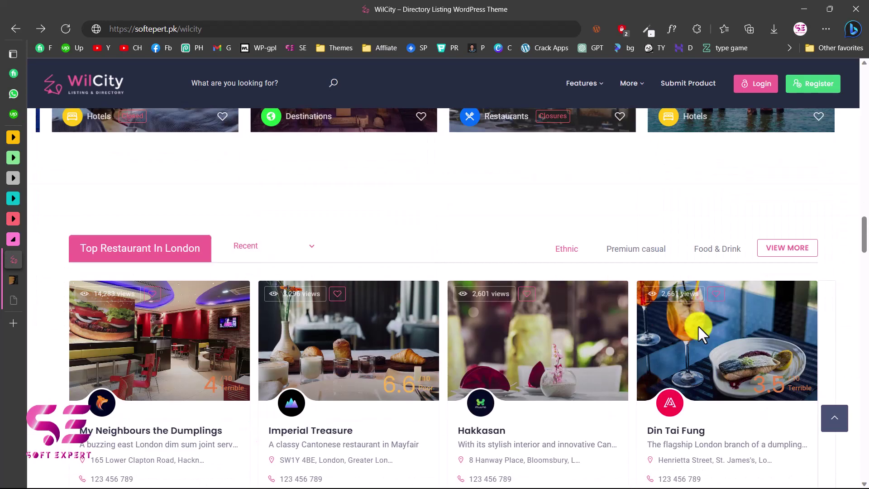
pyautogui.scroll(-2, 698, 327)
pyautogui.scroll(-4, 503, 290)
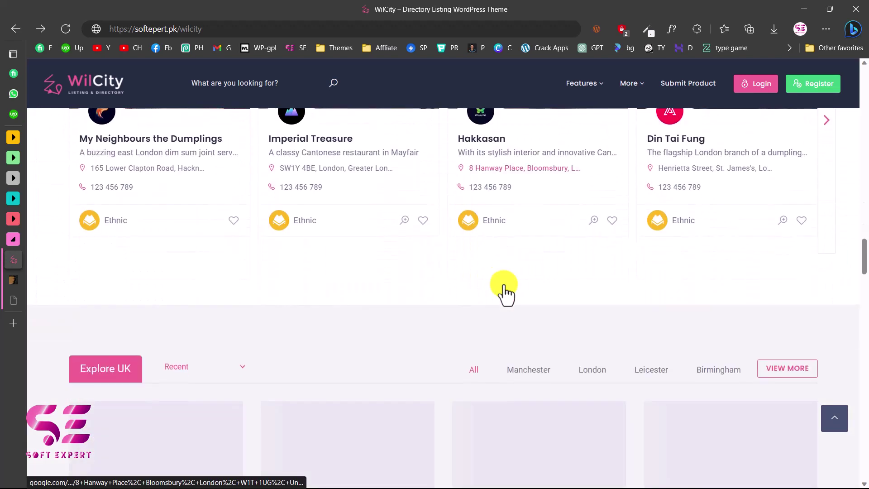
pyautogui.scroll(-4, 505, 292)
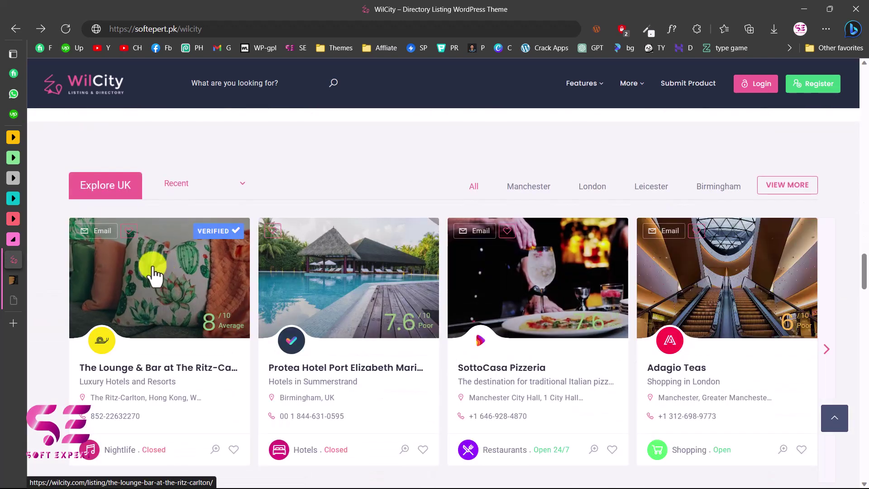
pyautogui.scroll(-1, 96, 159)
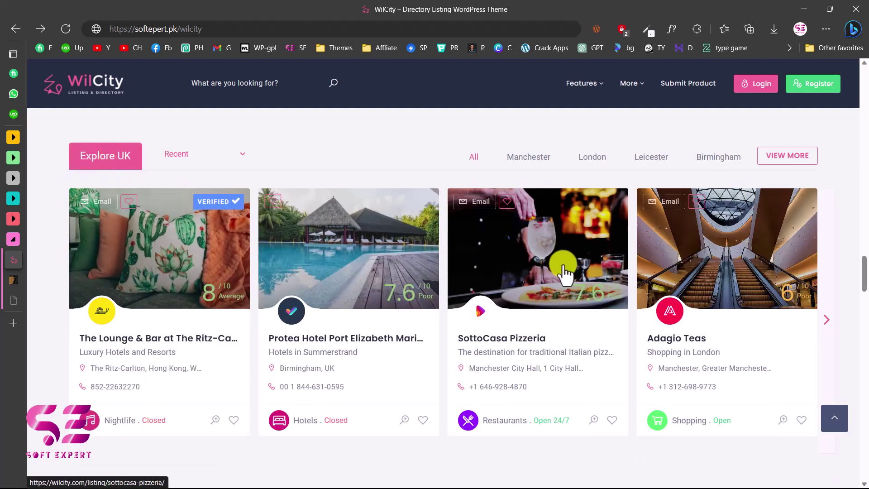
pyautogui.scroll(-8, 684, 324)
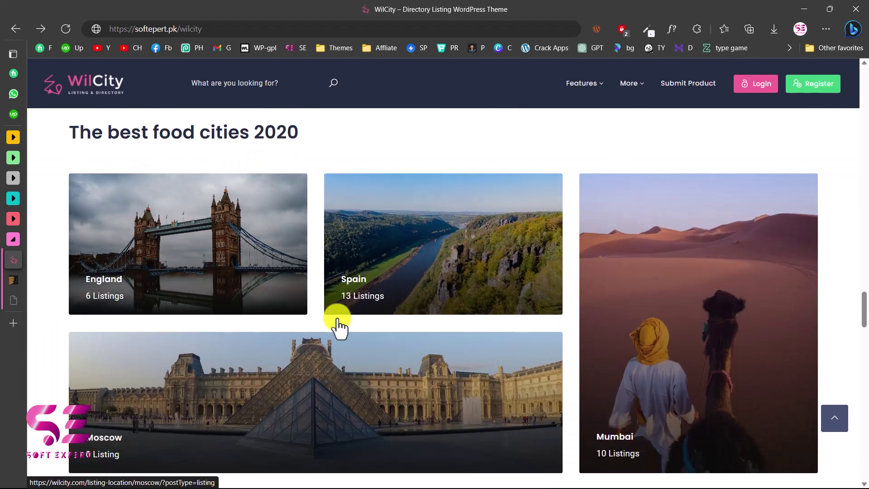
pyautogui.scroll(-1, 254, 458)
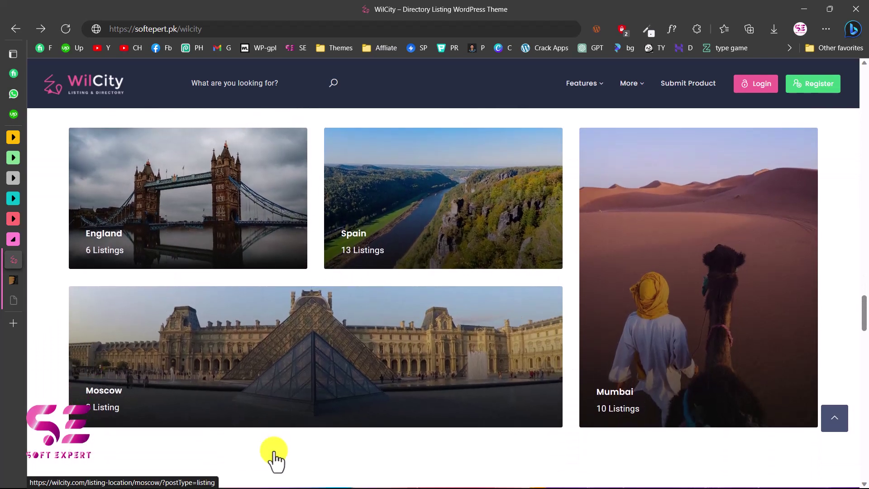
pyautogui.scroll(-8, 376, 258)
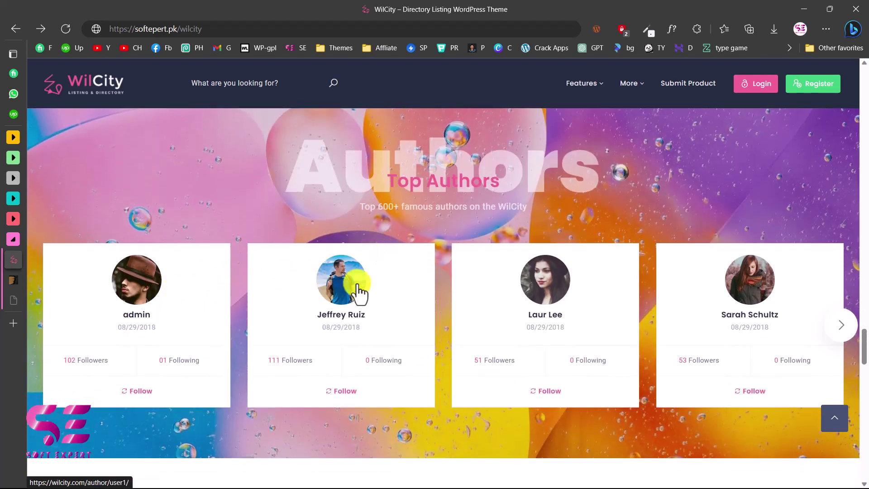
pyautogui.click(848, 332)
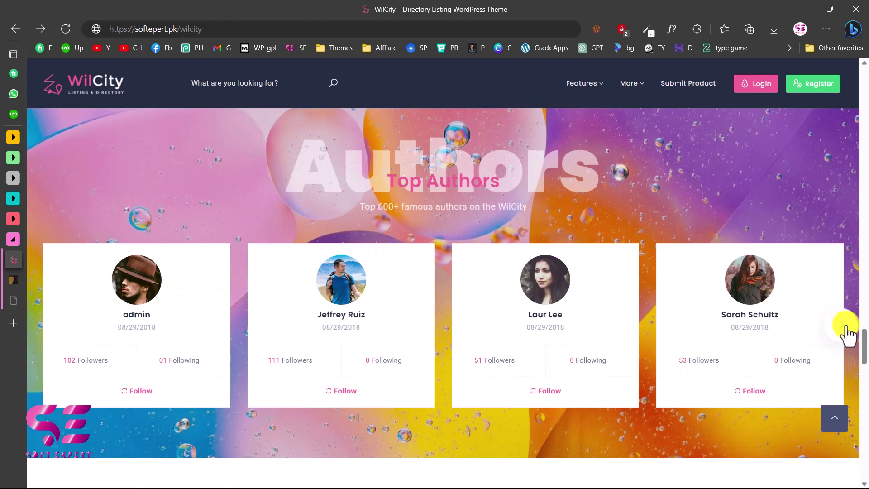
# - Highlight the Paid Listings and Promoted Listings headings, clearing each selection afterward
pyautogui.scroll(-2, 849, 334)
pyautogui.scroll(-5, 848, 332)
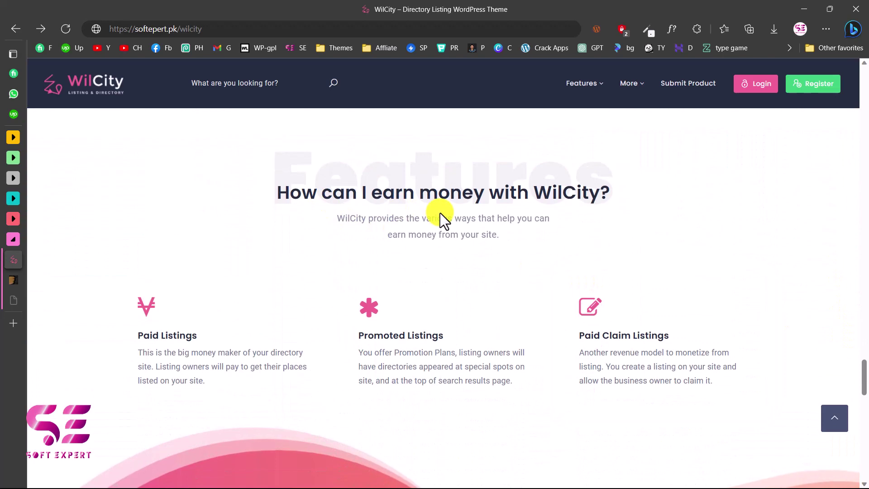
pyautogui.scroll(-1, 440, 215)
pyautogui.moveTo(144, 284); pyautogui.dragTo(198, 283)
pyautogui.click(197, 284)
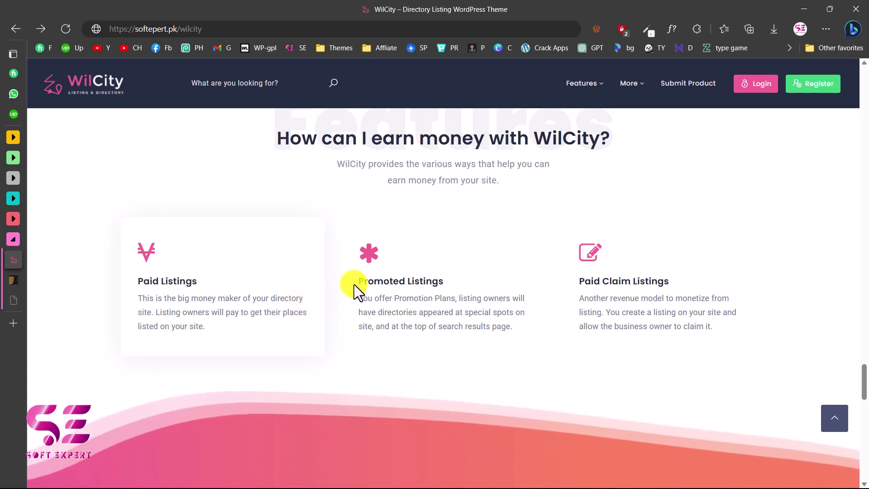
pyautogui.moveTo(359, 284); pyautogui.dragTo(453, 285)
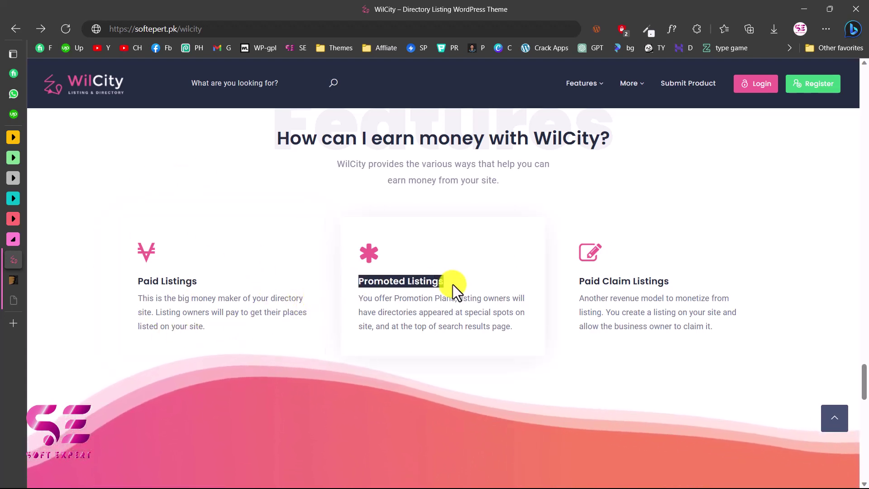
pyautogui.click(306, 213)
# - Scroll to the footer stats (103 places, 1194 reviews) and return to the top
pyautogui.scroll(-6, 668, 290)
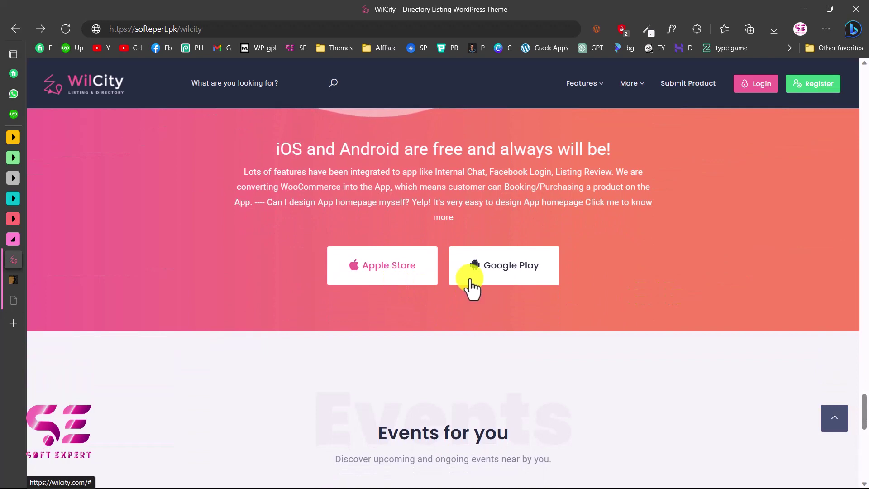
pyautogui.scroll(-2, 455, 288)
pyautogui.scroll(-5, 455, 288)
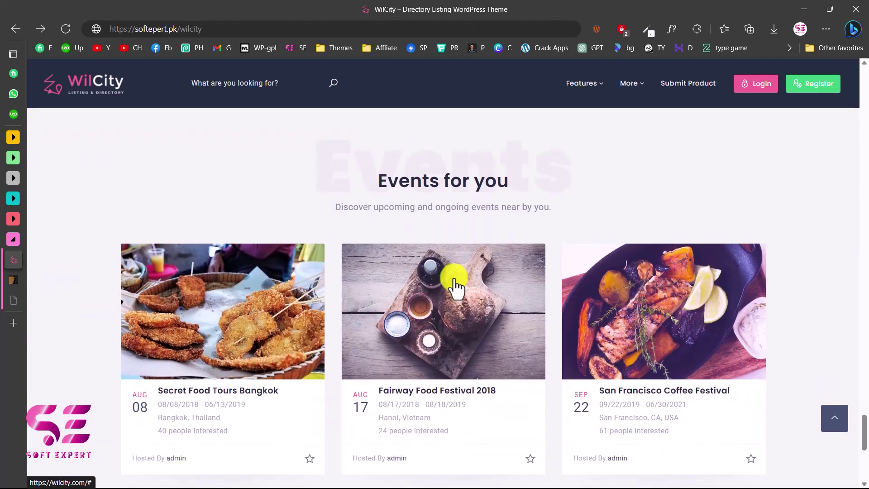
pyautogui.scroll(-6, 492, 353)
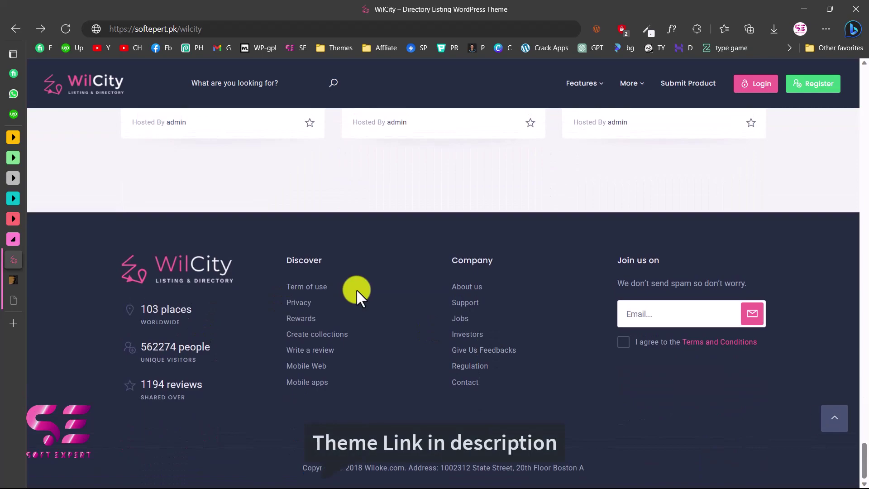
pyautogui.click(831, 420)
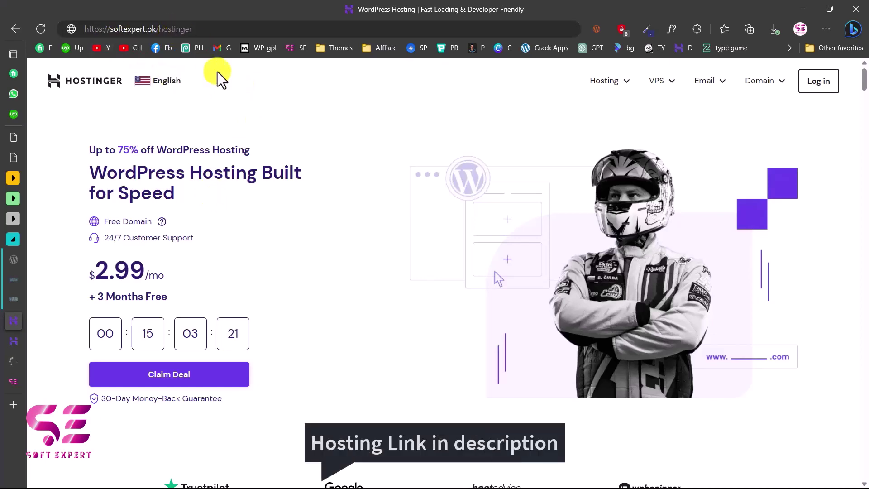
# - Scroll through the four WordPress plan cards, Single WordPress $1.99/mo to WordPress Pro $9.99/mo
pyautogui.scroll(-10, 330, 230)
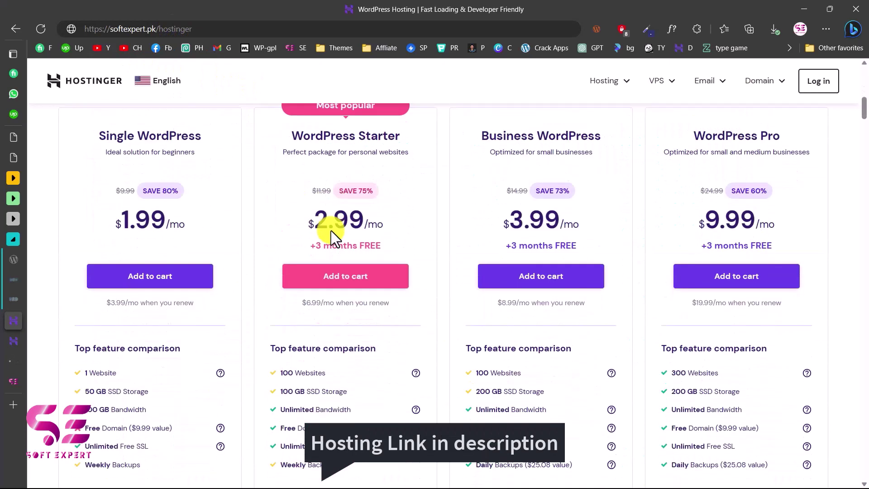
pyautogui.scroll(2, 330, 230)
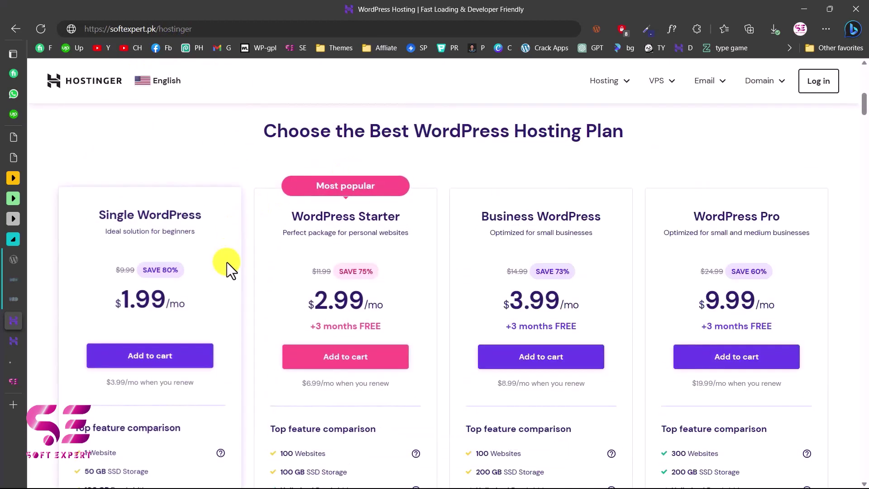
pyautogui.scroll(-1, 237, 279)
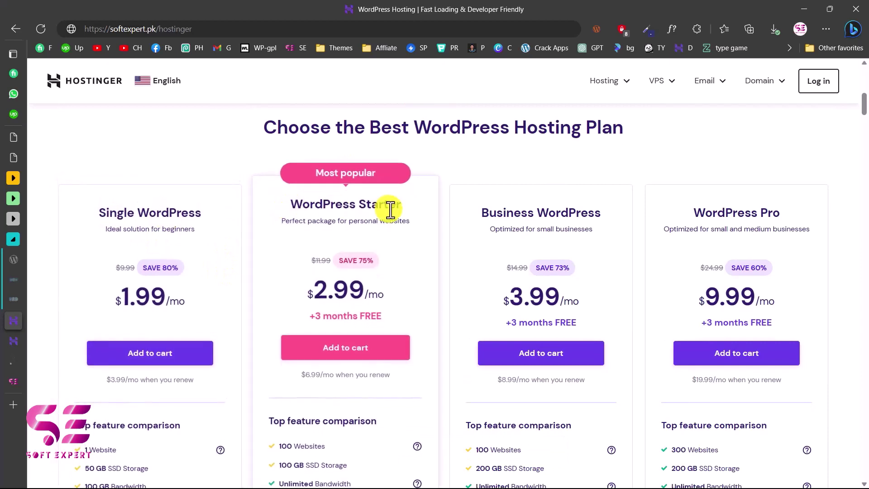
pyautogui.scroll(-1, 678, 233)
pyautogui.scroll(-1, 407, 254)
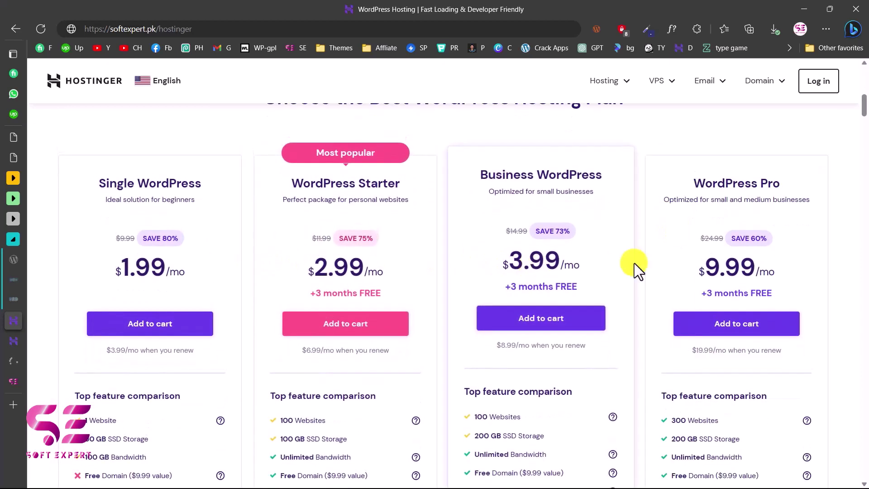
pyautogui.scroll(-5, 431, 260)
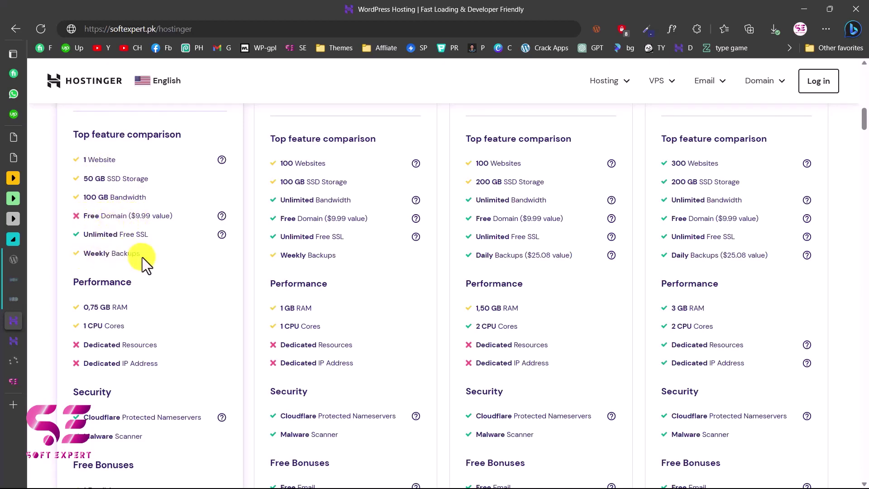
pyautogui.scroll(1, 226, 362)
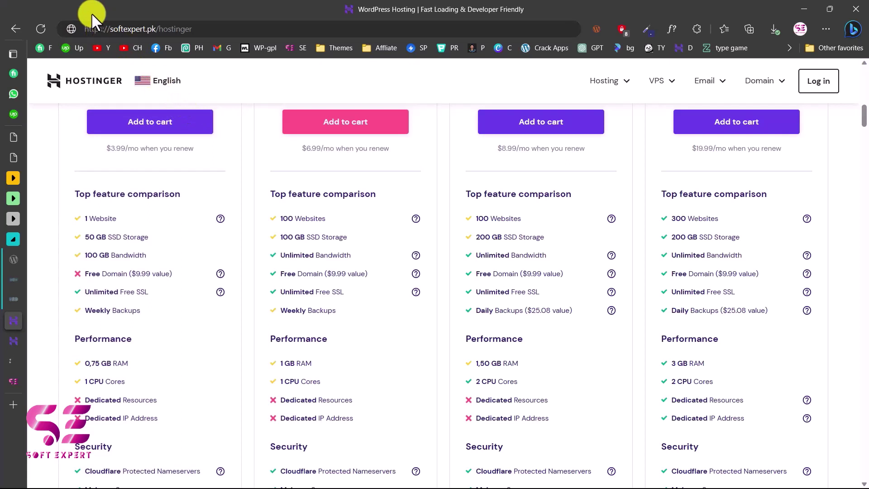
# - Scroll through the Top feature comparison, then back up to the plan prices
pyautogui.scroll(-2, 317, 267)
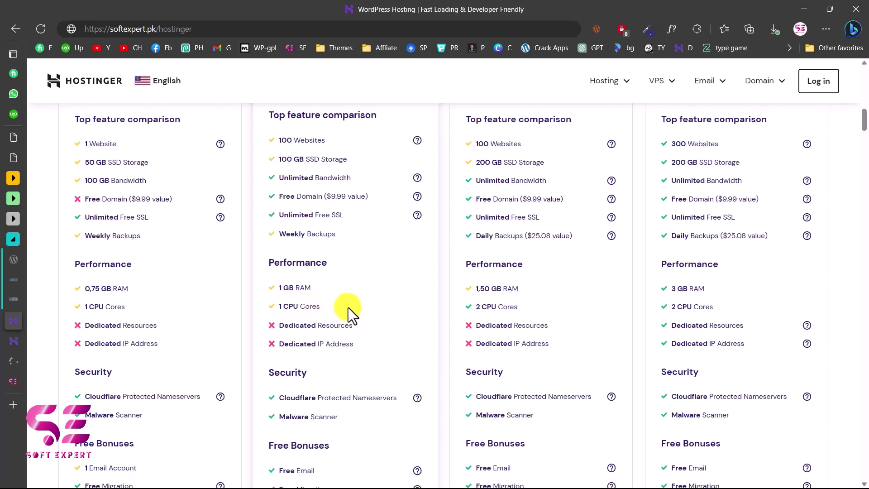
pyautogui.scroll(-3, 348, 308)
pyautogui.scroll(-1, 348, 308)
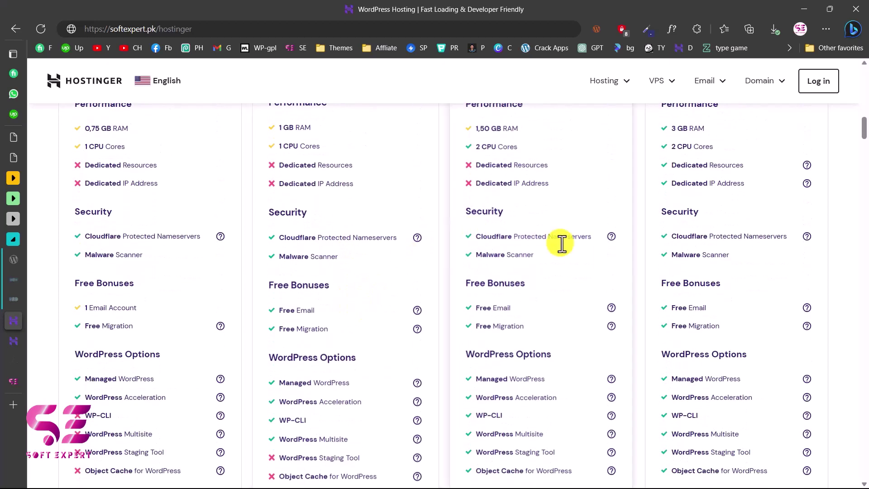
pyautogui.scroll(8, 360, 321)
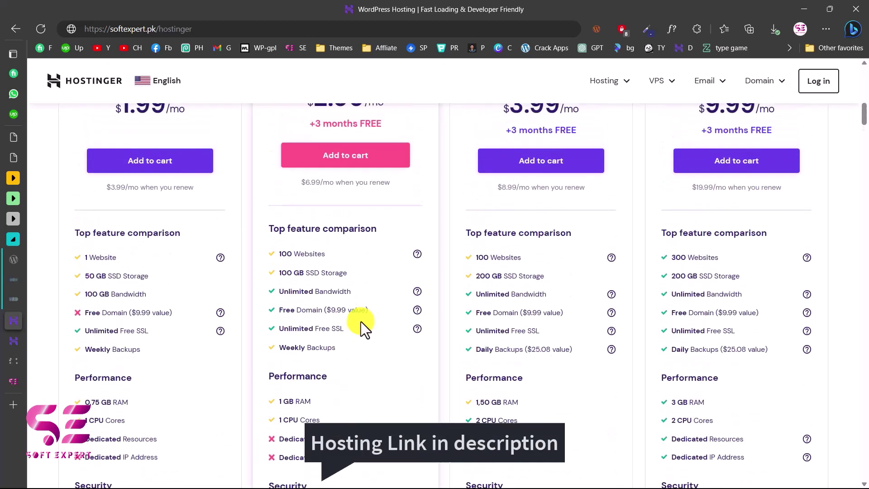
pyautogui.scroll(1, 360, 181)
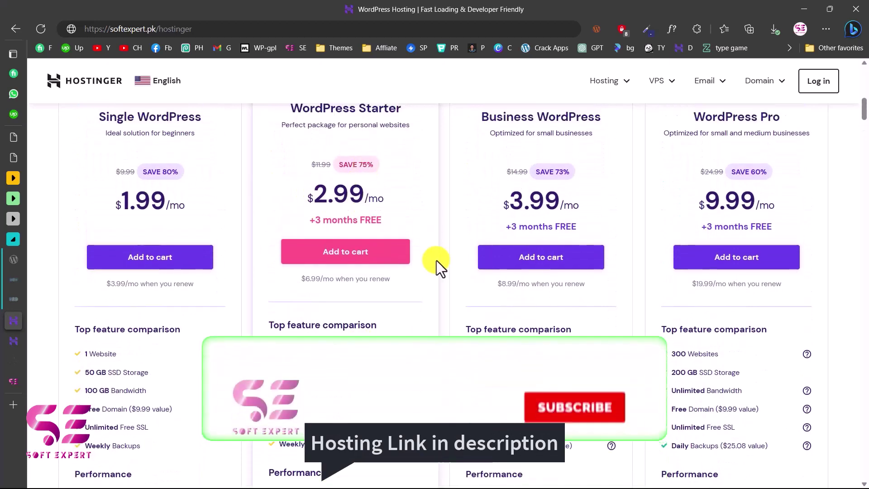
pyautogui.scroll(-1, 340, 327)
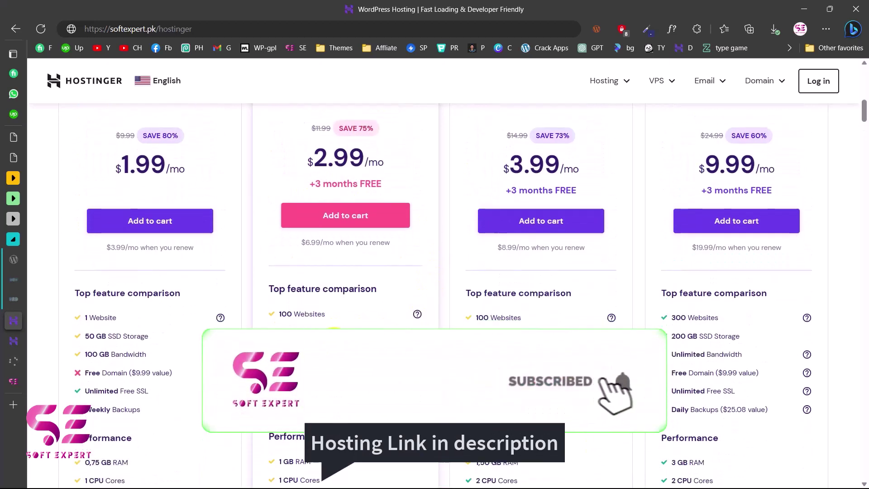
pyautogui.scroll(1, 335, 328)
pyautogui.scroll(1, 334, 331)
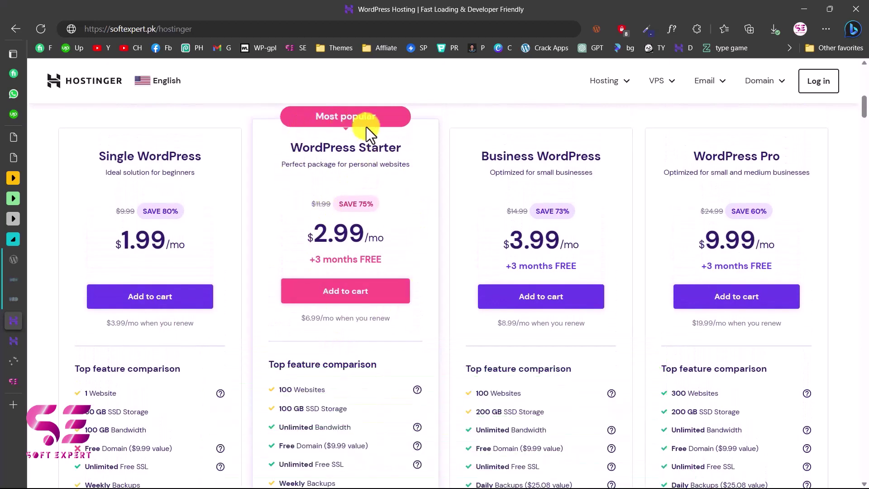
# - Add the WordPress Starter plan to the cart with the 48-month term kept
pyautogui.click(364, 296)
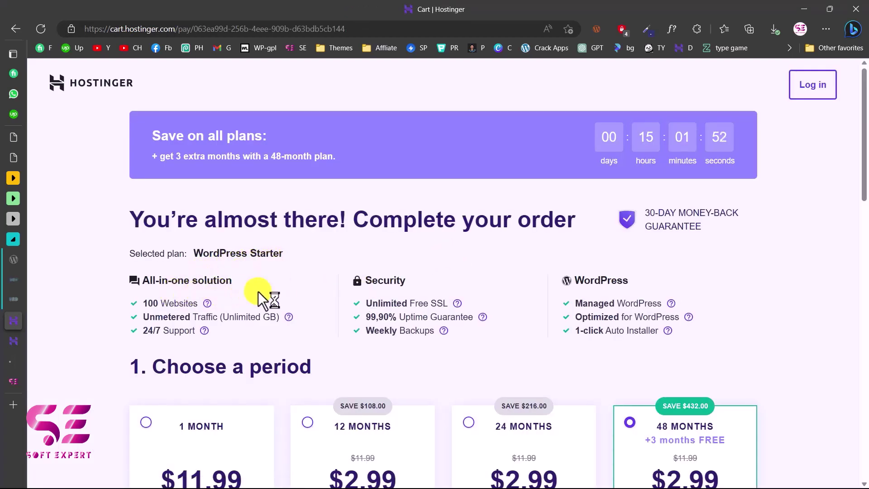
pyautogui.scroll(-2, 261, 292)
pyautogui.scroll(-2, 262, 292)
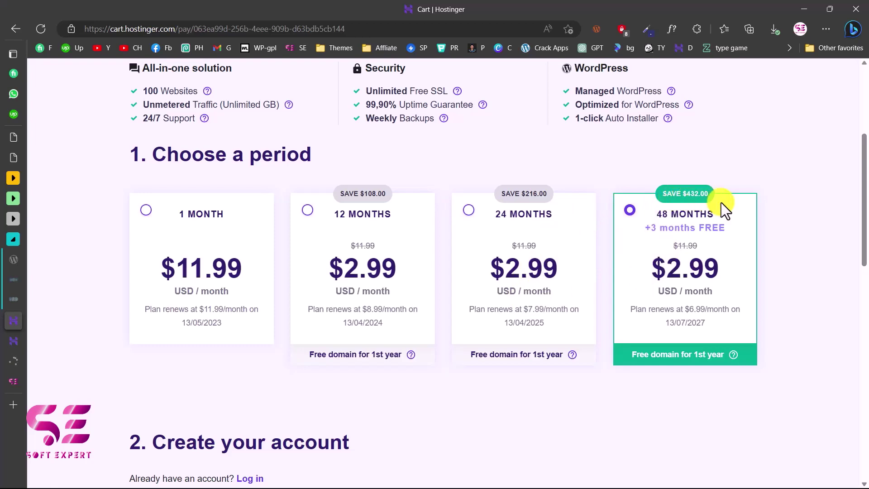
pyautogui.scroll(-3, 625, 352)
pyautogui.scroll(-5, 624, 353)
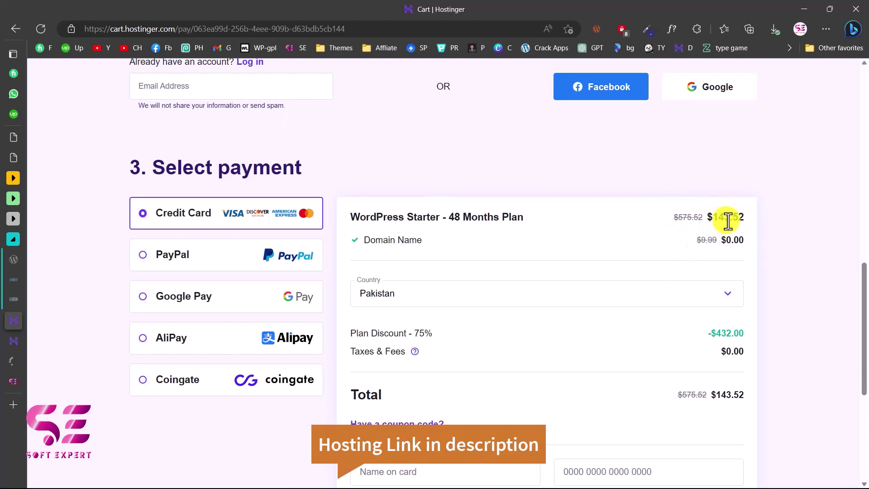
# - Scroll to payment selection for the $143.52 total, then go to the hPanel home
pyautogui.scroll(-2, 530, 344)
pyautogui.scroll(4, 530, 344)
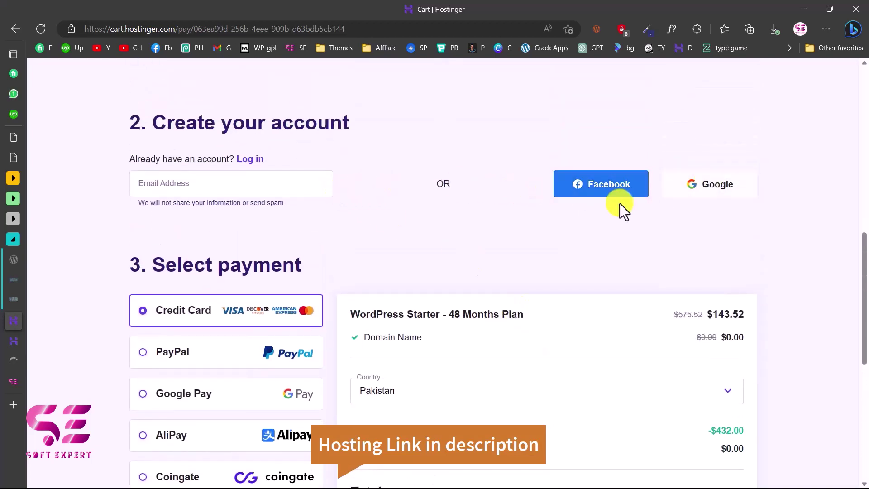
pyautogui.scroll(-1, 620, 203)
pyautogui.scroll(-3, 621, 203)
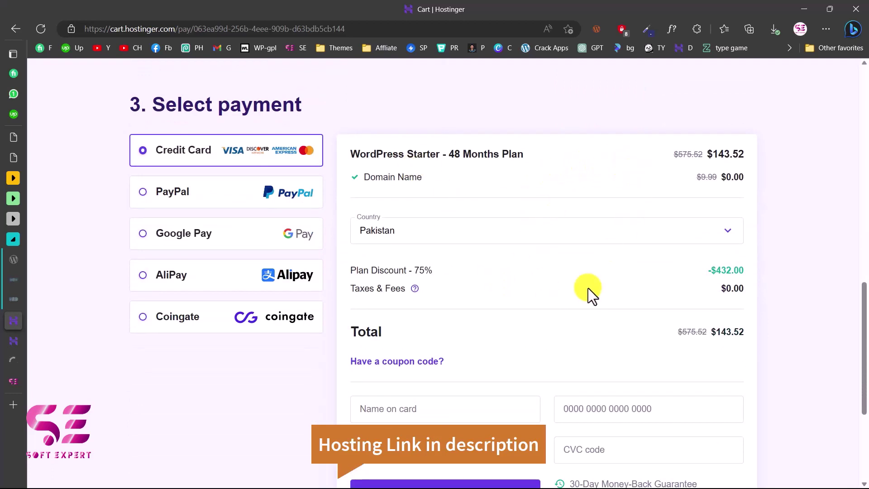
pyautogui.scroll(-2, 588, 288)
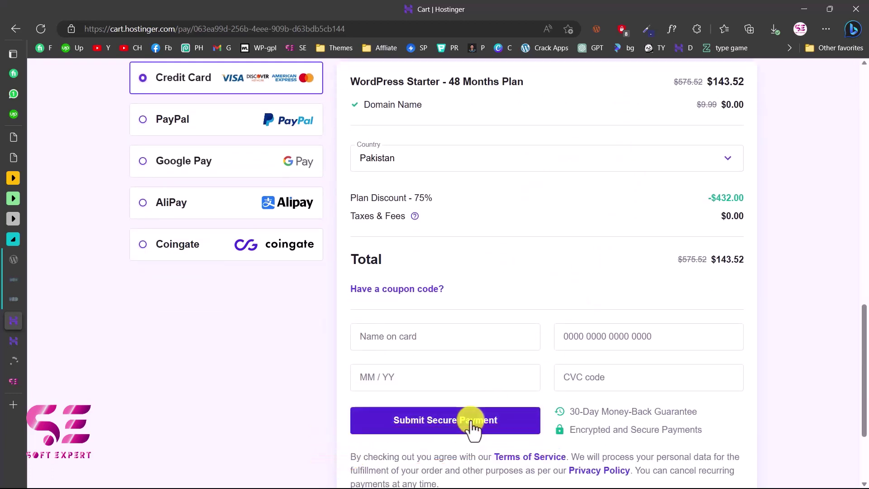
pyautogui.click(13, 341)
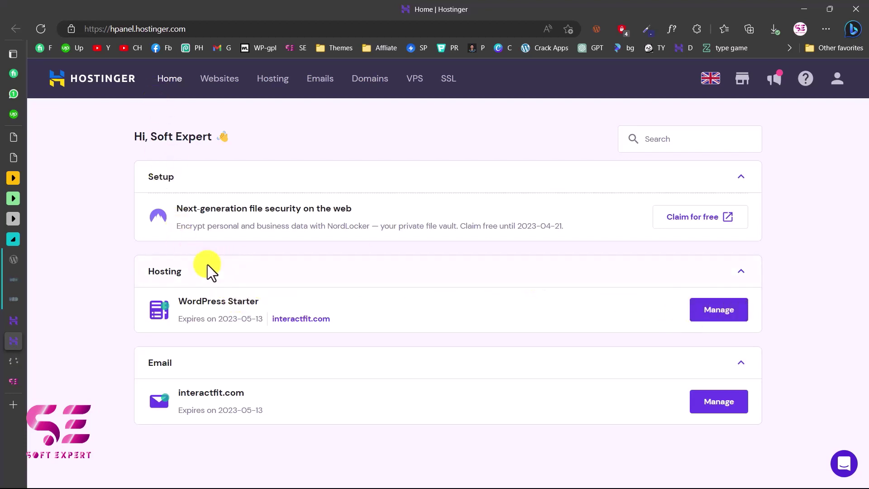
# - Manage WordPress Starter, check the live interactfit.com site, then open Website > WordPress
pyautogui.click(730, 316)
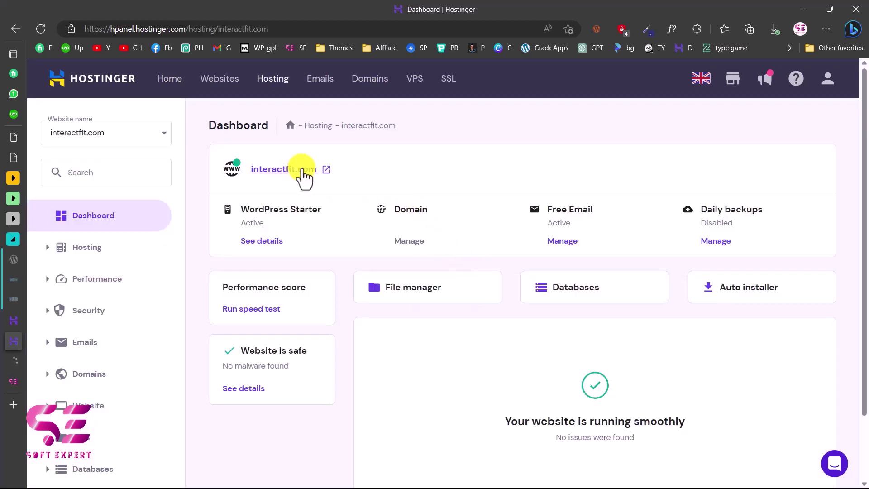
pyautogui.click(300, 171)
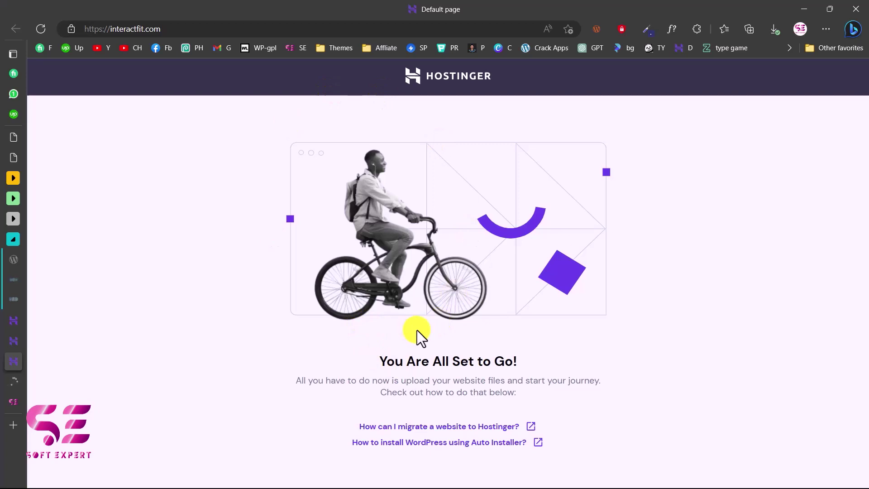
pyautogui.click(14, 341)
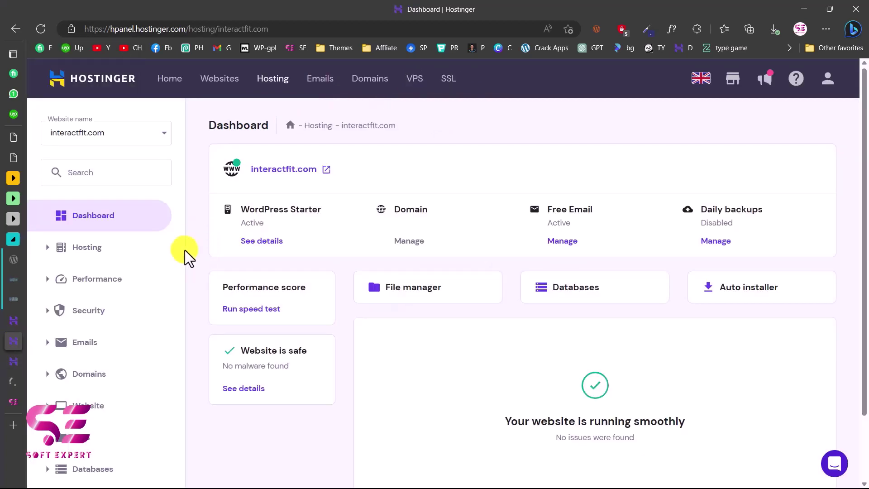
pyautogui.scroll(-2, 145, 368)
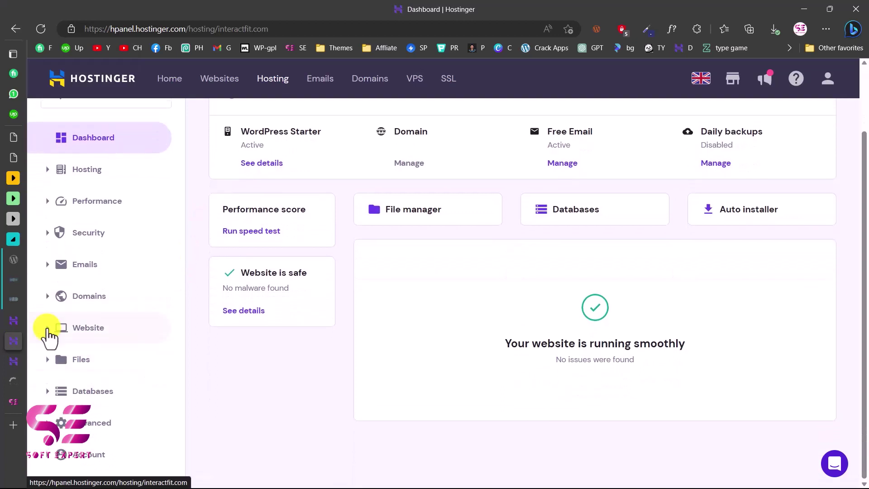
pyautogui.click(47, 326)
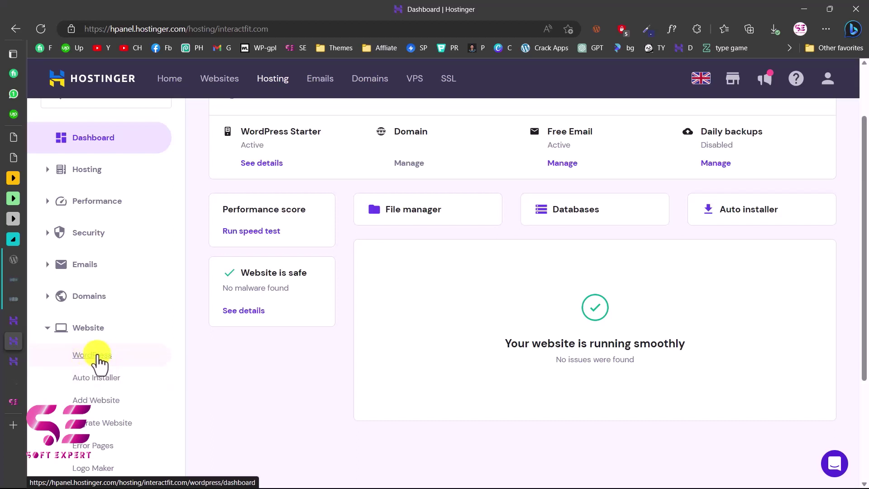
pyautogui.click(92, 355)
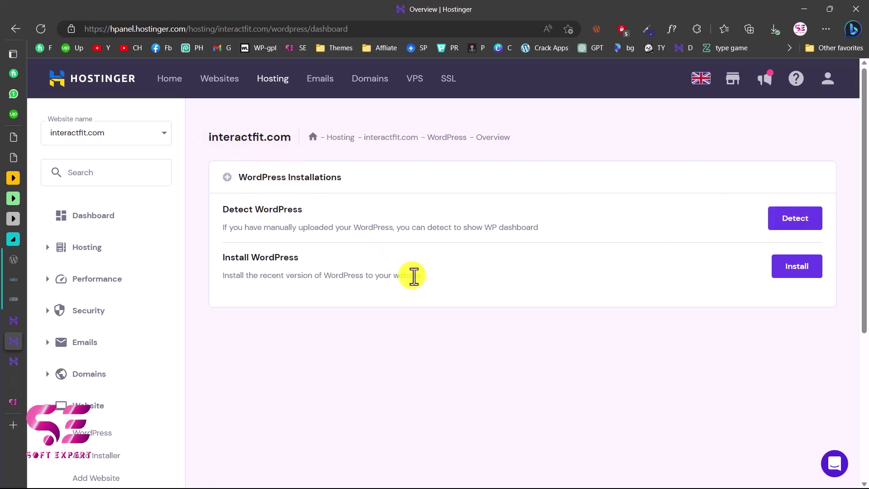
pyautogui.click(804, 272)
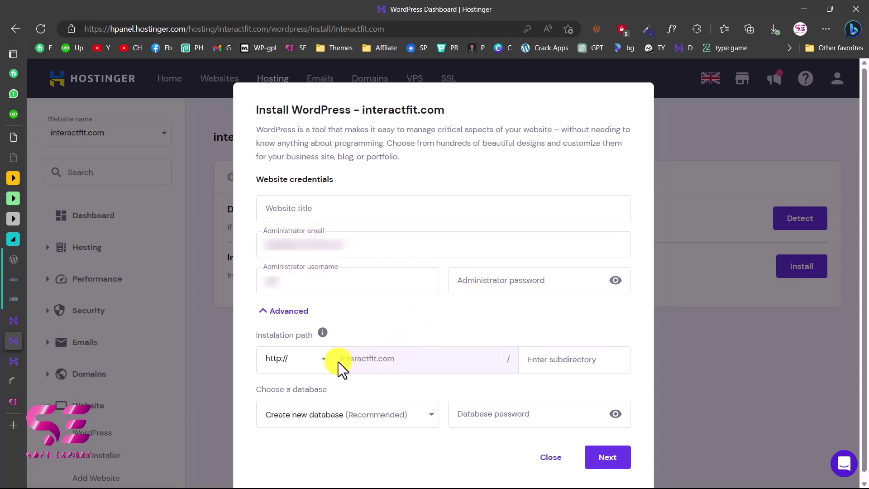
pyautogui.click(347, 218)
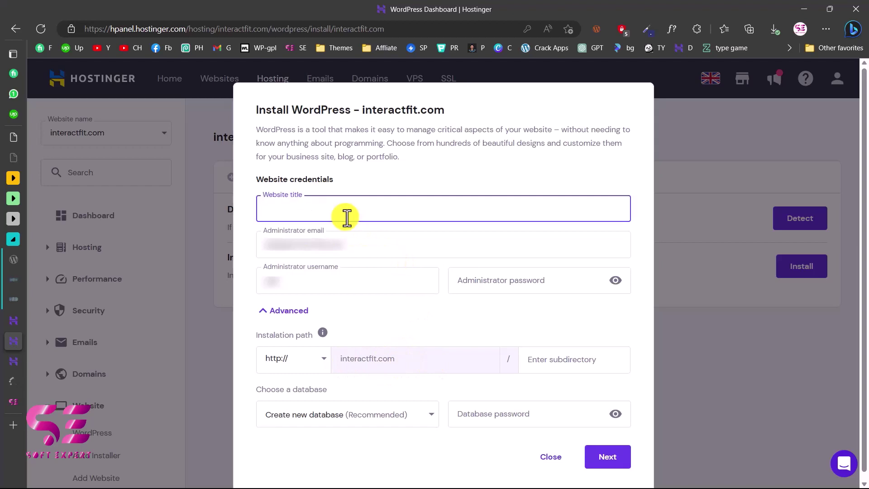
pyautogui.write('Interact Fit')
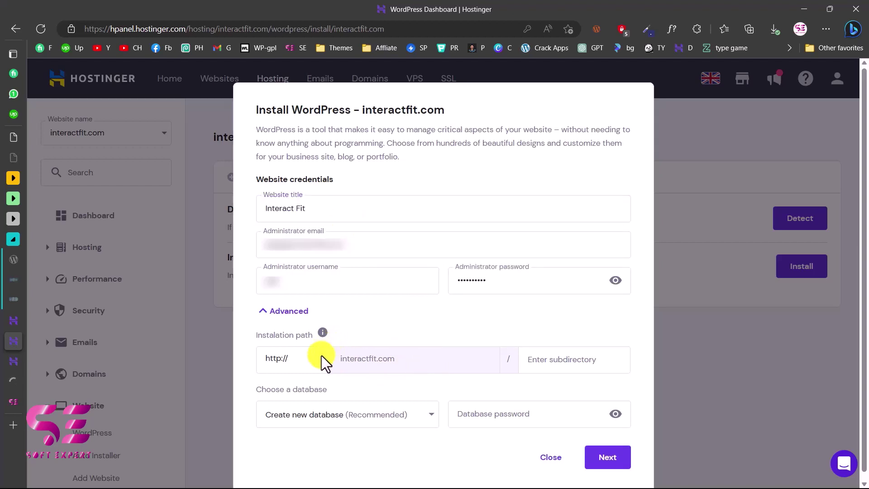
pyautogui.click(322, 355)
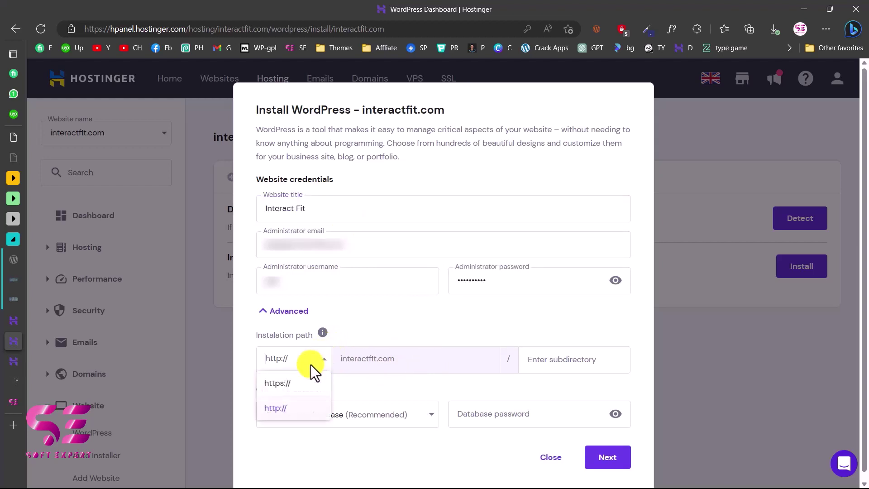
pyautogui.click(286, 385)
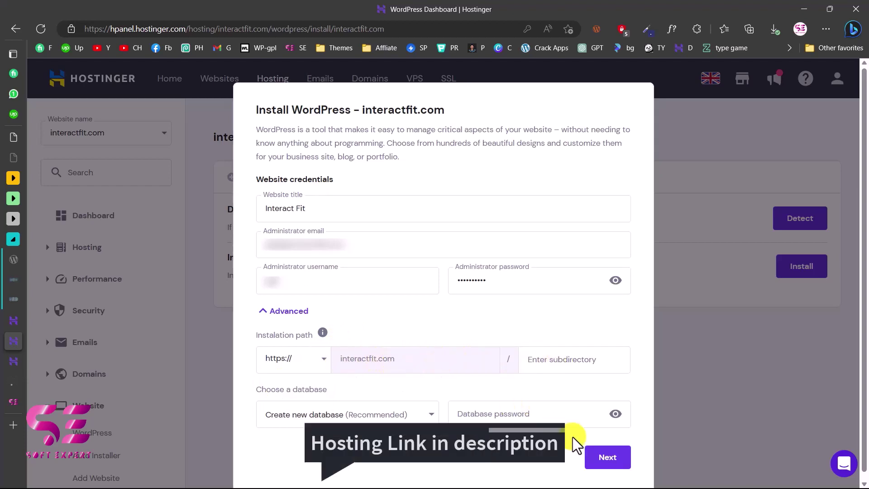
# - Choose WordPress 6.2 (Recommended) and launch the installation
pyautogui.click(606, 459)
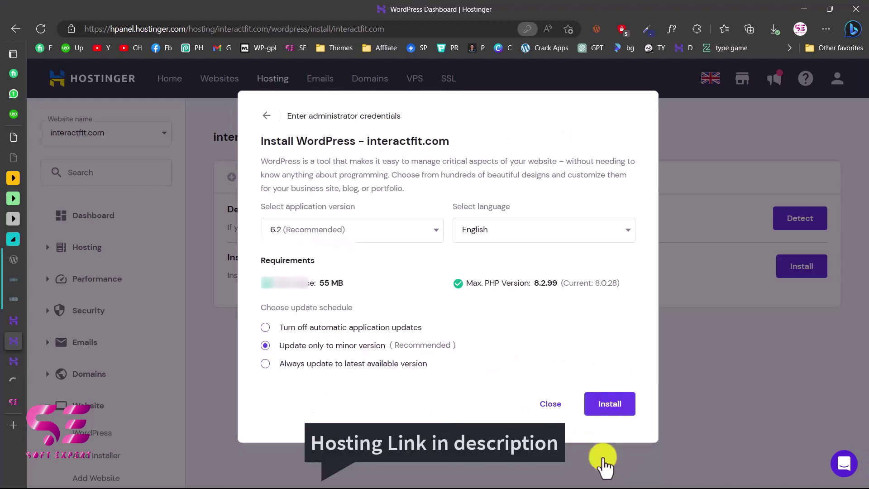
pyautogui.click(436, 229)
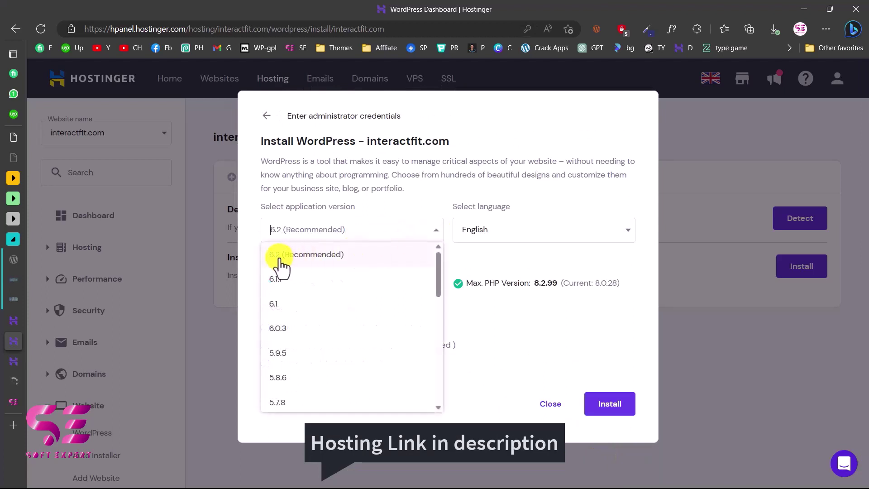
pyautogui.click(304, 261)
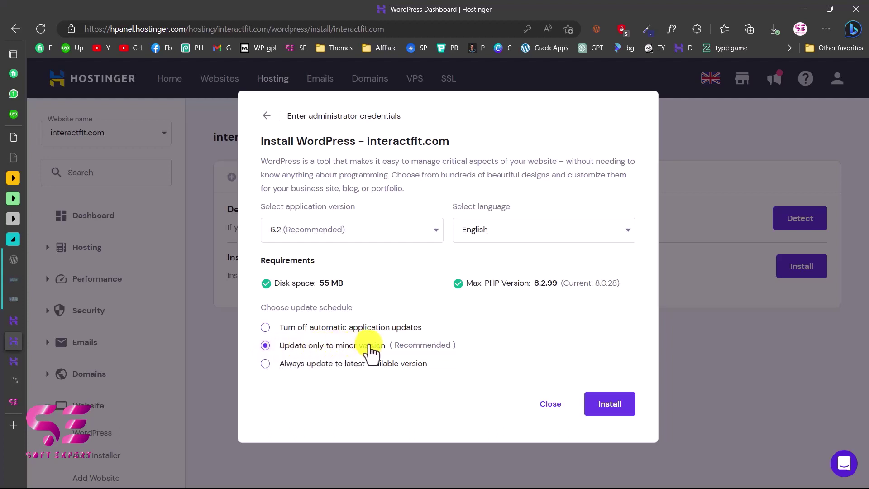
pyautogui.click(610, 403)
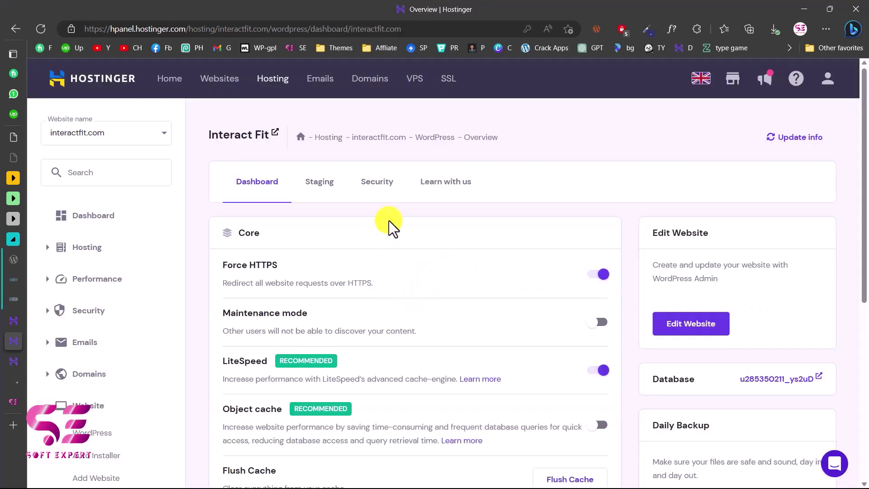
# - Reload the interactfit.com tab to confirm the WordPress blog now loads
pyautogui.scroll(-4, 456, 343)
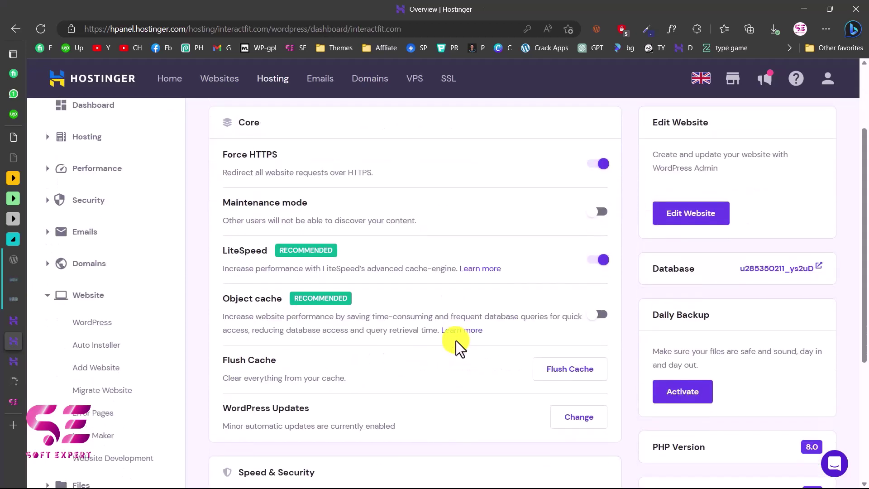
pyautogui.scroll(-3, 456, 340)
pyautogui.scroll(2, 455, 341)
pyautogui.scroll(-1, 455, 341)
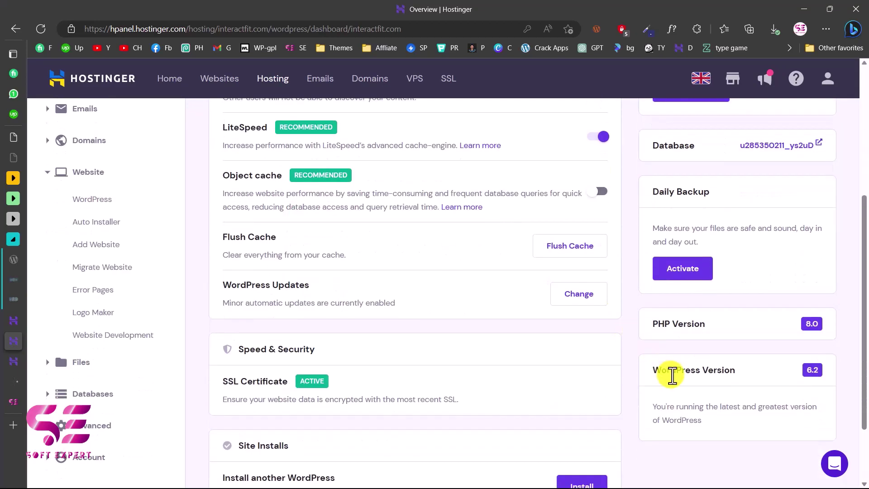
pyautogui.scroll(5, 398, 326)
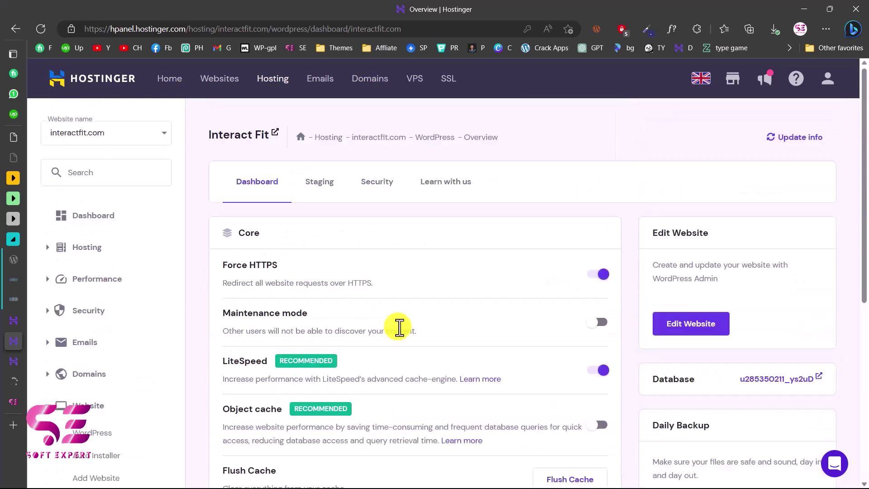
pyautogui.click(10, 359)
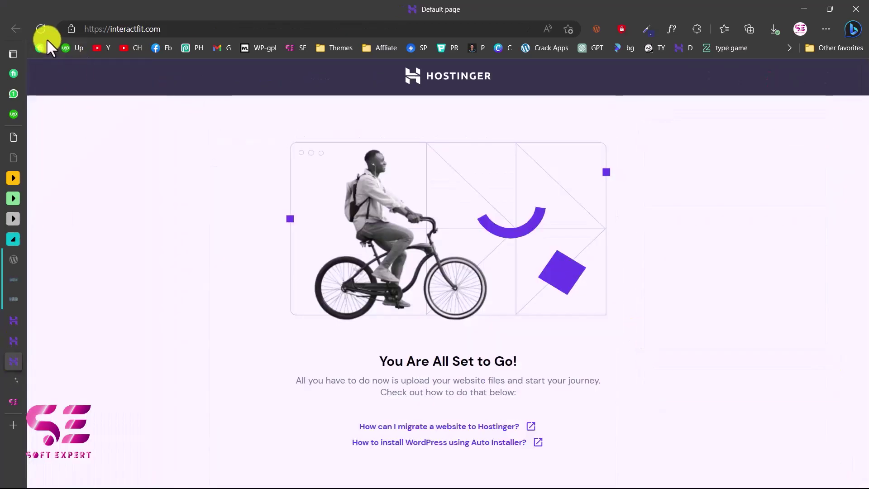
pyautogui.click(41, 28)
# - Highlight the Mindblown heading, then return to the interactfit.com hosting overview
pyautogui.moveTo(105, 186); pyautogui.dragTo(435, 188)
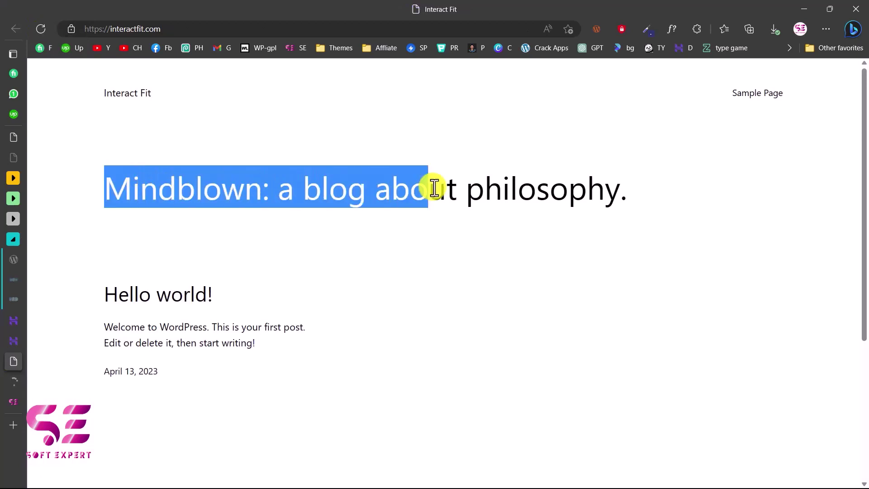
pyautogui.click(265, 227)
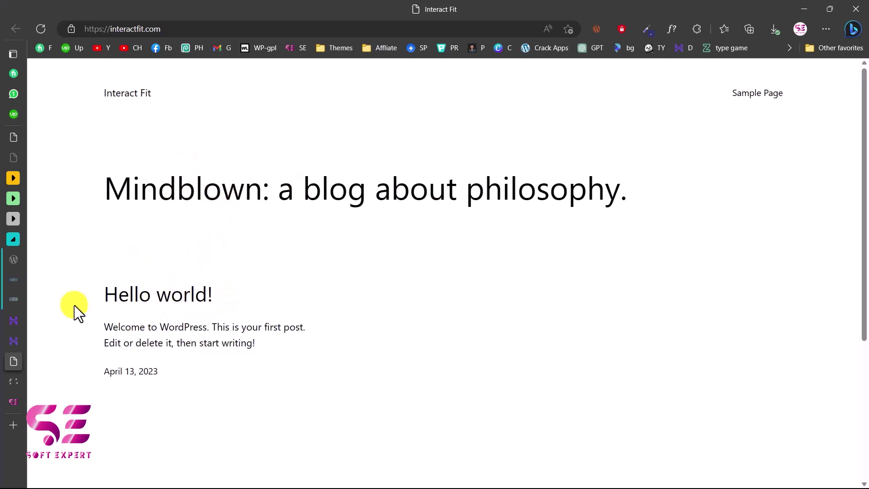
pyautogui.click(14, 340)
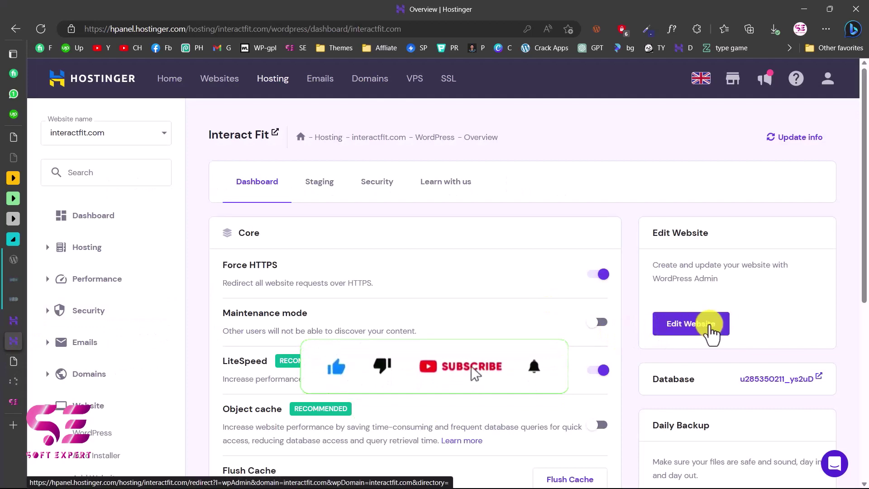
# - Open Interact Fit's wp-admin, visit the live site from the admin bar, then return to WilCity
pyautogui.click(711, 327)
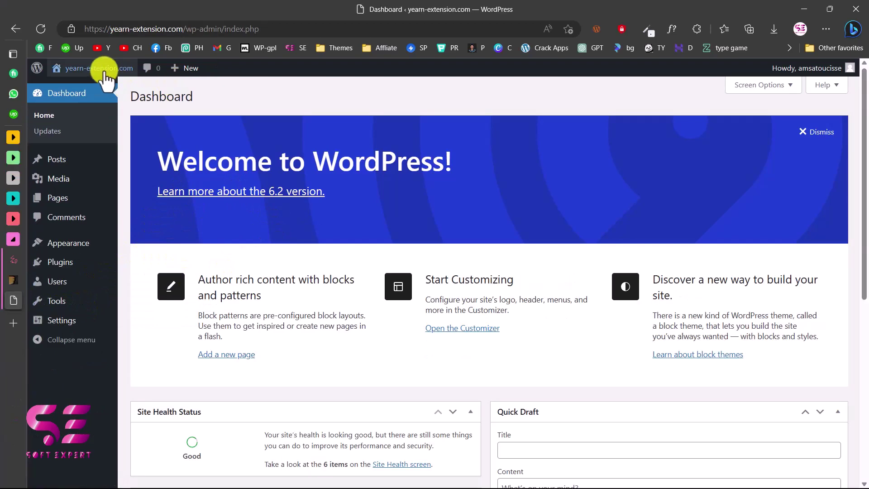
pyautogui.rightClick(109, 72)
pyautogui.click(117, 77)
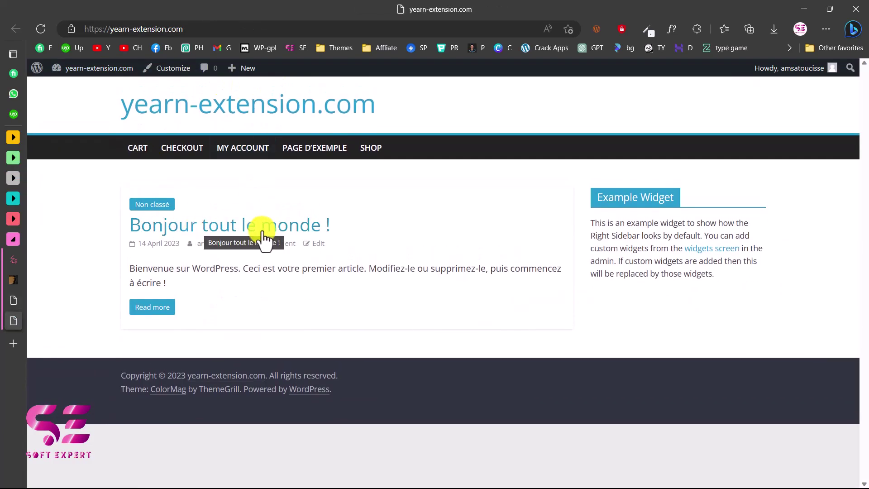
pyautogui.click(16, 265)
# - Scroll through the WilCity demo listings, then switch to the ThemeForest product page
pyautogui.scroll(-2, 260, 206)
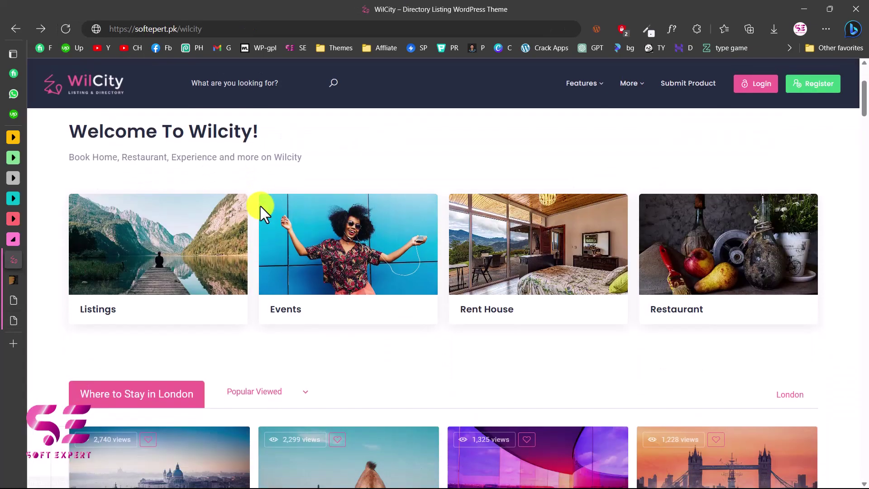
pyautogui.scroll(-15, 260, 207)
pyautogui.scroll(-7, 485, 199)
pyautogui.scroll(7, 485, 199)
pyautogui.scroll(-10, 484, 199)
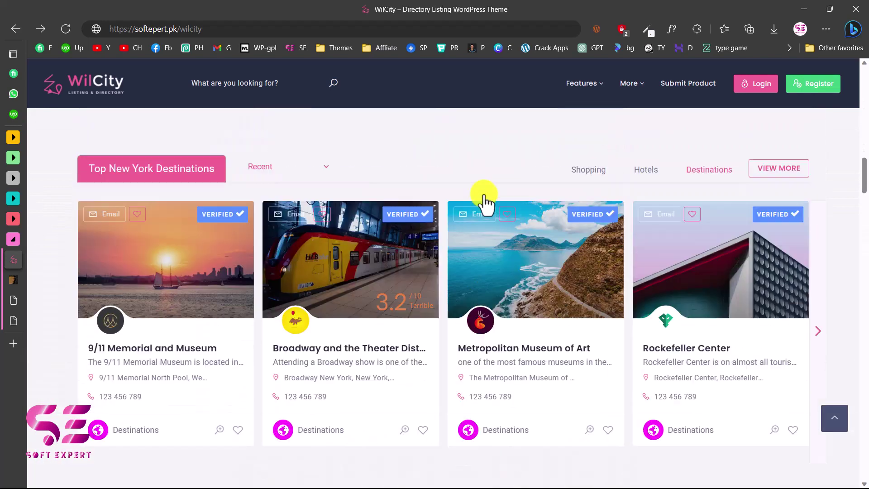
pyautogui.scroll(5, 483, 200)
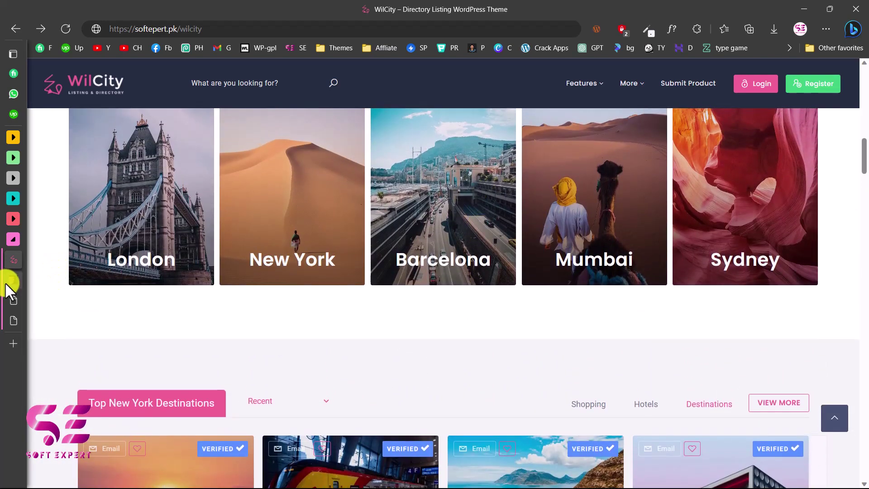
pyautogui.click(5, 282)
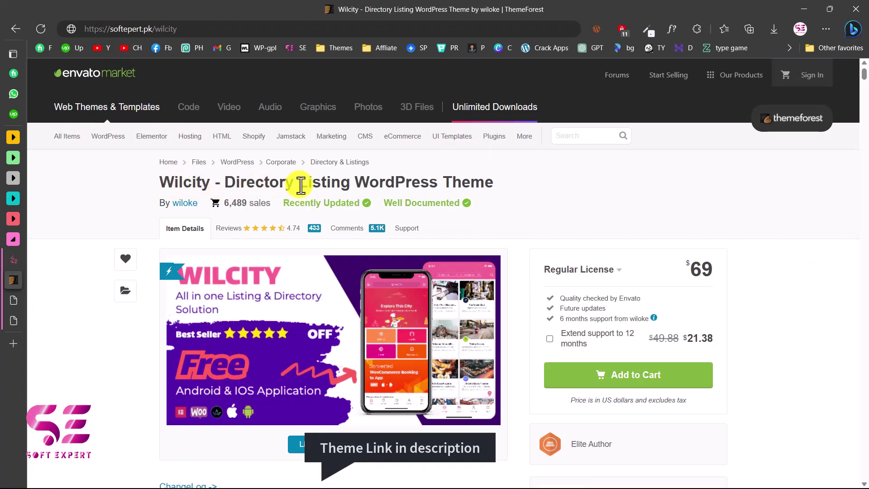
# - Read the Wilcity theme description, return to the top, and add the $69 theme to the cart
pyautogui.scroll(-1, 479, 176)
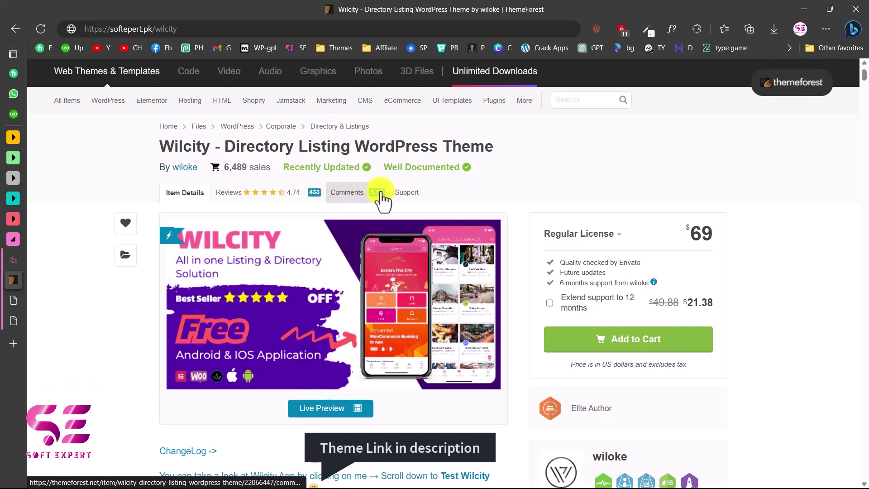
pyautogui.scroll(-10, 495, 262)
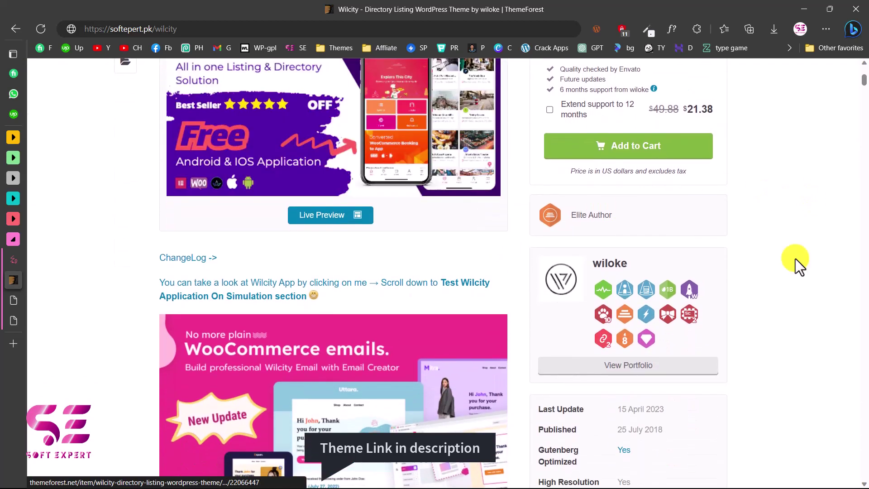
pyautogui.scroll(-20, 796, 259)
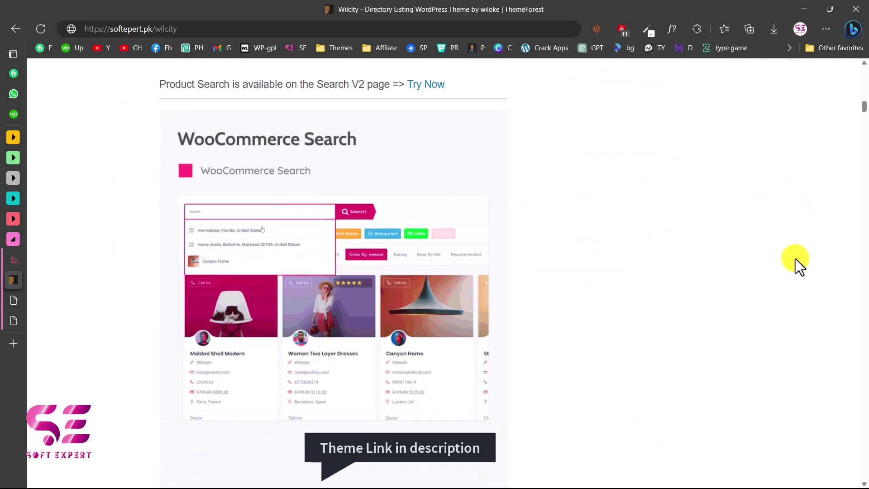
pyautogui.scroll(-6, 544, 260)
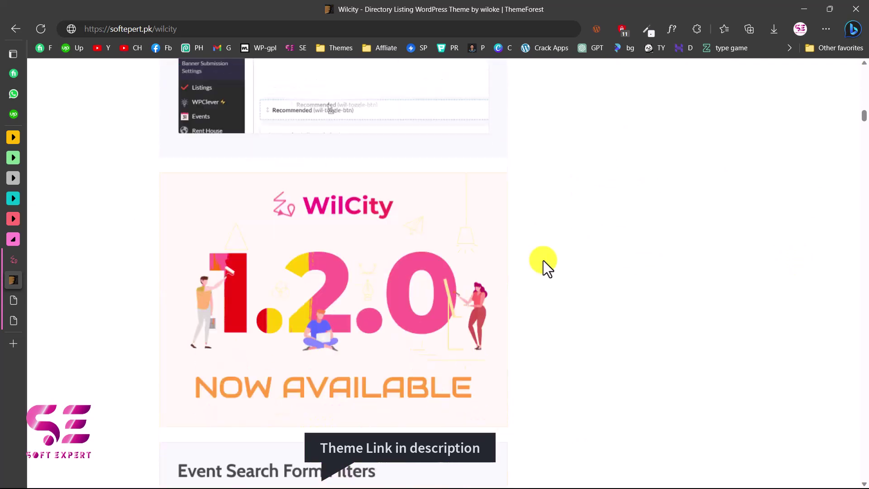
pyautogui.scroll(-8, 543, 261)
pyautogui.scroll(-7, 565, 240)
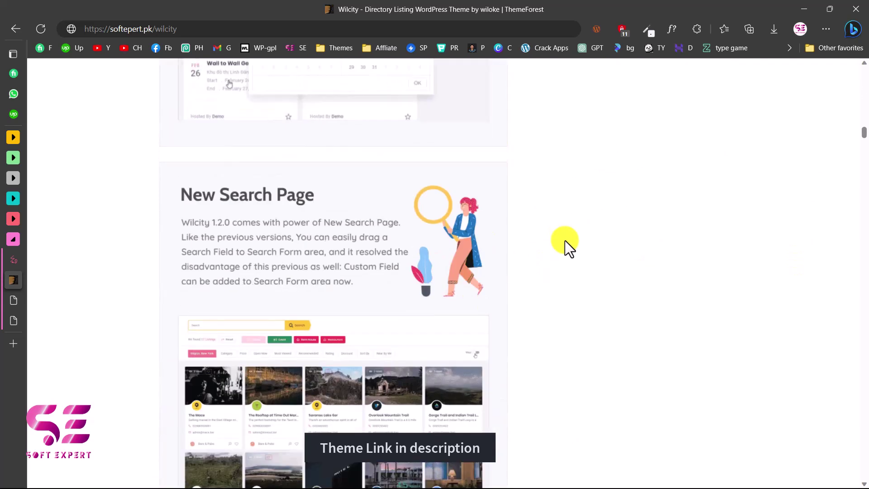
pyautogui.scroll(-9, 565, 240)
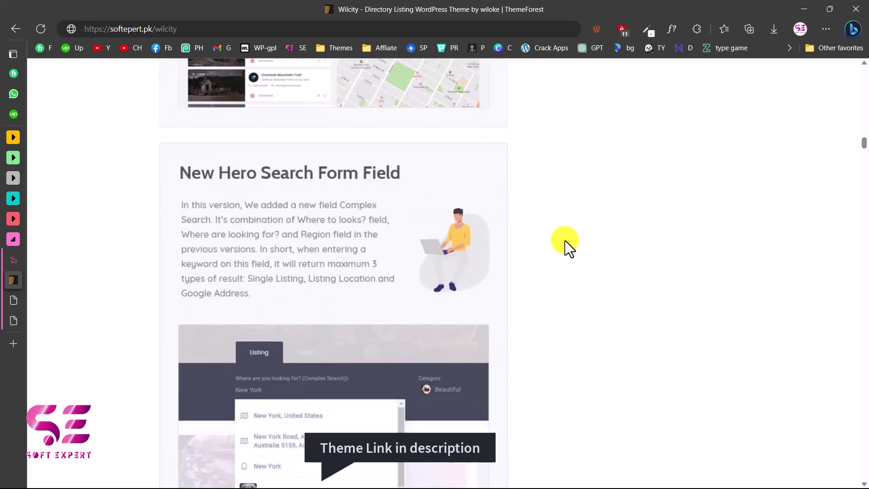
pyautogui.press('Home')
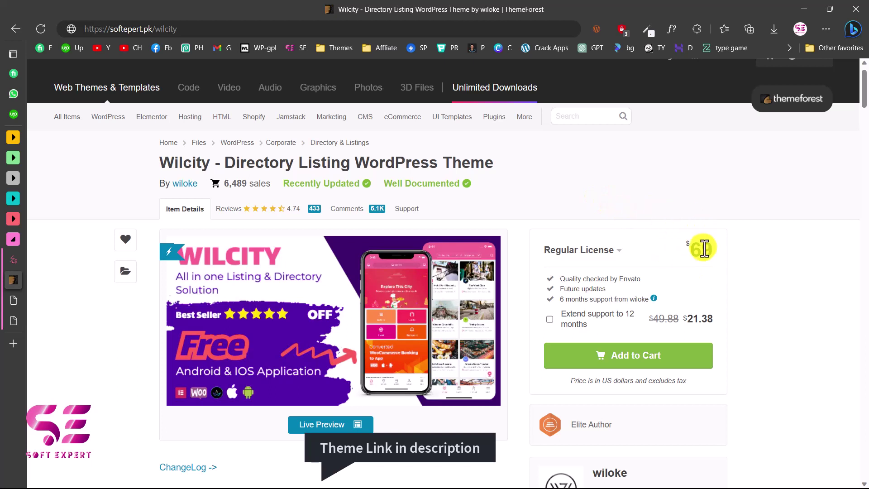
pyautogui.click(636, 358)
# - Check out and pay for the $69 Wilcity theme with a Regular License
pyautogui.click(566, 398)
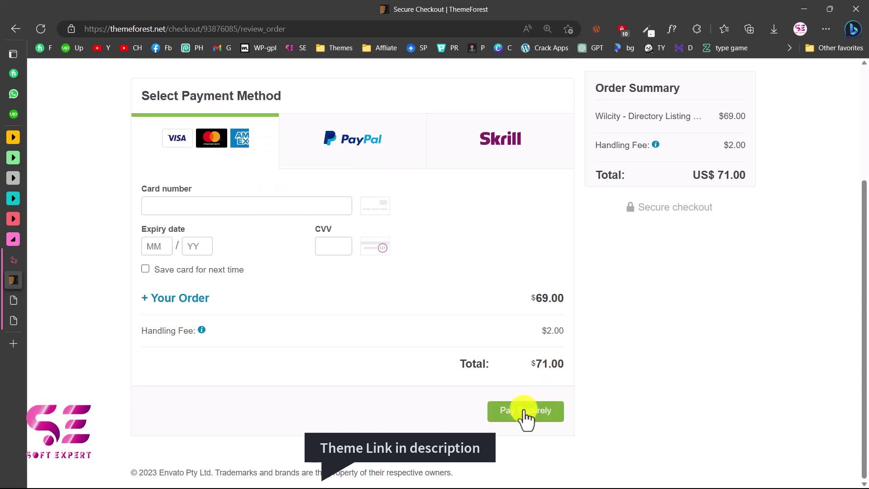
pyautogui.click(550, 413)
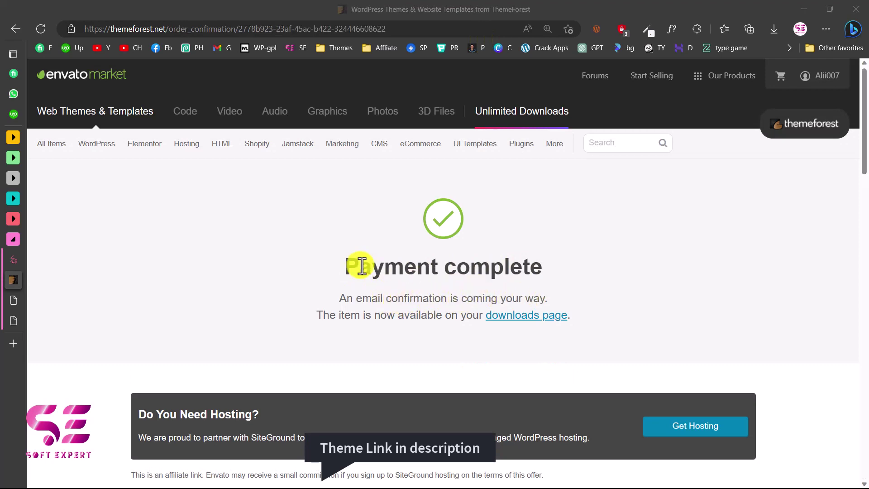
pyautogui.scroll(-6, 431, 284)
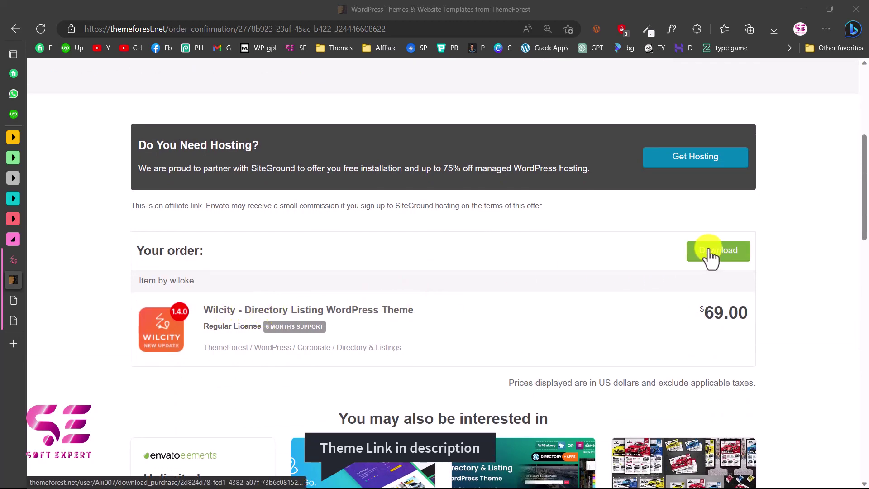
pyautogui.scroll(6, 711, 256)
pyautogui.moveTo(827, 72)
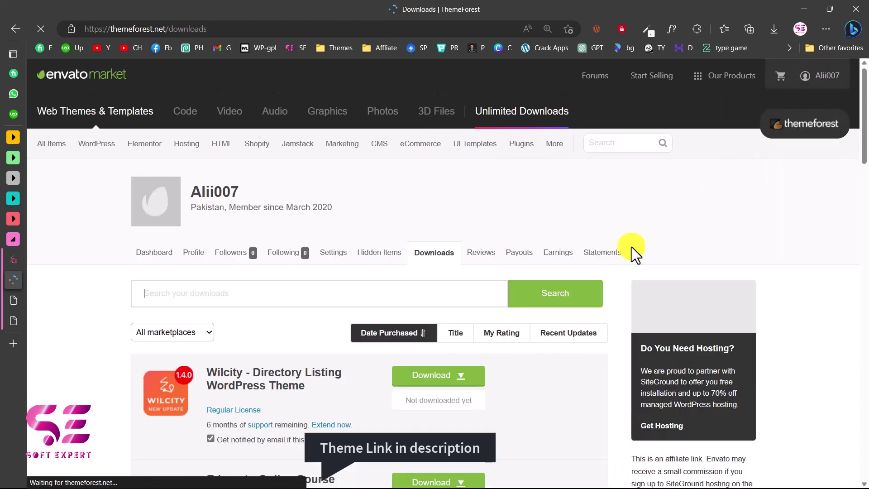
# - Download the Wilcity installable WordPress file and the license certificate PDF
pyautogui.scroll(-1, 500, 361)
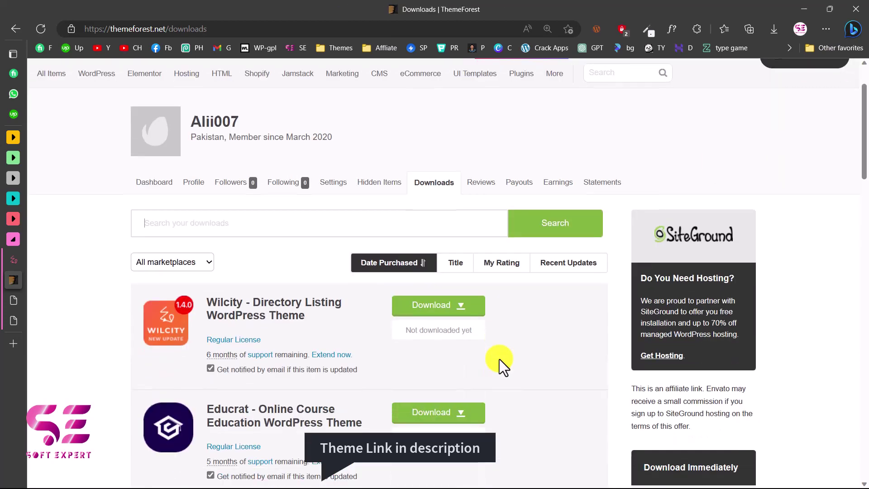
pyautogui.click(461, 308)
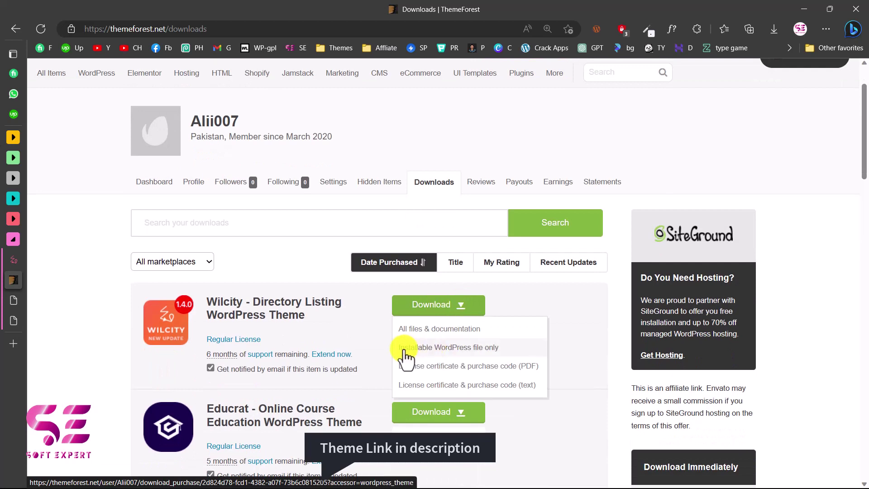
pyautogui.click(446, 354)
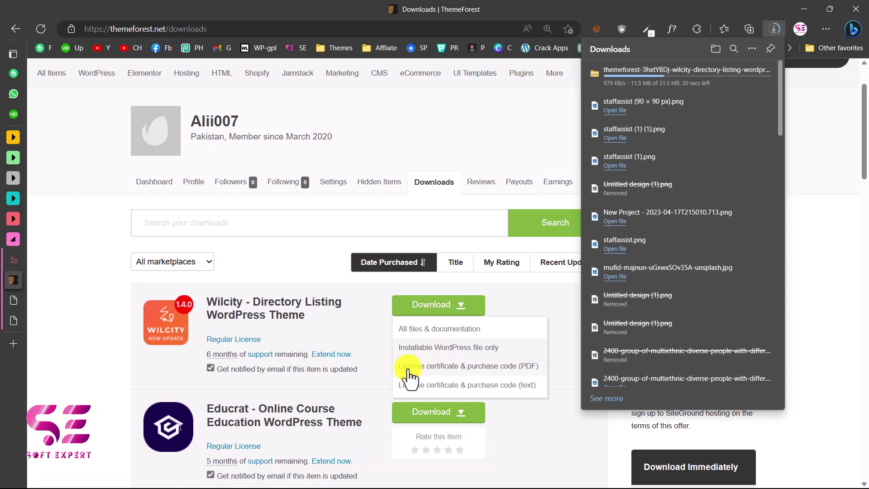
pyautogui.click(466, 367)
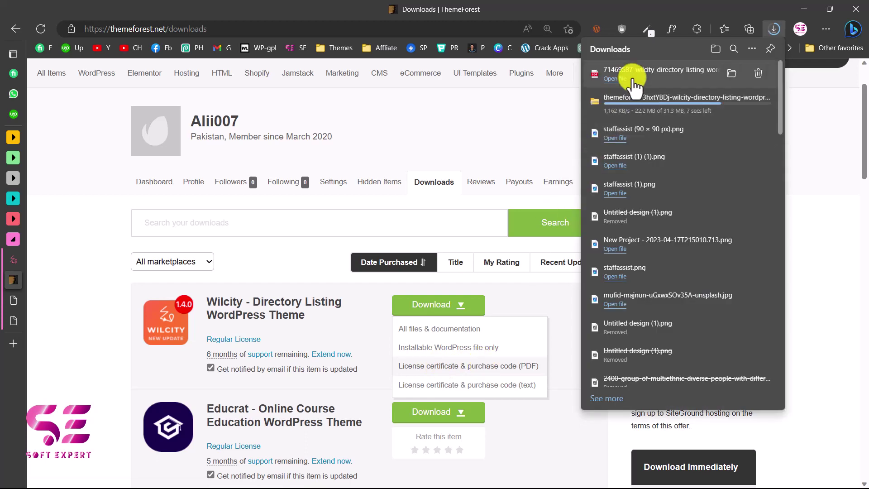
# - Show the downloaded files in their folder and return to the WordPress dashboard
pyautogui.click(660, 100)
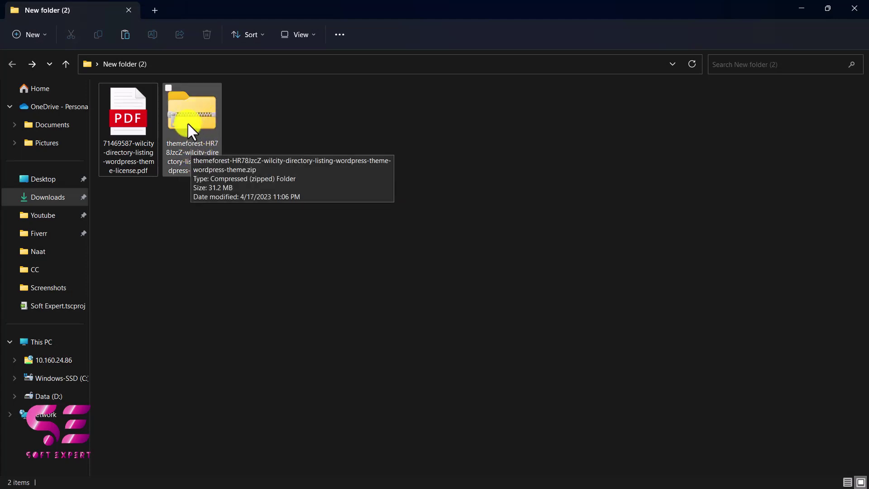
pyautogui.hotkey('alt', 'Tab')
pyautogui.press('Tab')
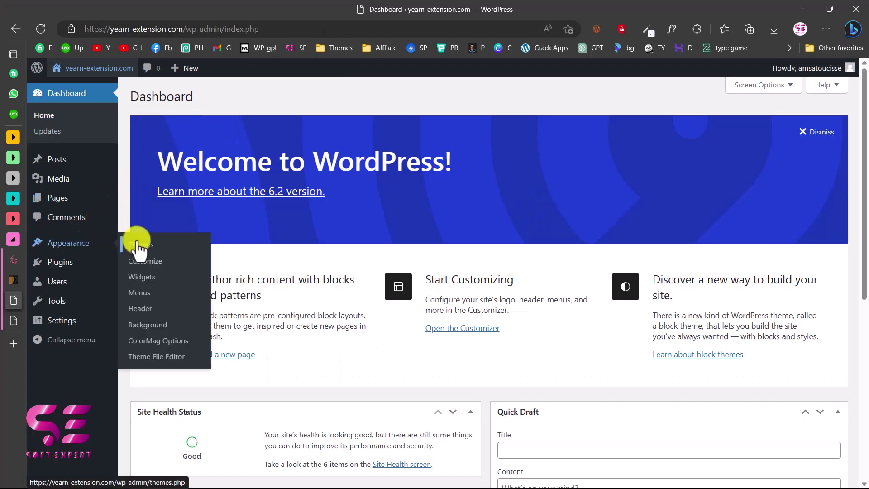
# - Upload and install the Wilcity theme zip under Themes, then activate WilCity
pyautogui.click(136, 243)
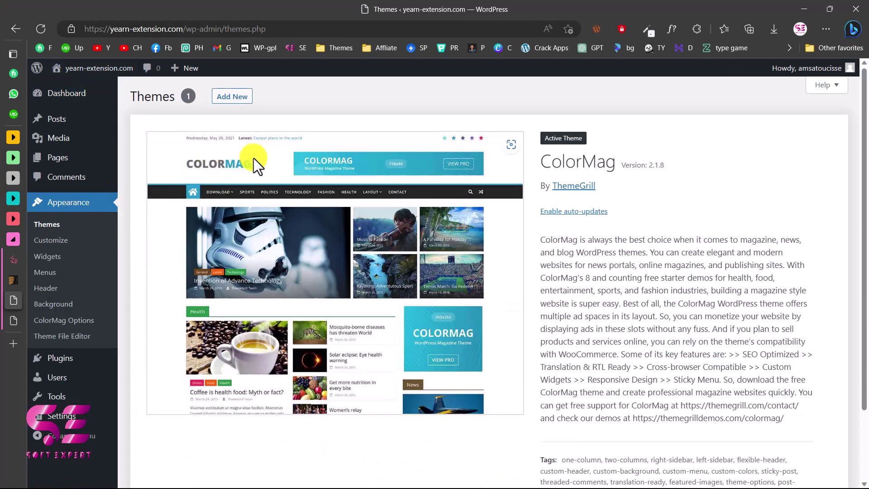
pyautogui.click(233, 101)
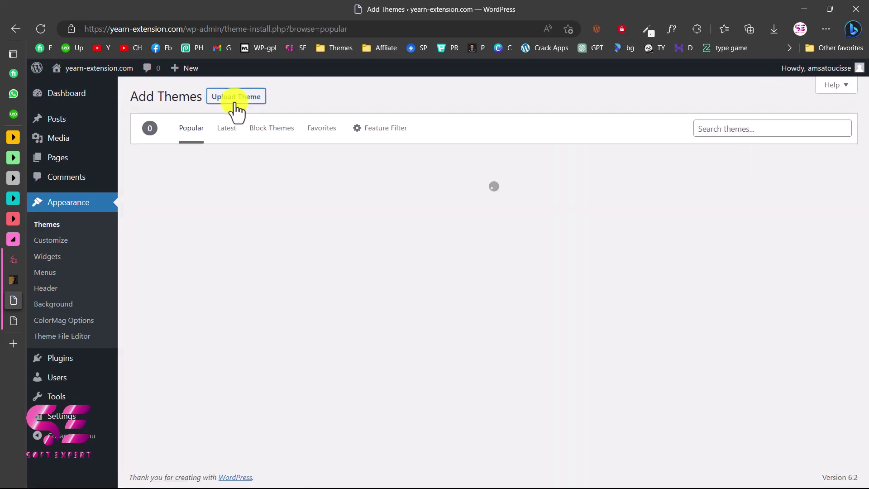
pyautogui.click(235, 103)
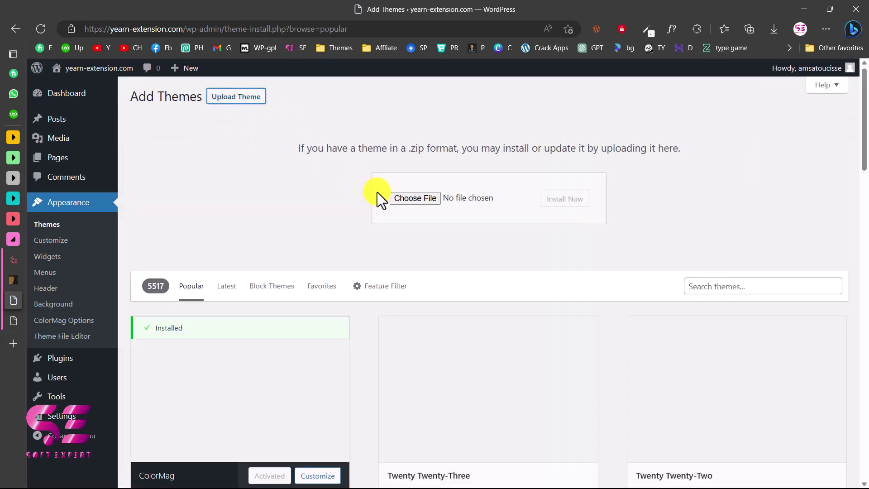
pyautogui.click(397, 198)
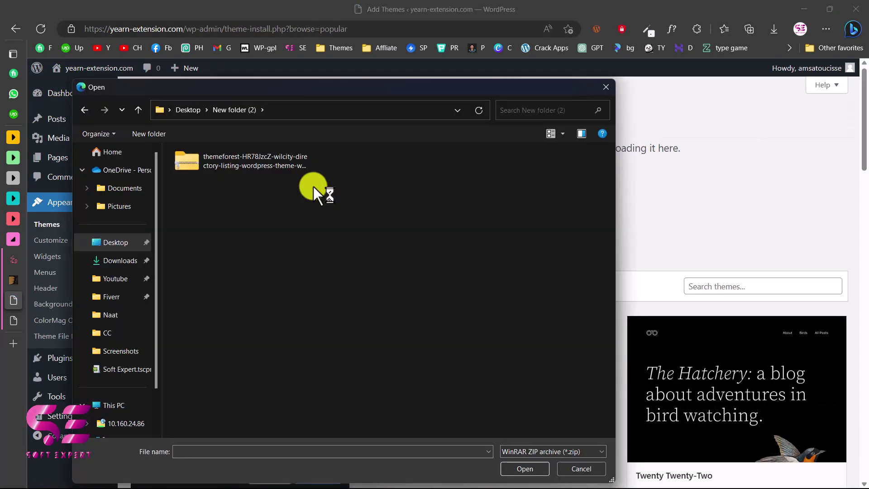
pyautogui.click(226, 165)
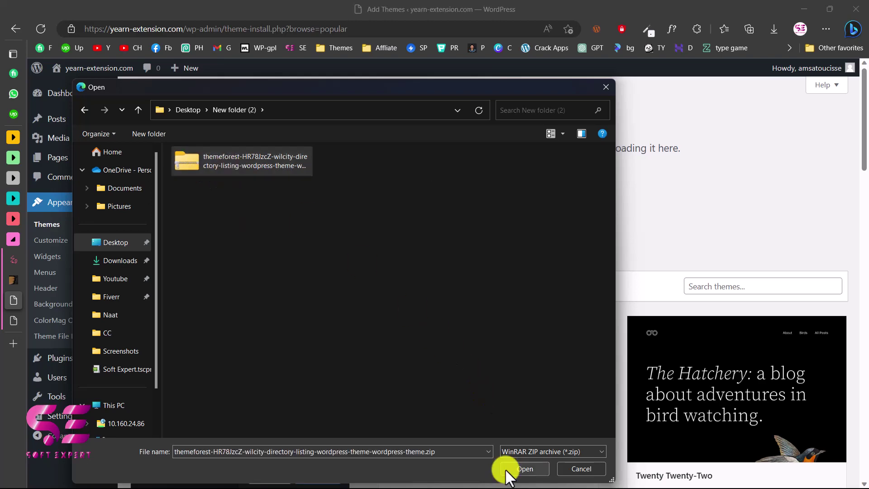
pyautogui.click(520, 468)
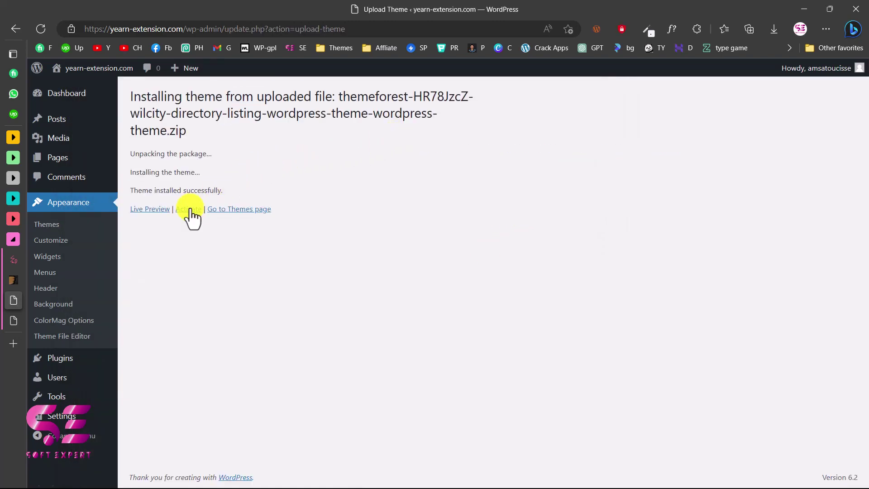
pyautogui.click(189, 209)
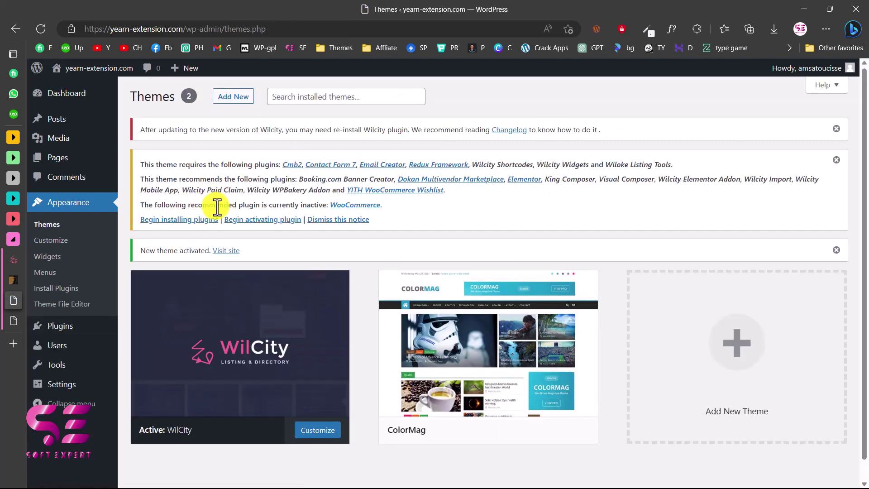
# - Check all required plugins except King Composer, Visual Composer and Wilcity WPBakery Addon, then pick bulk Install
pyautogui.click(173, 222)
pyautogui.scroll(-1, 171, 227)
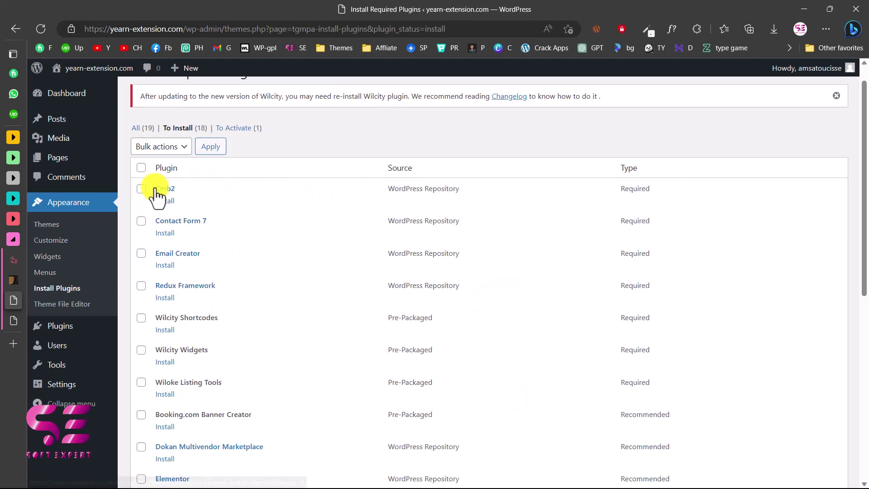
pyautogui.click(141, 168)
pyautogui.scroll(-5, 213, 254)
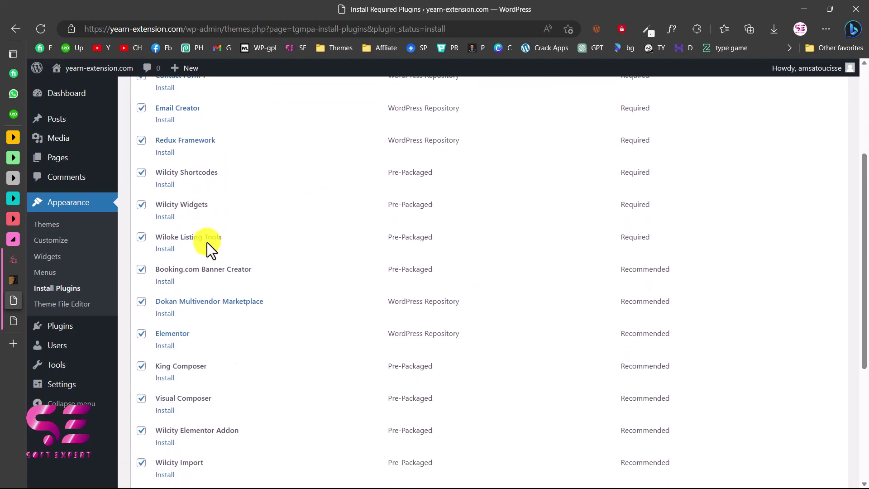
pyautogui.scroll(-2, 207, 245)
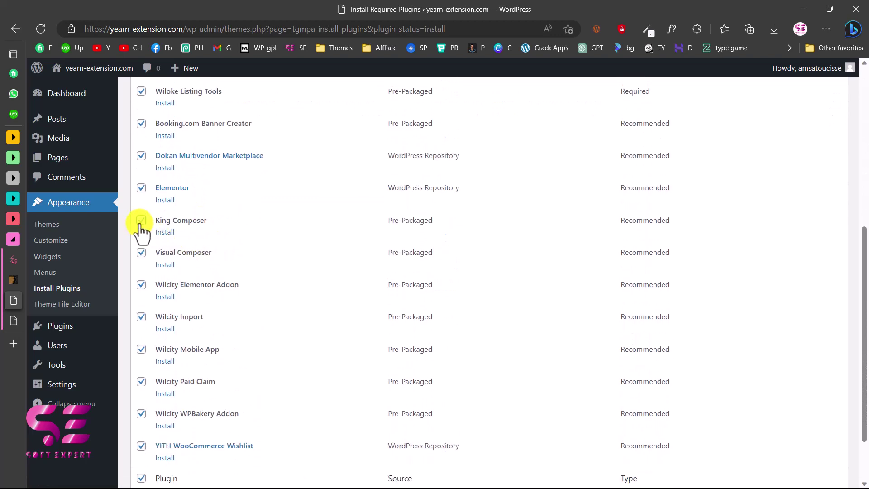
pyautogui.scroll(-1, 141, 257)
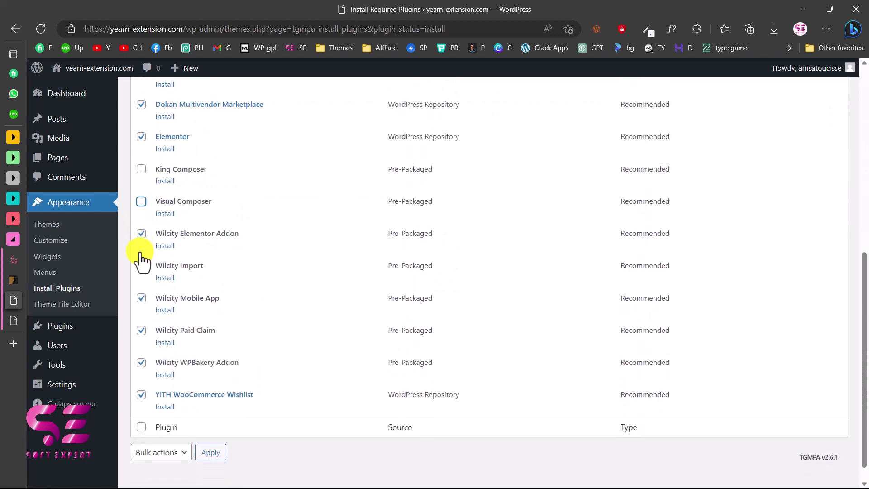
pyautogui.click(142, 364)
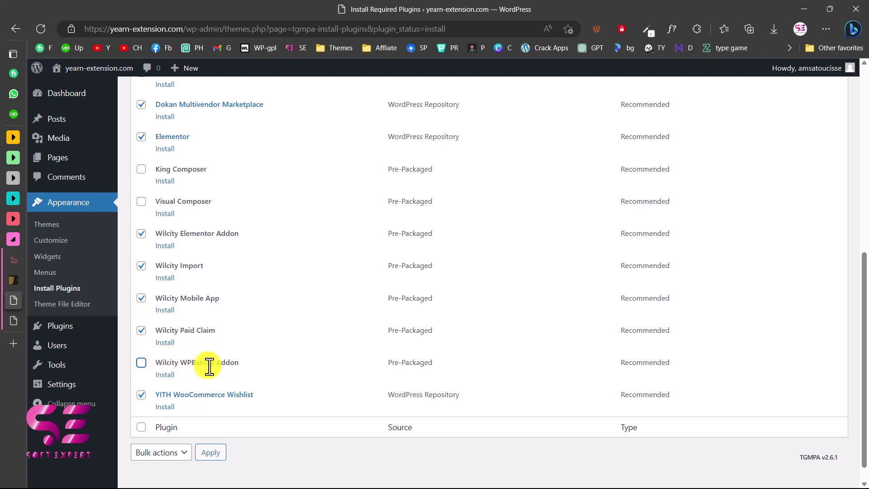
pyautogui.scroll(2, 209, 367)
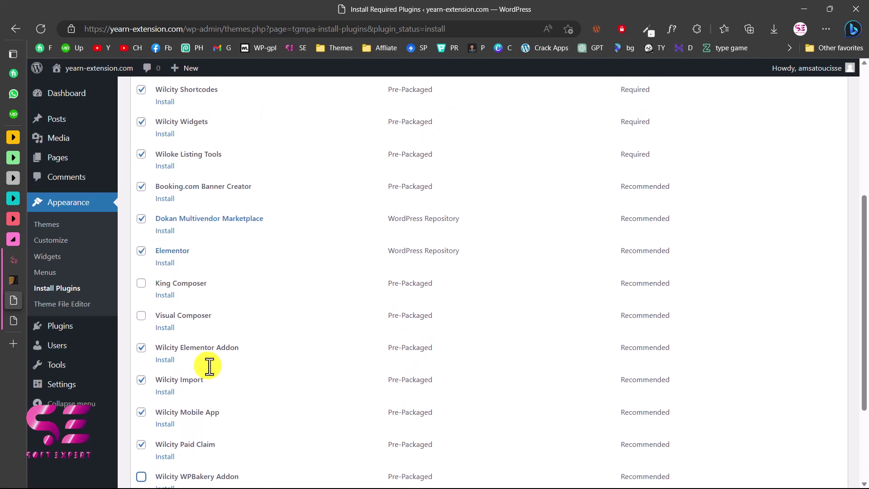
pyautogui.scroll(1, 209, 367)
pyautogui.scroll(4, 184, 303)
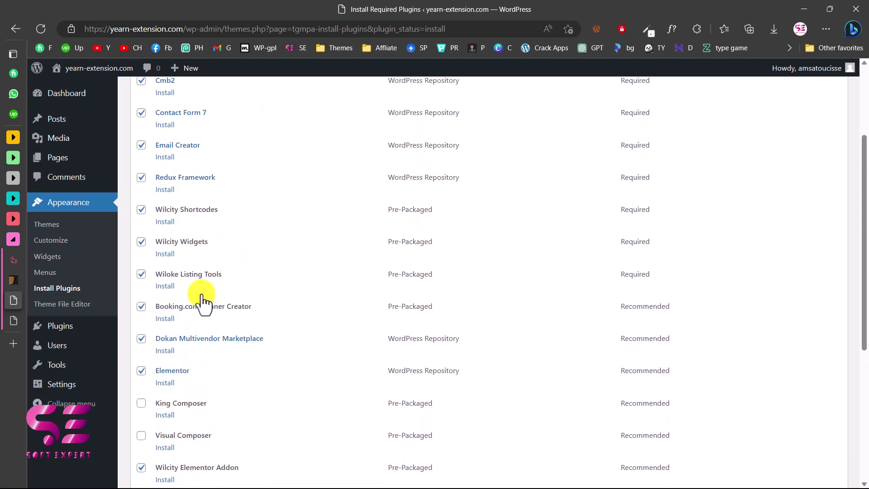
pyautogui.click(178, 165)
pyautogui.click(149, 190)
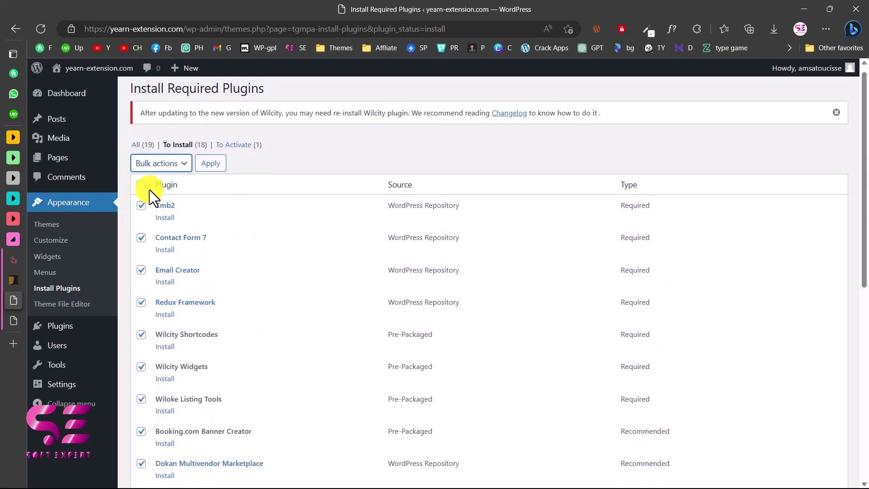
# - Run the bulk install, then individually install Email Creator, Redux Framework and Wilcity Shortcodes
pyautogui.click(215, 166)
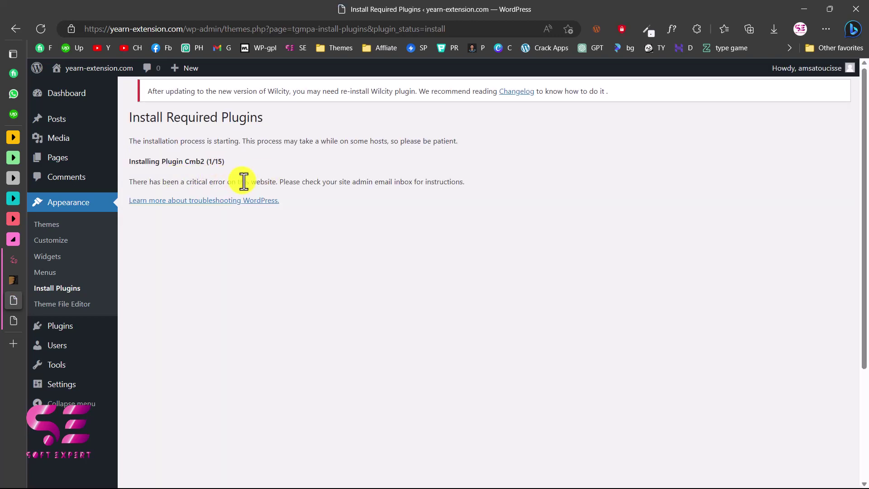
pyautogui.click(63, 295)
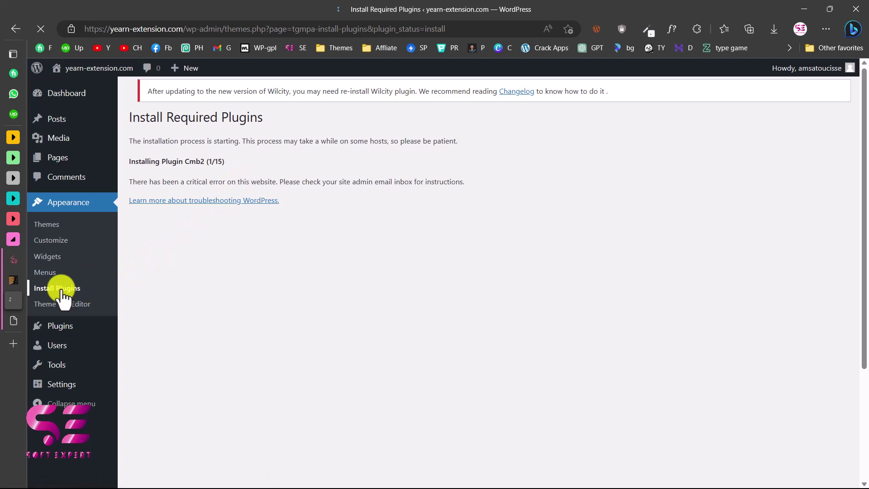
pyautogui.scroll(-1, 235, 202)
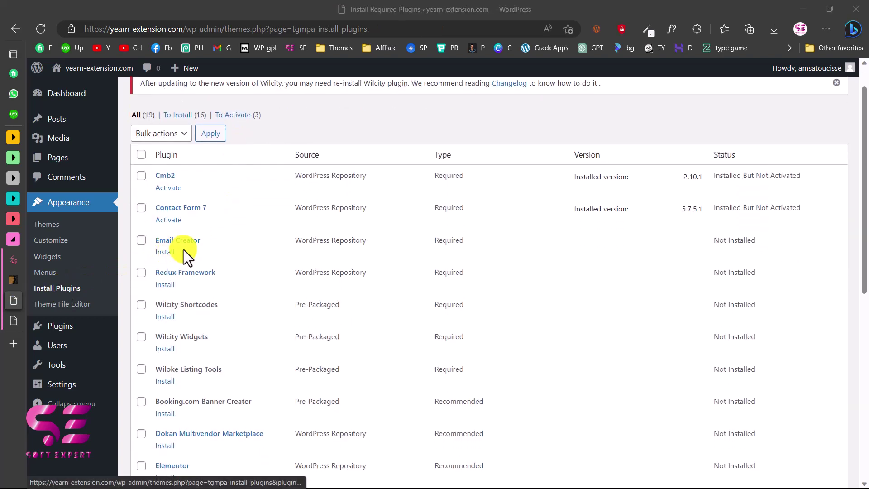
pyautogui.click(166, 254)
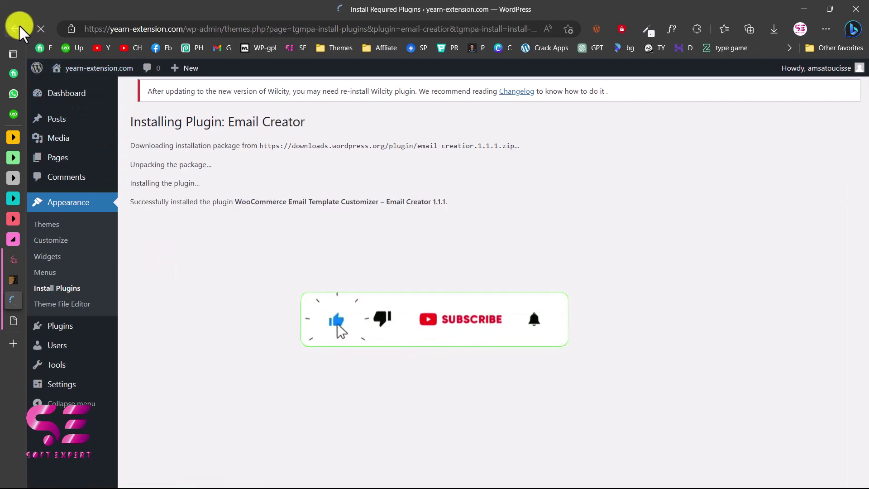
pyautogui.click(16, 29)
pyautogui.click(165, 285)
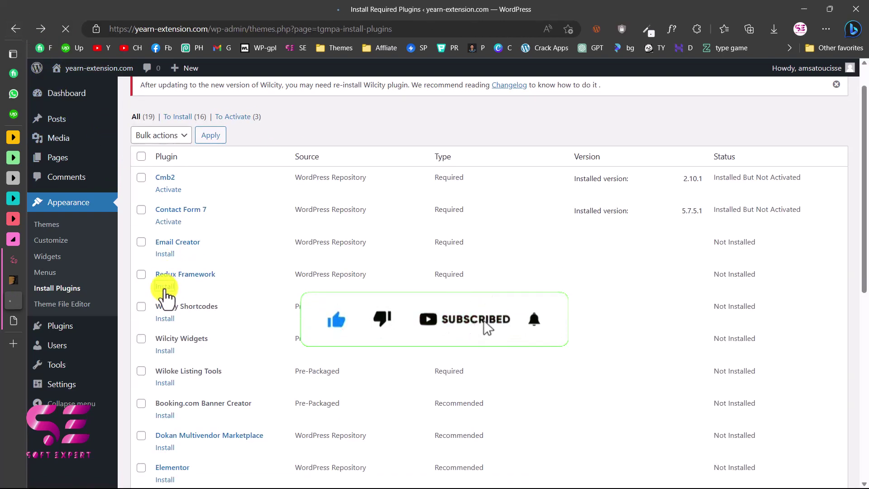
pyautogui.click(14, 28)
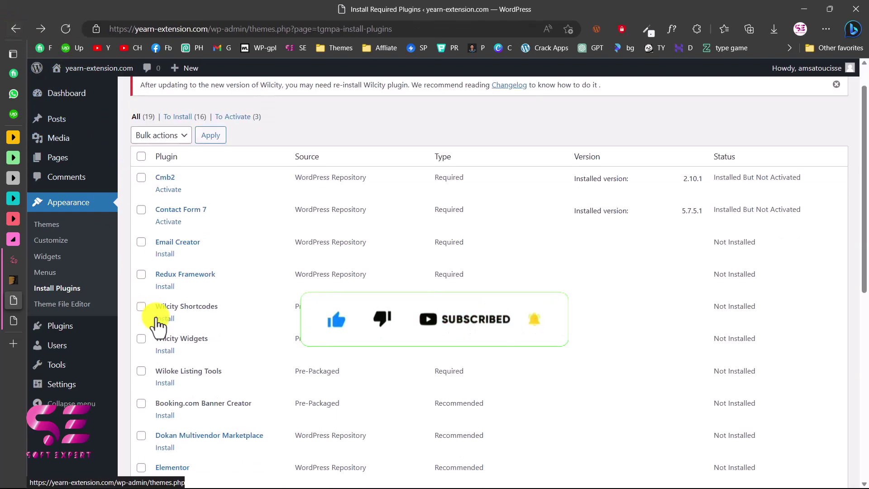
pyautogui.click(165, 294)
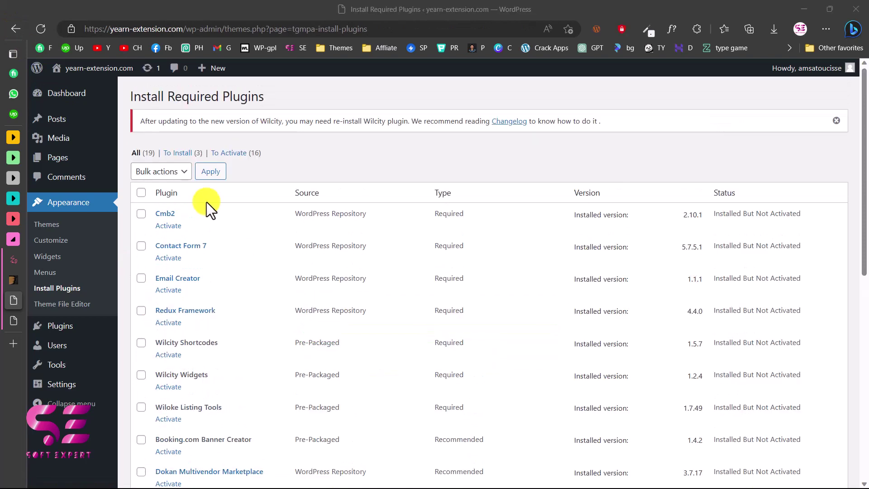
# - Bulk-activate all 16 installed theme plugins, then go to the Dashboard
pyautogui.click(142, 192)
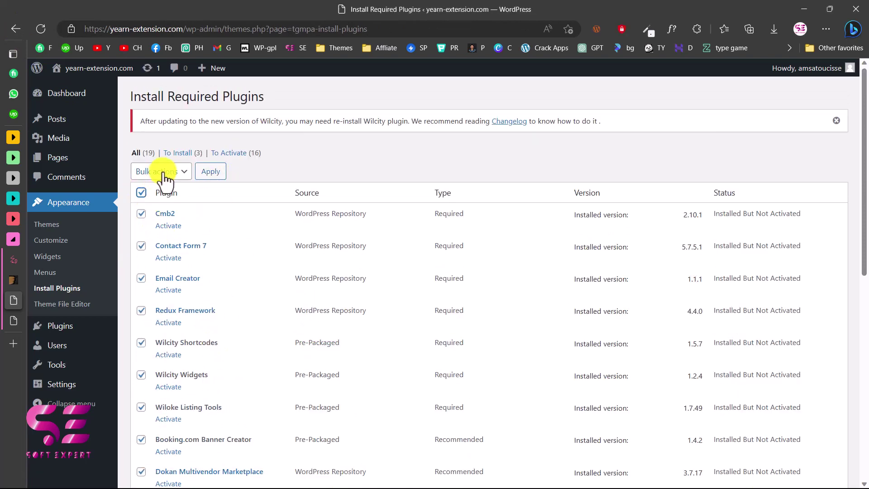
pyautogui.click(164, 172)
pyautogui.click(153, 221)
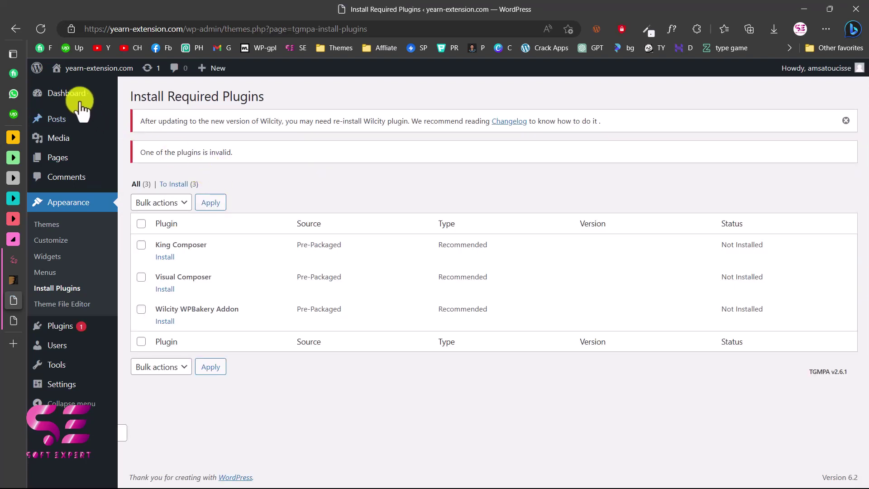
pyautogui.click(67, 92)
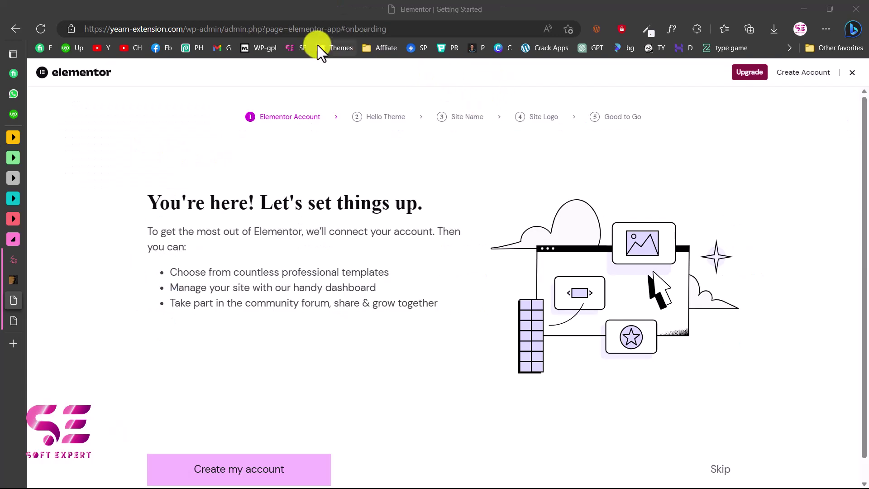
# - Skip Elementor onboarding via the address bar, then reload the front end and compare with the WilCity demo
pyautogui.moveTo(224, 28); pyautogui.dragTo(461, 45)
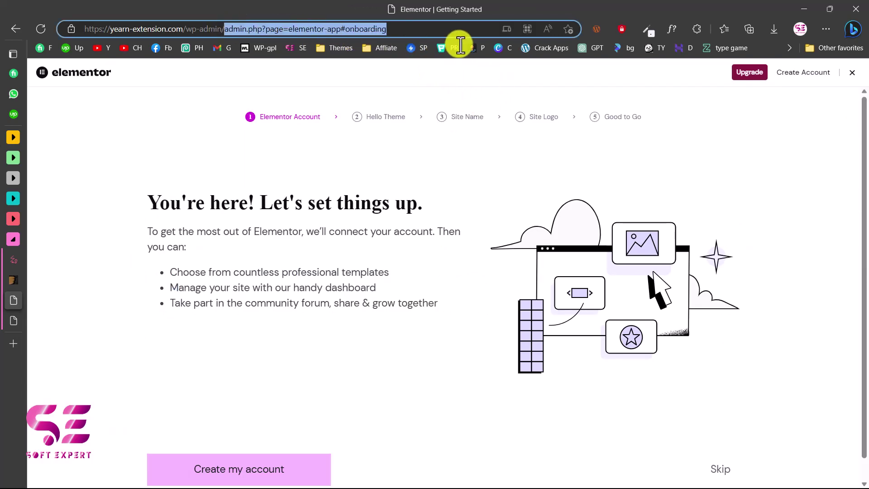
pyautogui.press('Return')
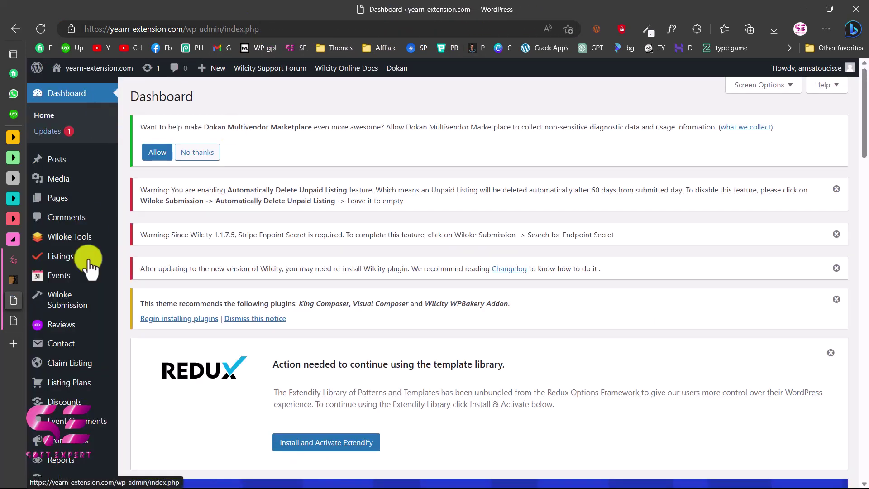
pyautogui.moveTo(82, 335)
pyautogui.click(17, 319)
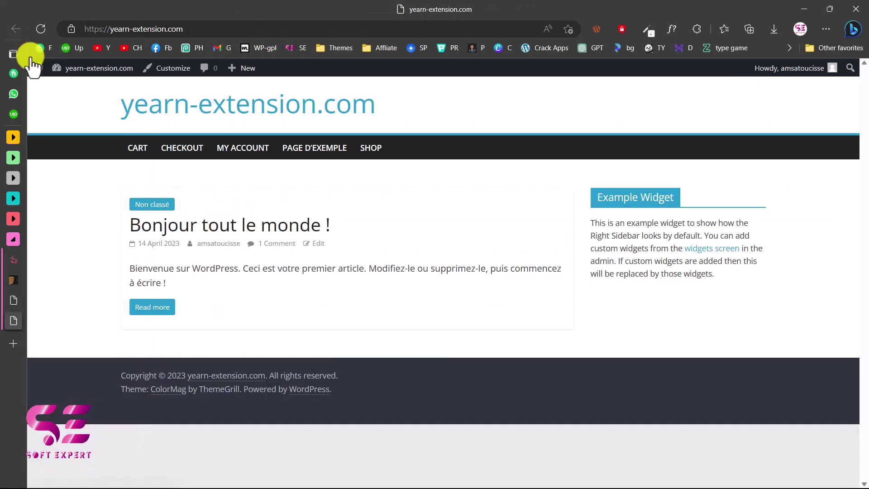
pyautogui.click(47, 30)
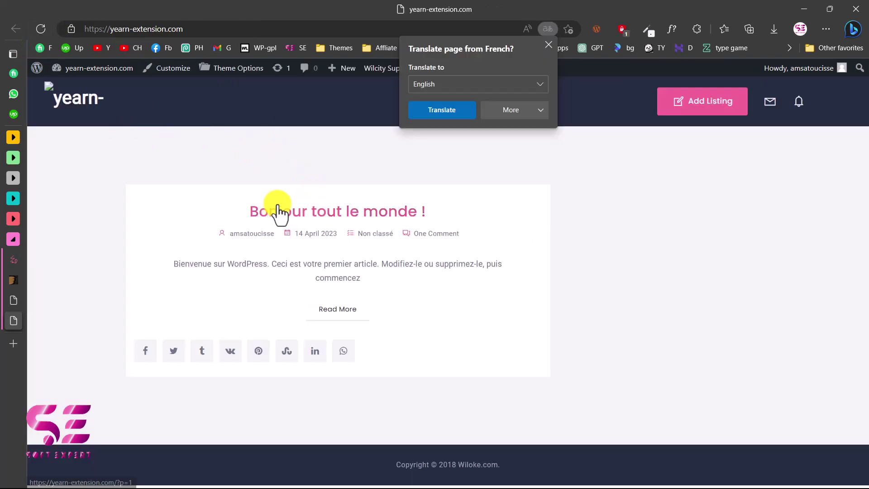
pyautogui.click(13, 263)
pyautogui.scroll(-15, 225, 257)
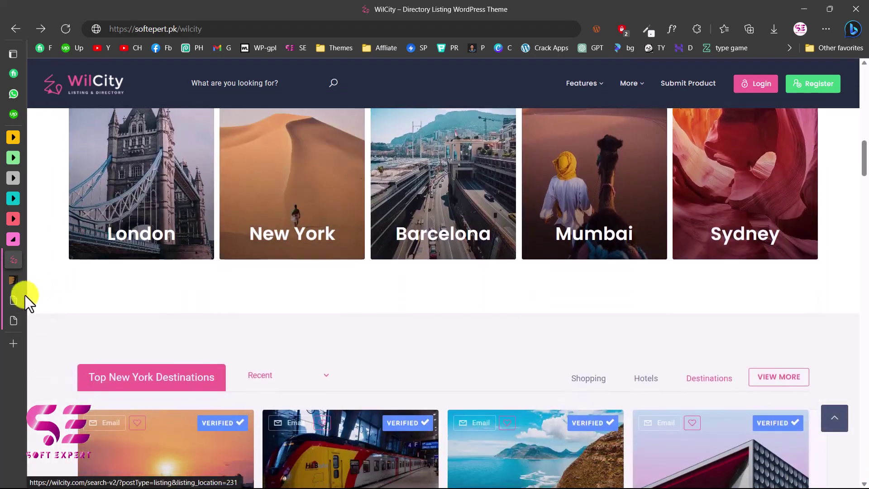
# - Return to the admin dashboard and open the Wilcity Import page
pyautogui.click(12, 297)
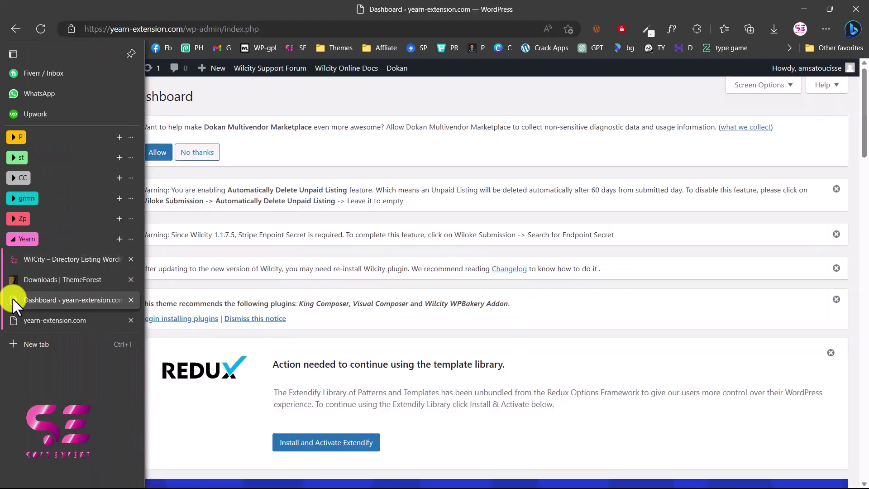
pyautogui.scroll(-7, 109, 339)
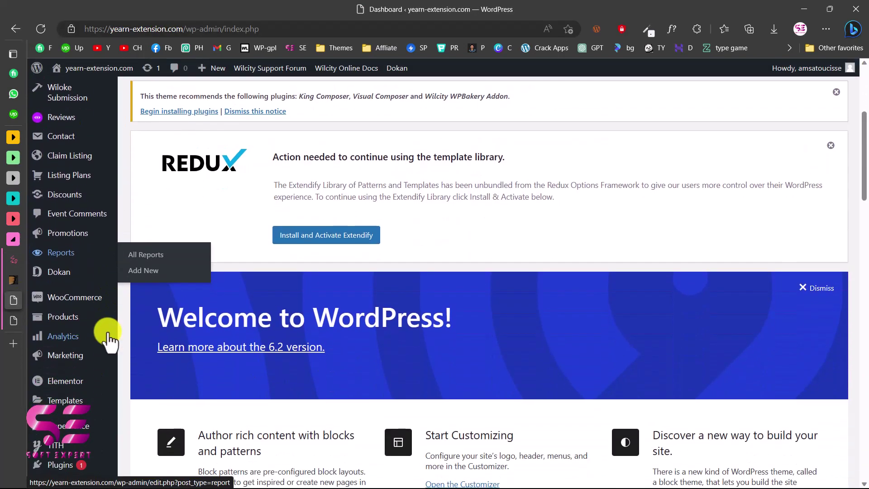
pyautogui.scroll(-1, 108, 340)
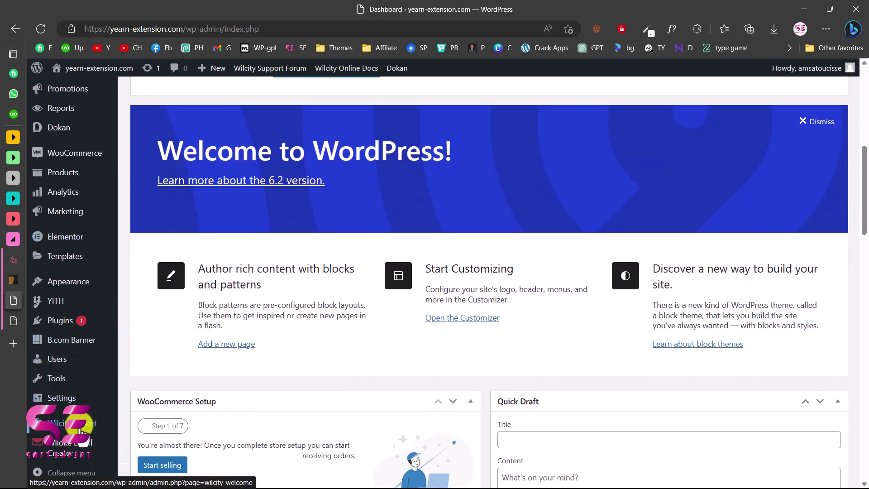
pyautogui.click(63, 423)
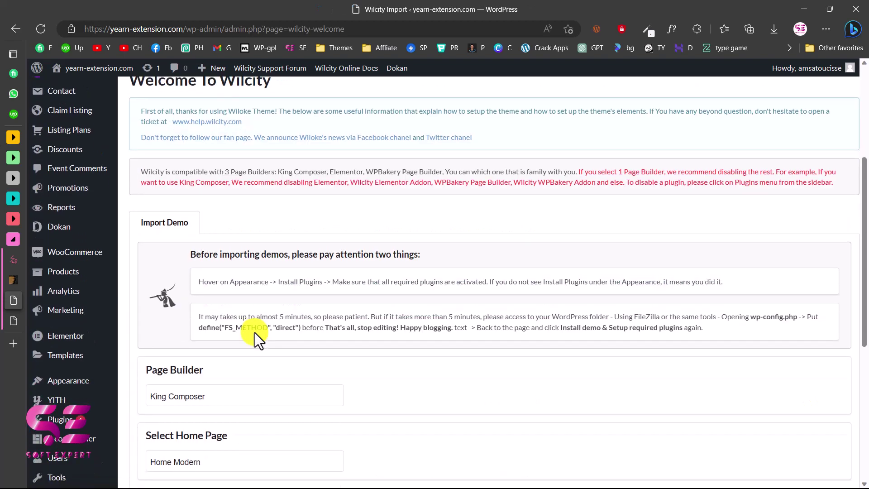
pyautogui.scroll(-3, 254, 332)
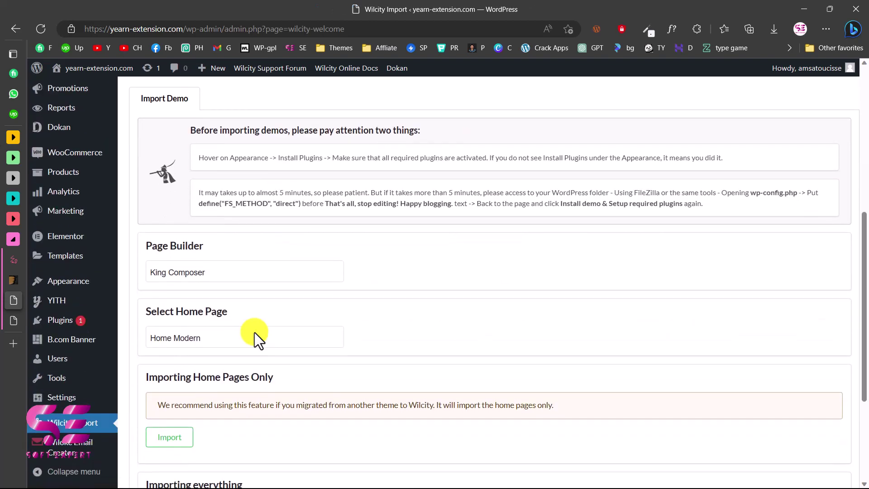
# - Set the page builder to Elementor and the home page to Home Modern
pyautogui.click(214, 277)
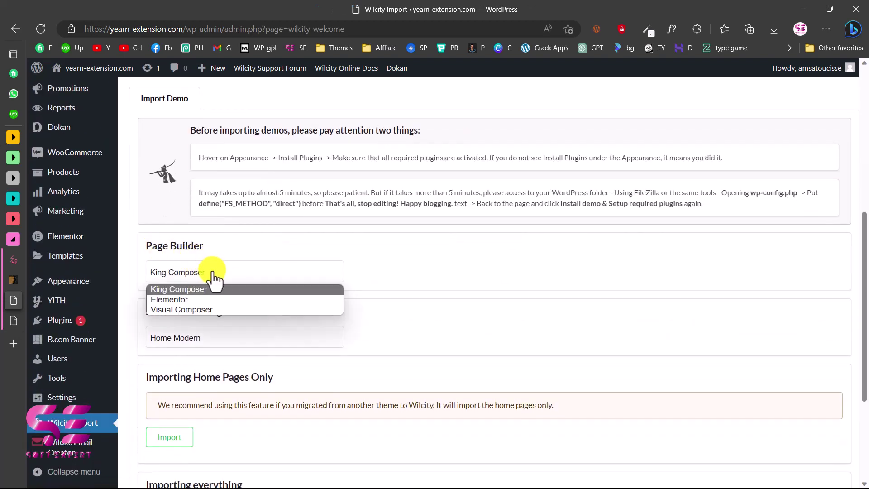
pyautogui.click(161, 301)
pyautogui.scroll(-2, 232, 295)
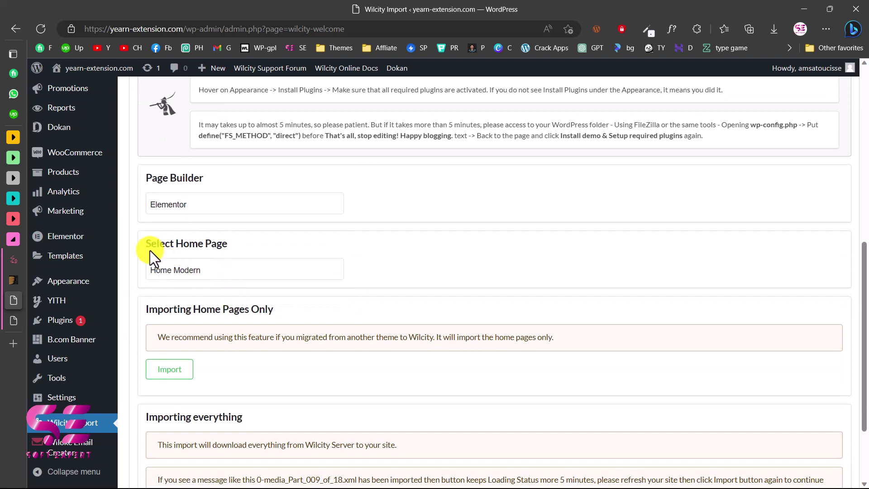
pyautogui.click(210, 269)
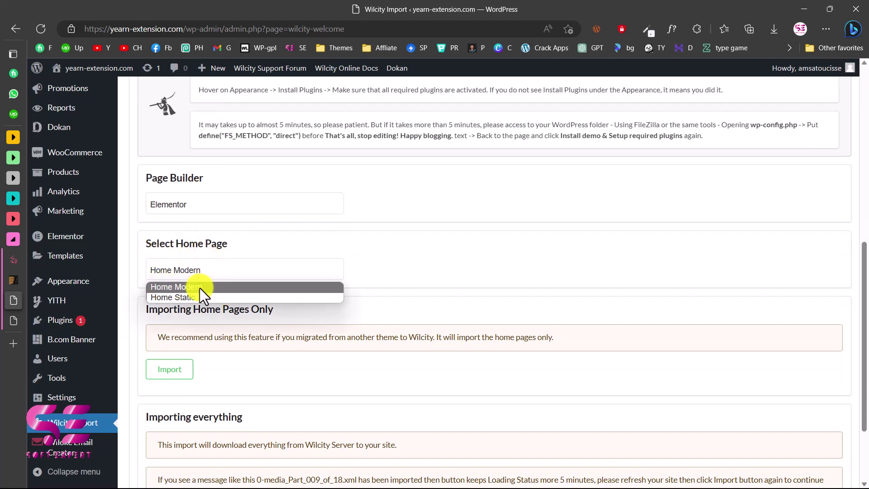
pyautogui.click(176, 285)
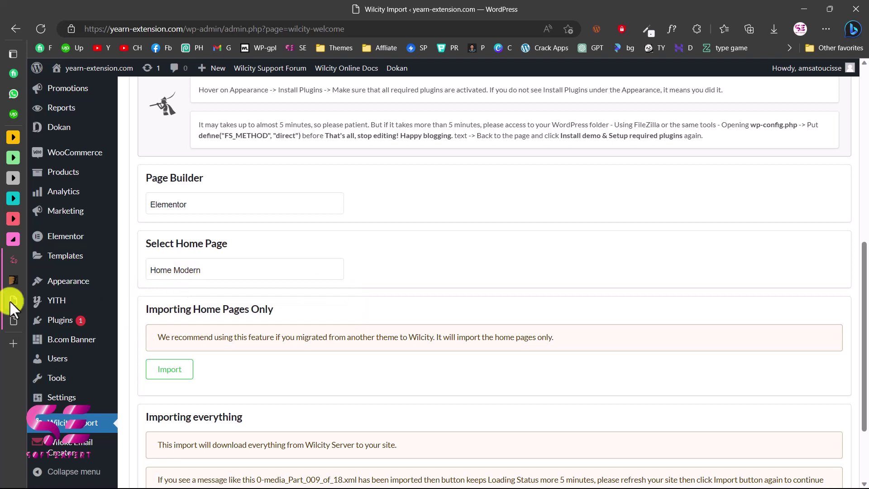
pyautogui.scroll(-3, 214, 292)
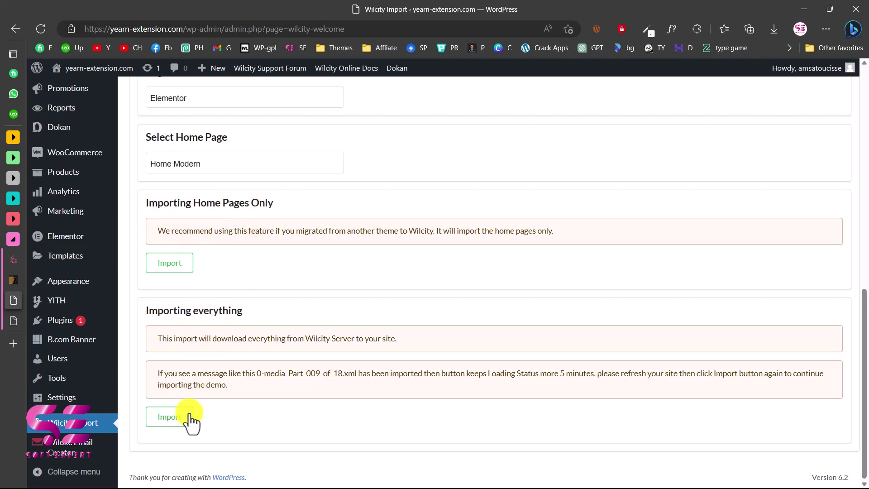
# - Import all Wilcity demo content until the Congratulations message, then view the site's front page
pyautogui.click(168, 420)
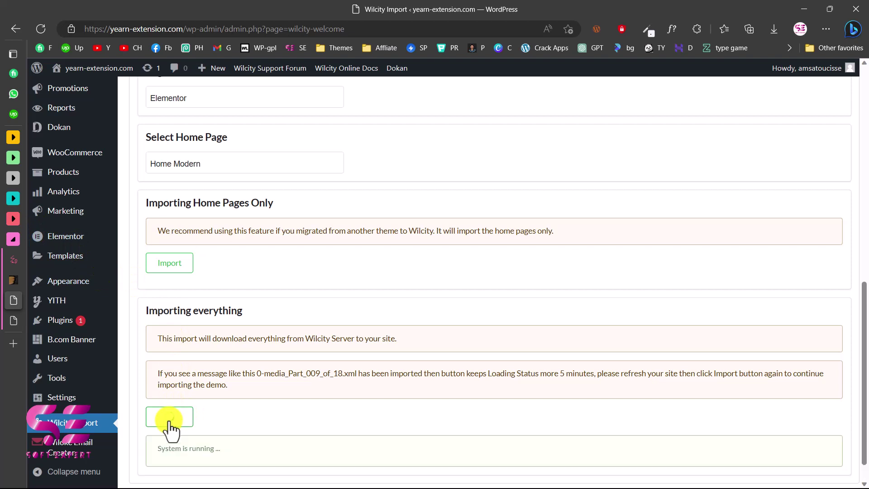
pyautogui.scroll(-1, 165, 419)
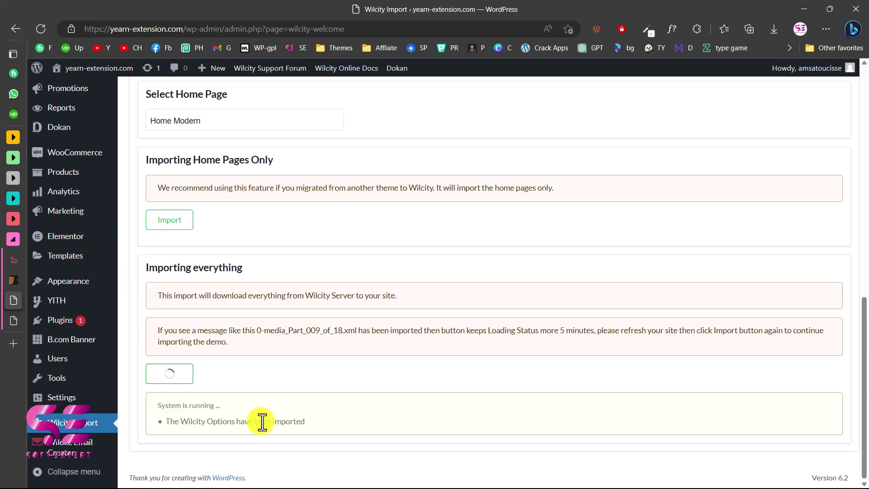
pyautogui.scroll(-15, 284, 366)
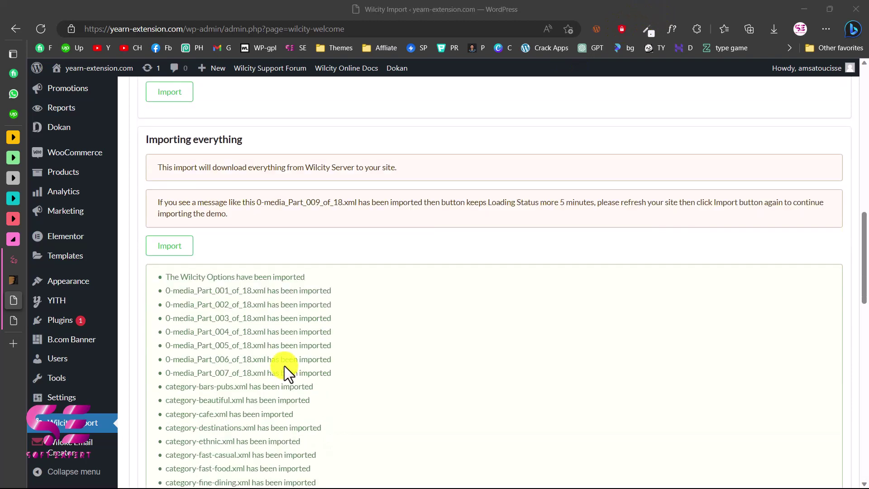
pyautogui.scroll(-5, 285, 372)
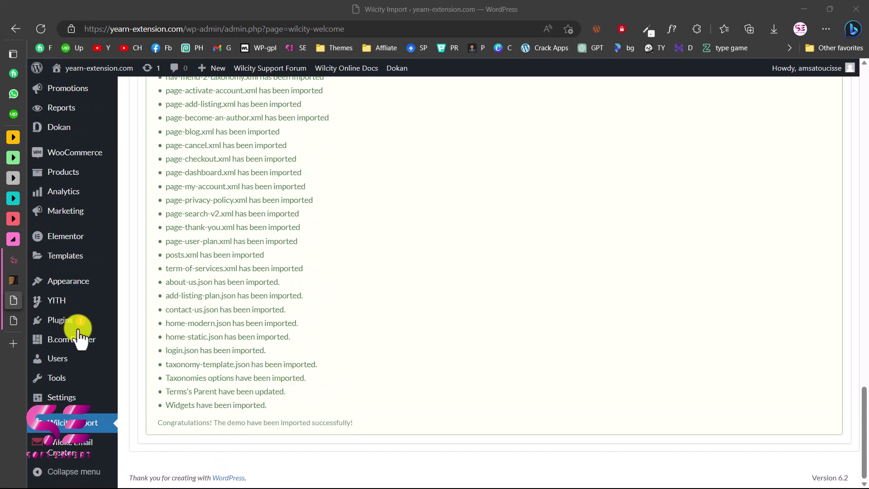
pyautogui.click(20, 320)
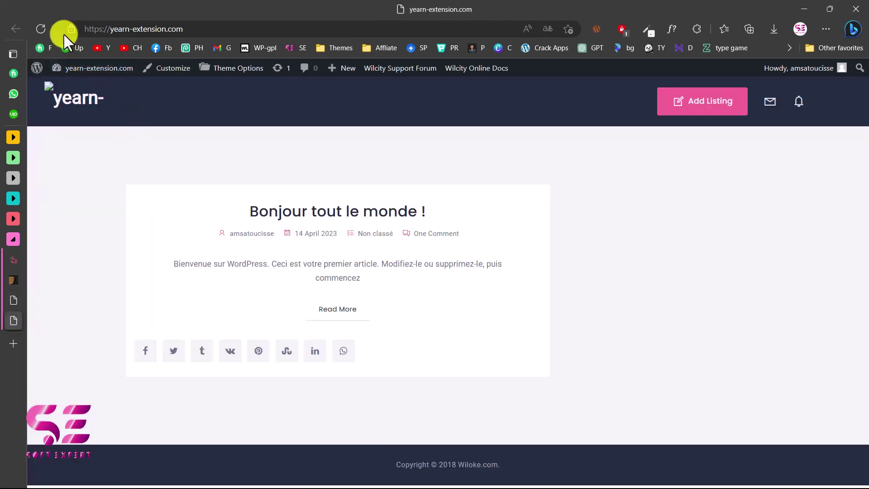
# - Reload the front page and scroll through the imported Wilcity home design
pyautogui.click(40, 29)
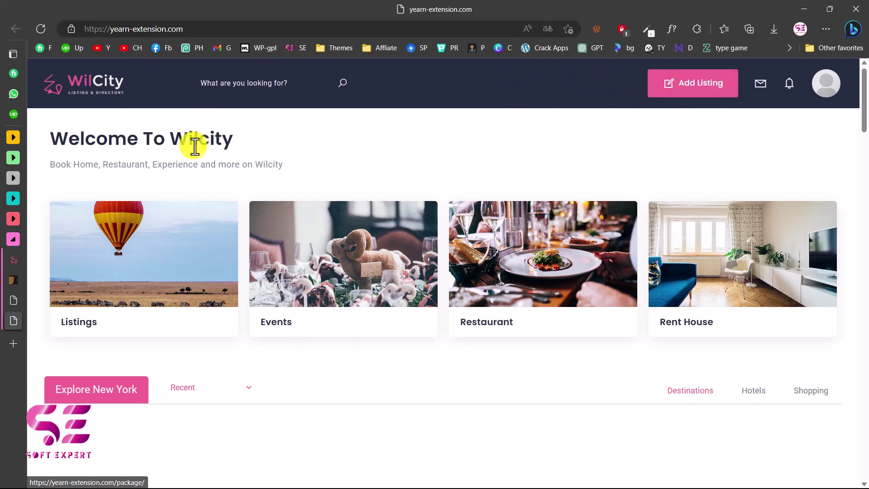
pyautogui.scroll(-8, 353, 294)
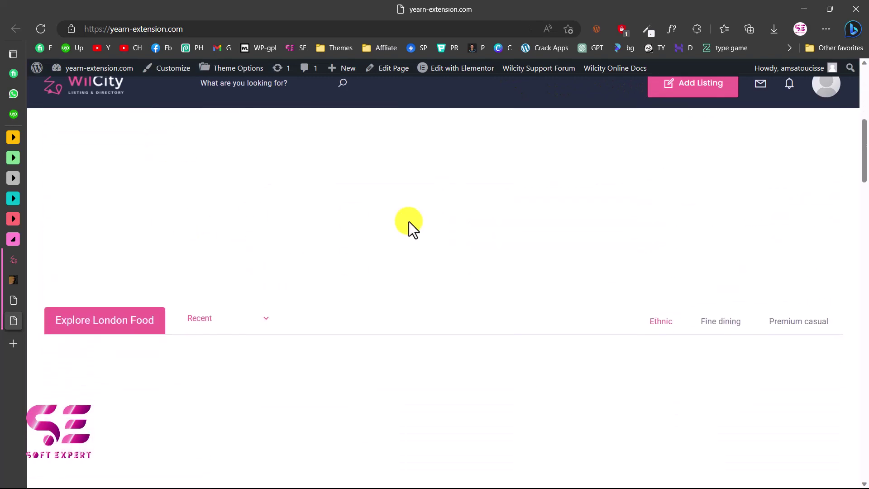
pyautogui.scroll(-8, 409, 222)
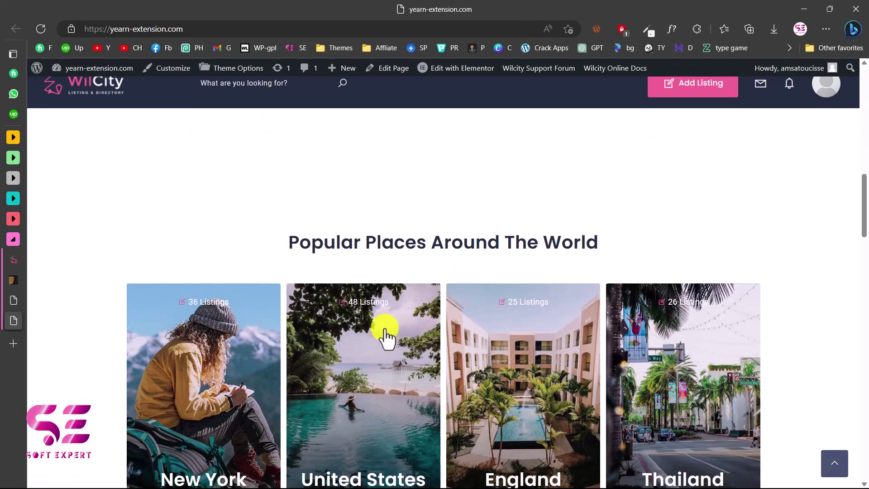
pyautogui.scroll(-2, 384, 332)
pyautogui.scroll(-3, 524, 305)
pyautogui.scroll(-10, 525, 312)
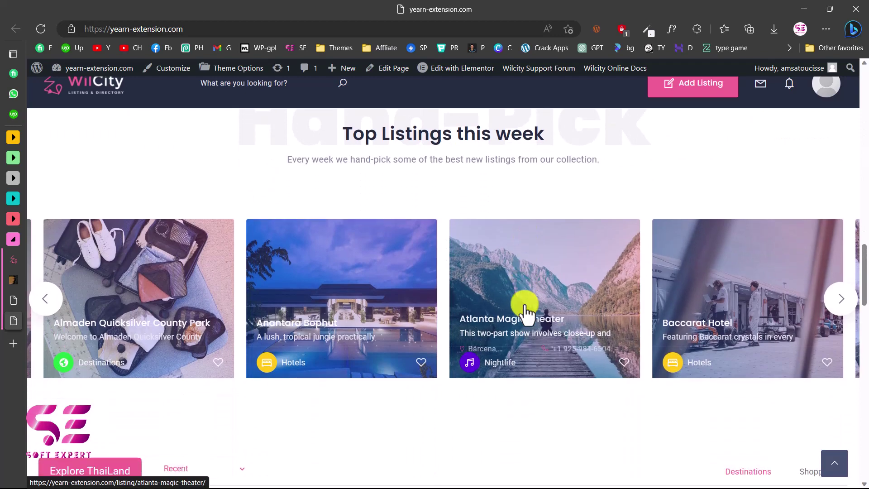
pyautogui.scroll(-12, 524, 267)
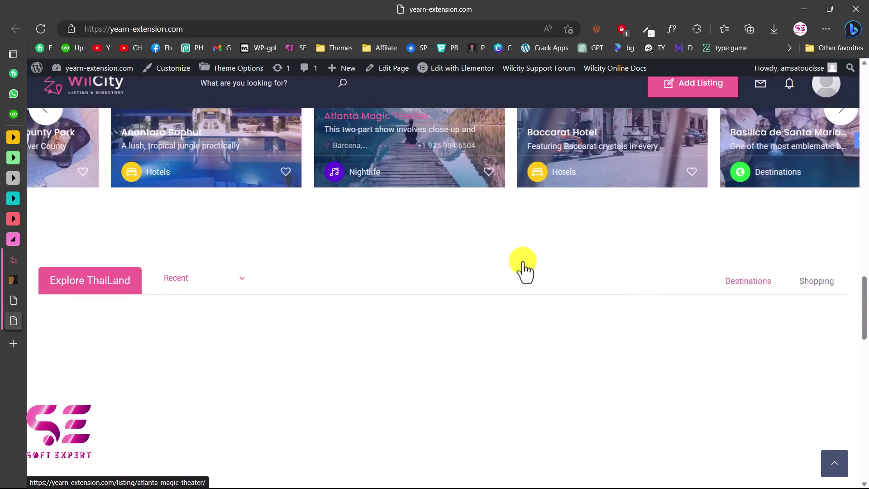
pyautogui.scroll(-5, 524, 265)
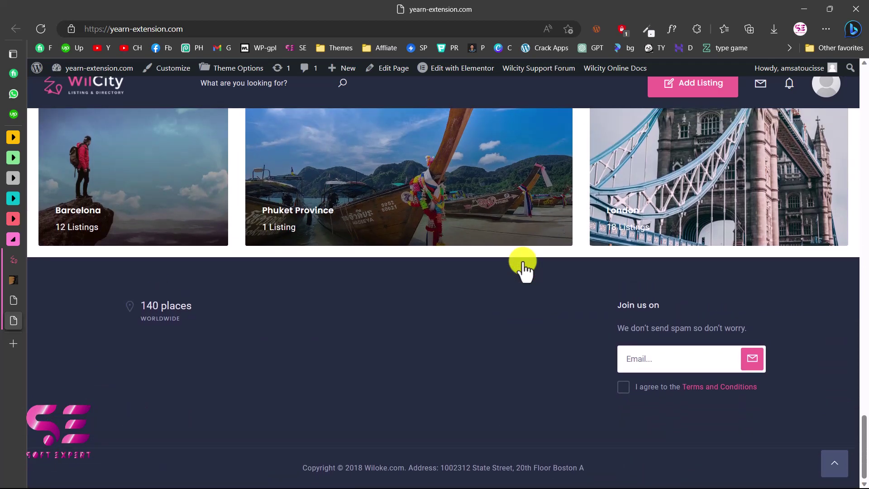
pyautogui.scroll(1, 377, 322)
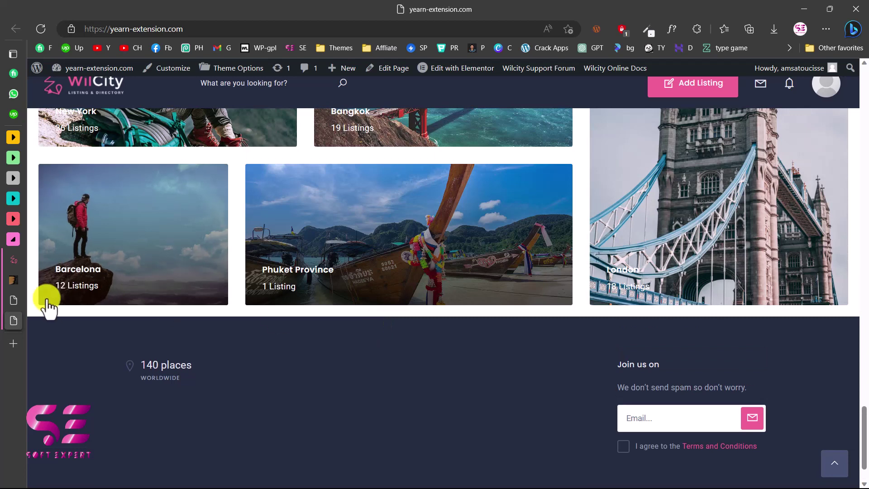
# - Return to the Wilcity Import admin tab showing the import log
pyautogui.click(10, 296)
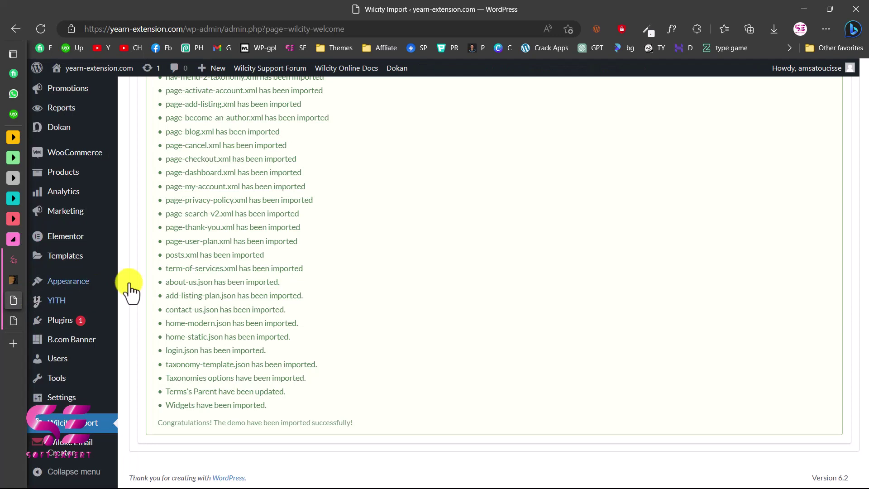
pyautogui.scroll(10, 122, 279)
pyautogui.moveTo(51, 206)
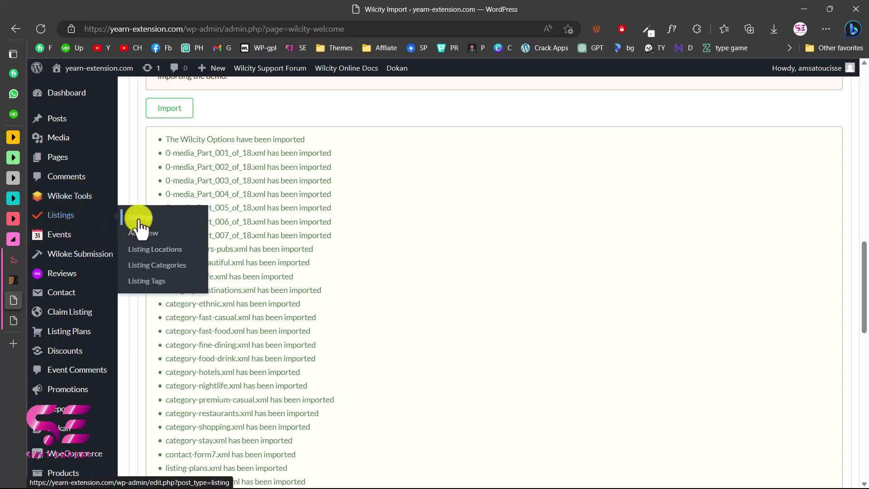
# - Open the Listings admin table and scroll through the 104 published demo listings, such as Le Sutra
pyautogui.click(141, 220)
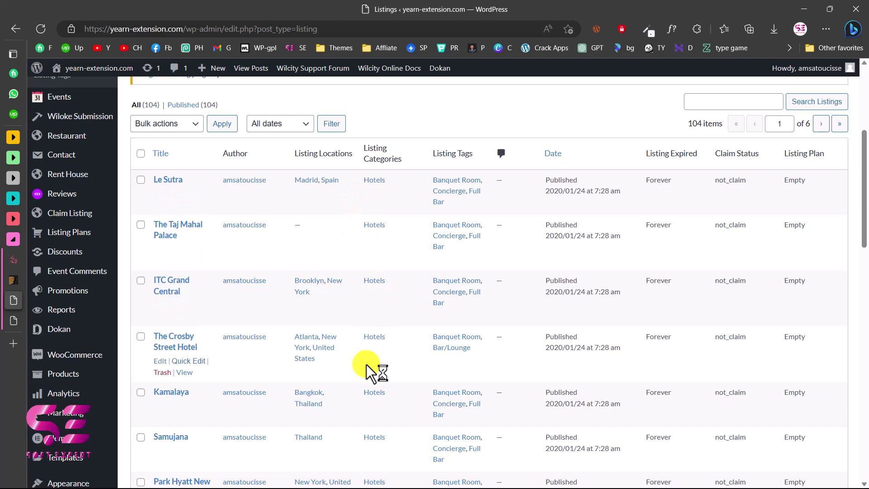
pyautogui.scroll(-1, 366, 364)
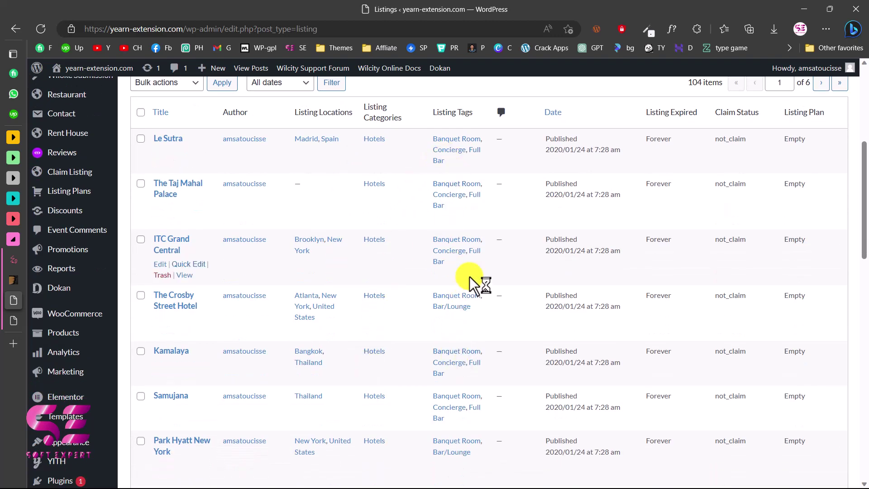
pyautogui.scroll(-4, 558, 360)
pyautogui.scroll(2, 558, 359)
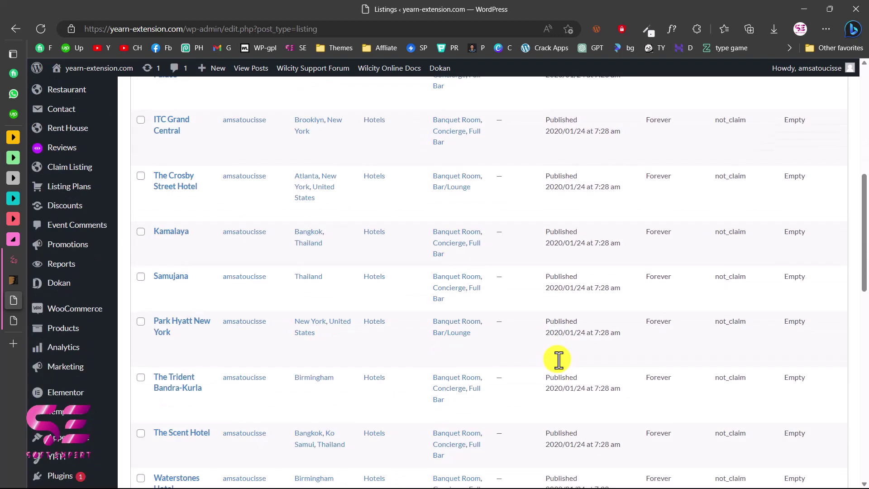
pyautogui.scroll(4, 558, 359)
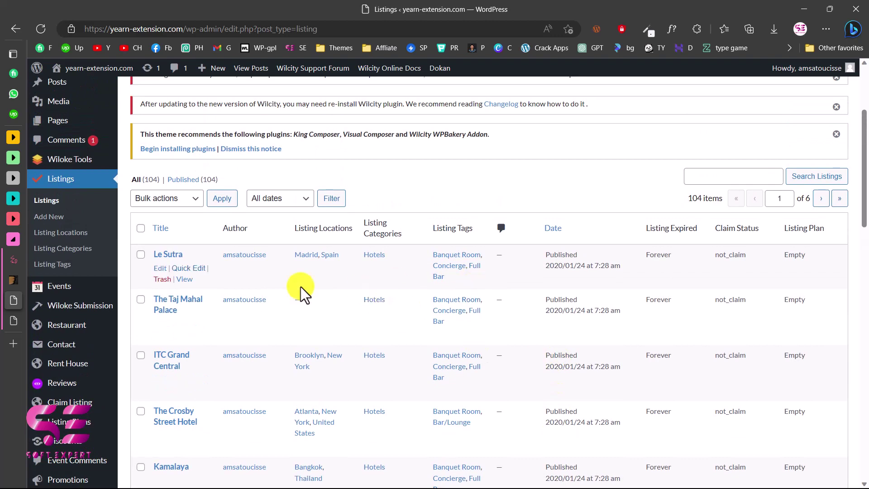
pyautogui.scroll(3, 178, 252)
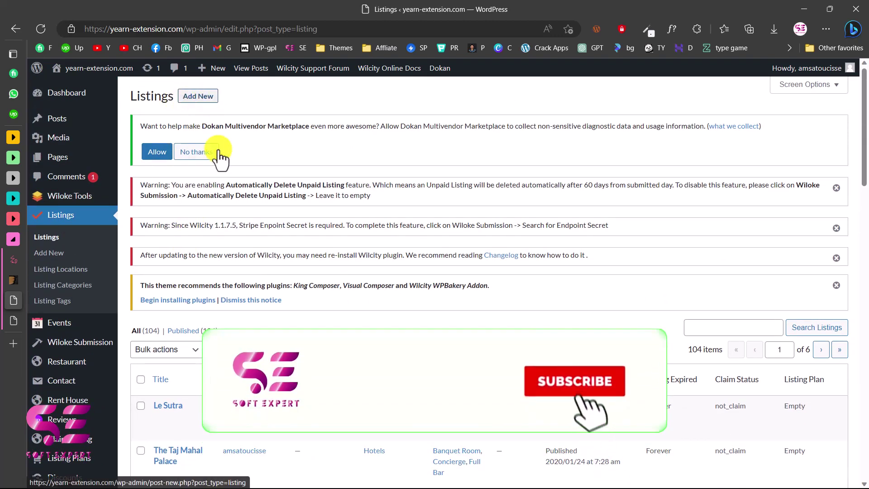
pyautogui.scroll(-1, 221, 181)
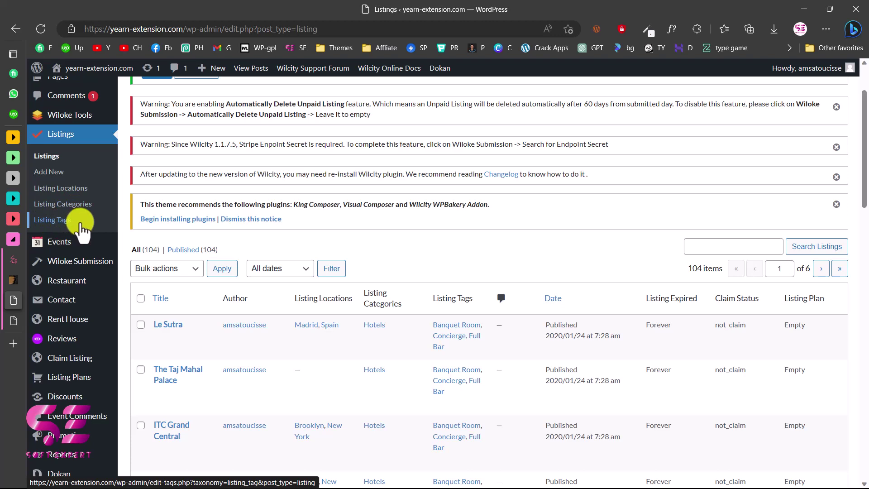
# - Open Listing Categories and submit the empty Add New Listing Category form
pyautogui.click(82, 203)
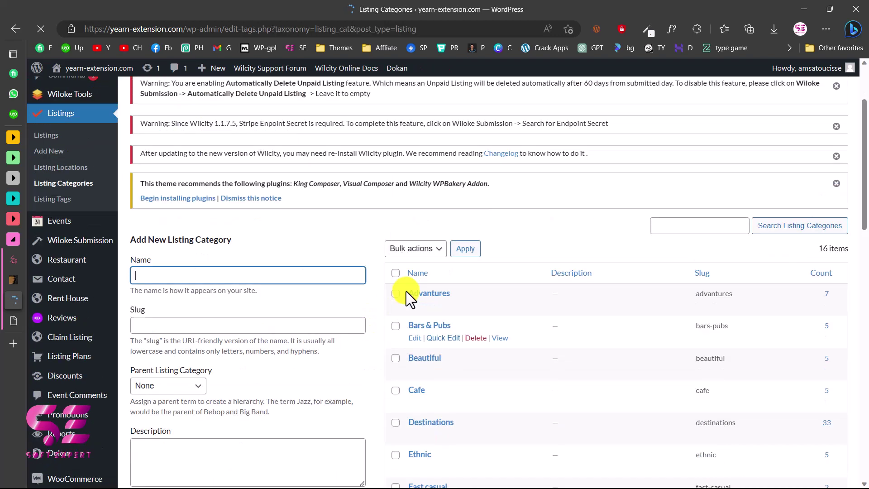
pyautogui.scroll(-1, 406, 292)
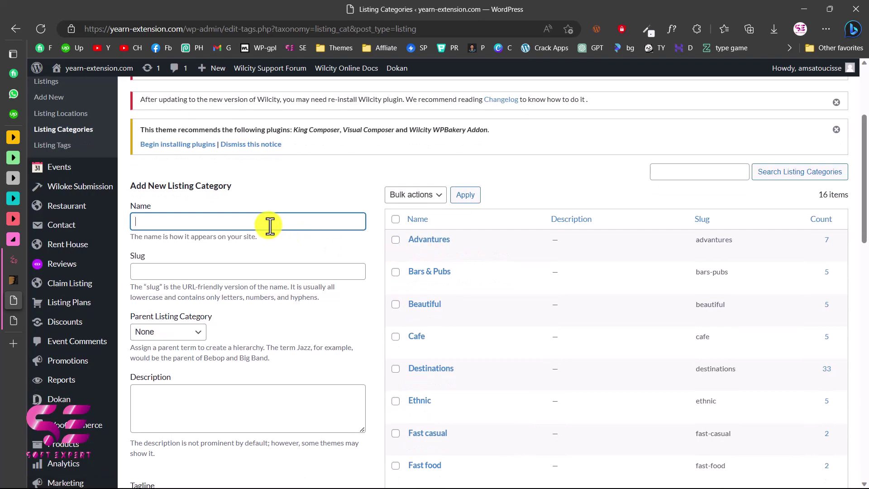
pyautogui.scroll(-5, 228, 227)
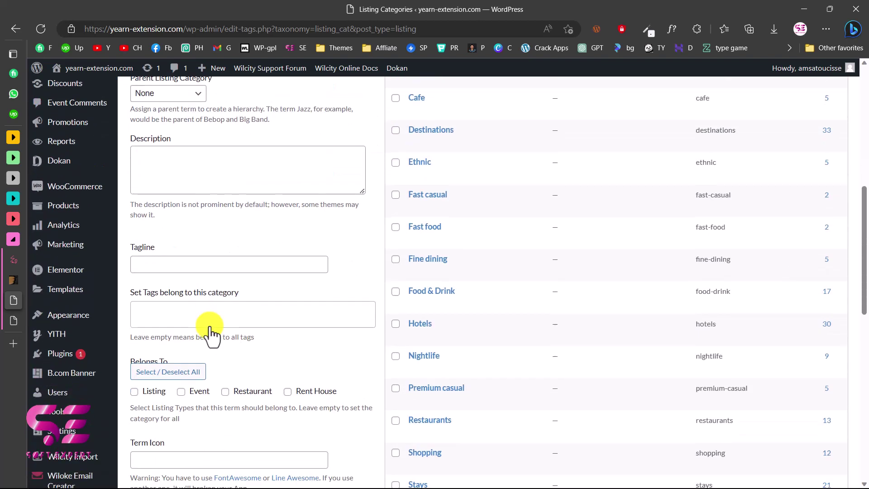
pyautogui.scroll(-10, 189, 387)
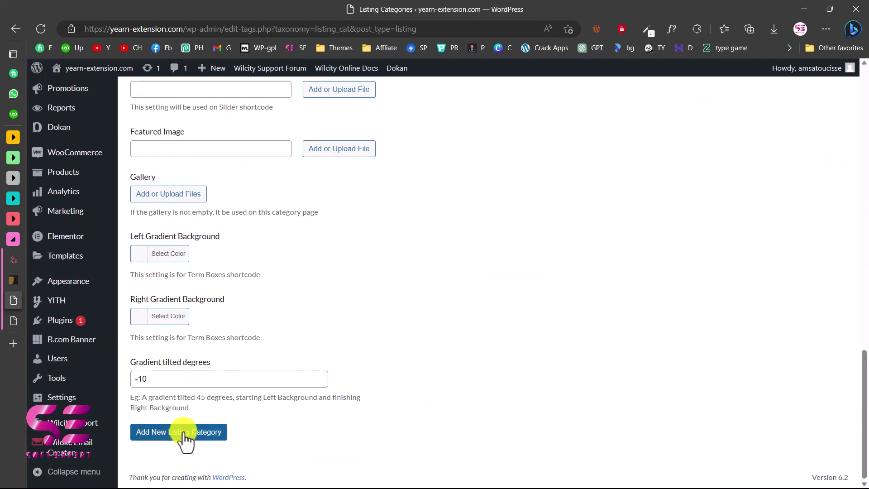
pyautogui.click(181, 434)
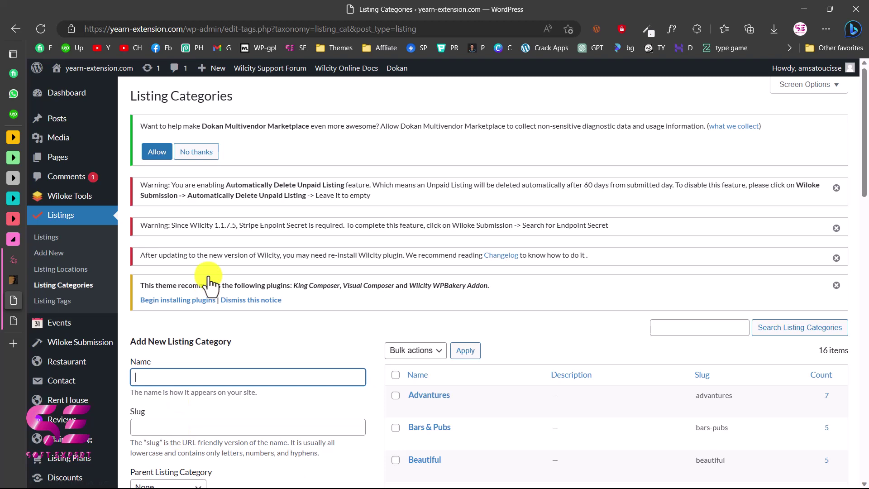
# - Scroll through the 16 imported listing categories, then go to the Pages list
pyautogui.scroll(-5, 91, 308)
pyautogui.moveTo(99, 308)
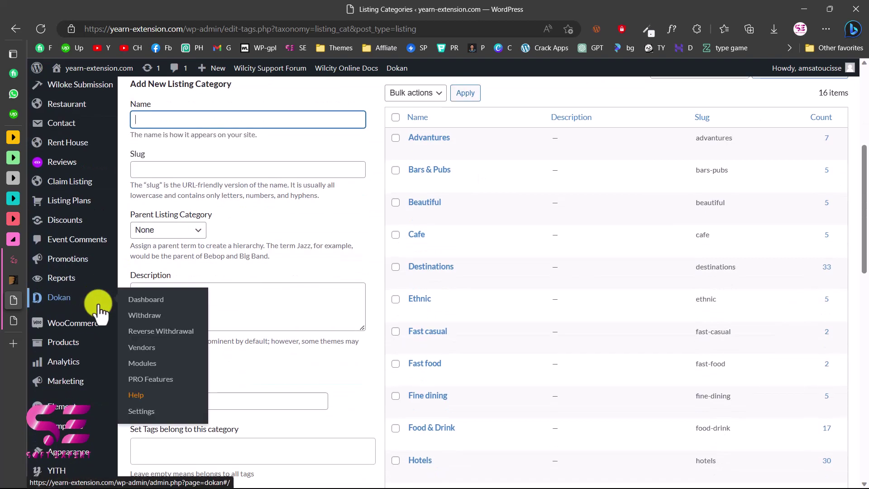
pyautogui.scroll(6, 98, 310)
pyautogui.scroll(-5, 98, 310)
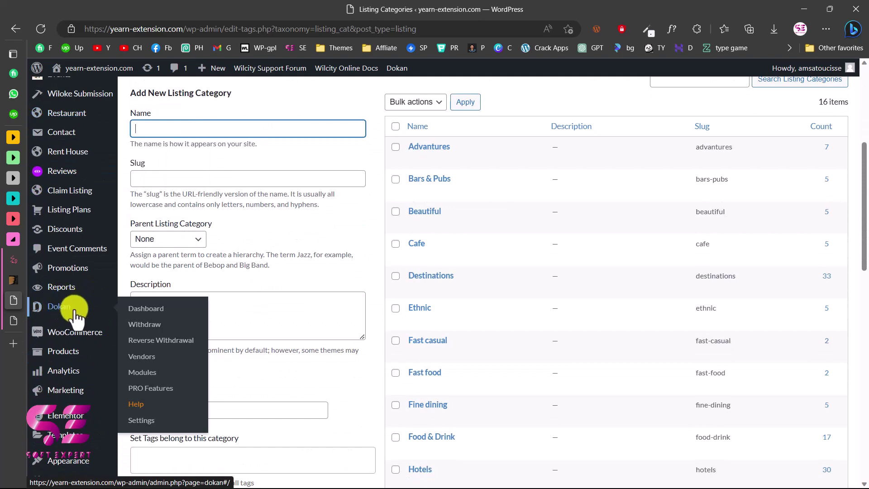
pyautogui.scroll(5, 103, 296)
pyautogui.click(58, 157)
# - Scroll through the 33 imported pages, then switch to the front page's account menu
pyautogui.scroll(-3, 259, 244)
pyautogui.scroll(-1, 218, 231)
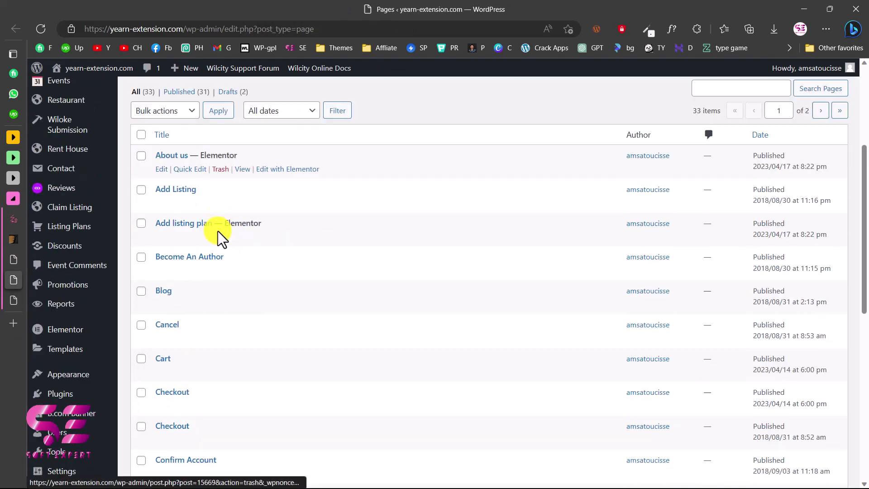
pyautogui.scroll(-1, 274, 159)
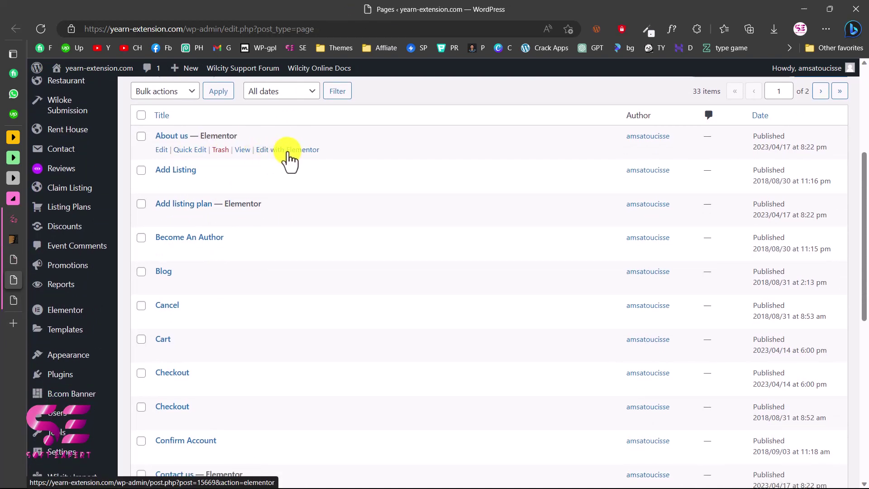
pyautogui.scroll(5, 288, 158)
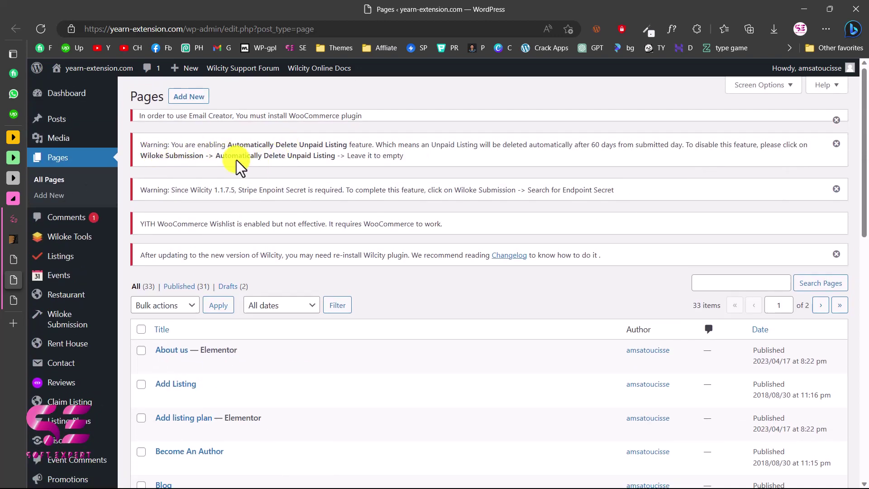
pyautogui.scroll(-3, 301, 180)
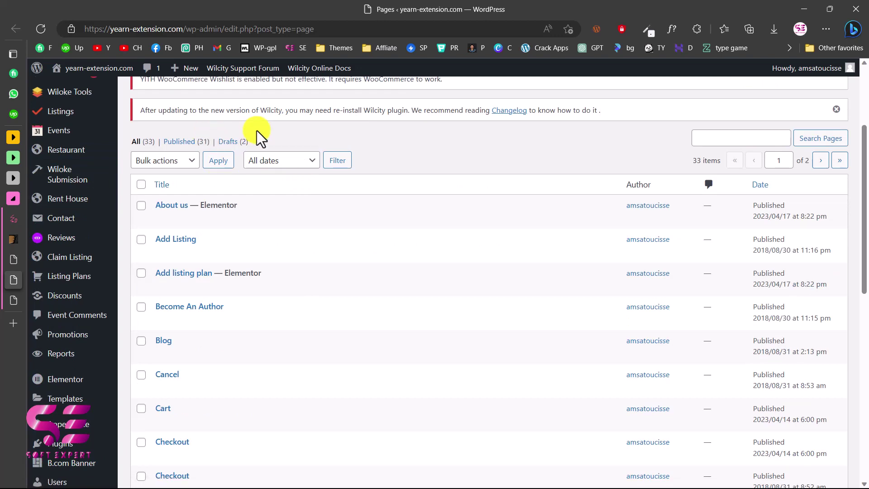
pyautogui.click(13, 299)
pyautogui.click(828, 103)
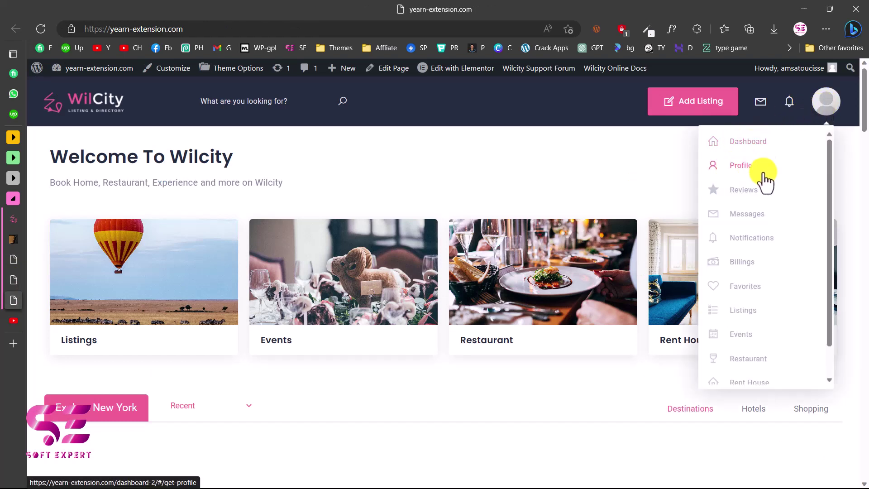
# - Open the front-end Dashboard with its 155 published listings, then the Profile page
pyautogui.scroll(-1, 772, 258)
pyautogui.scroll(1, 773, 257)
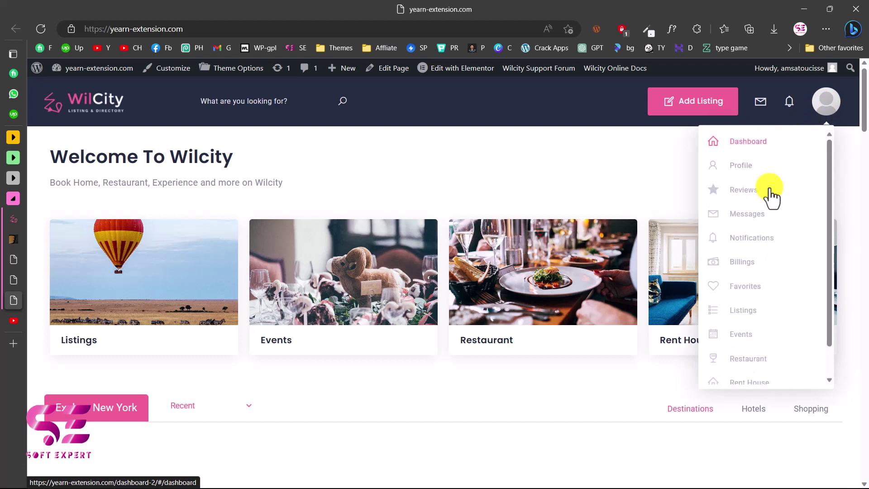
pyautogui.click(749, 152)
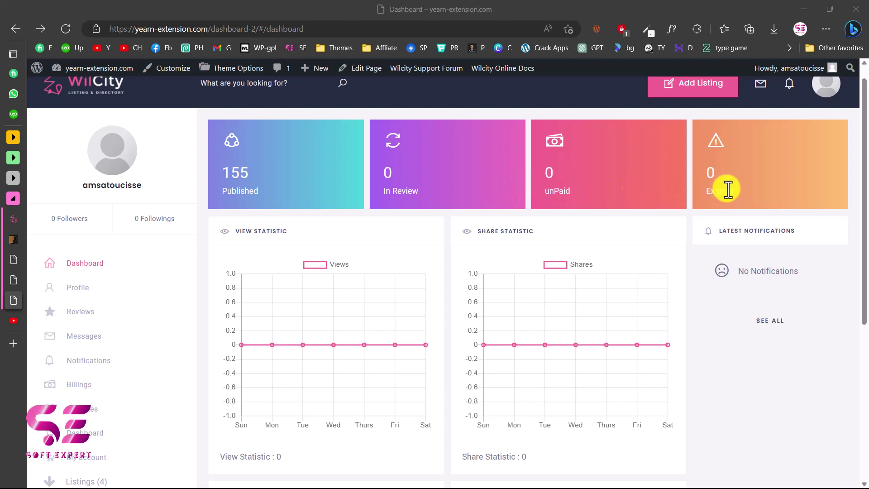
pyautogui.click(78, 288)
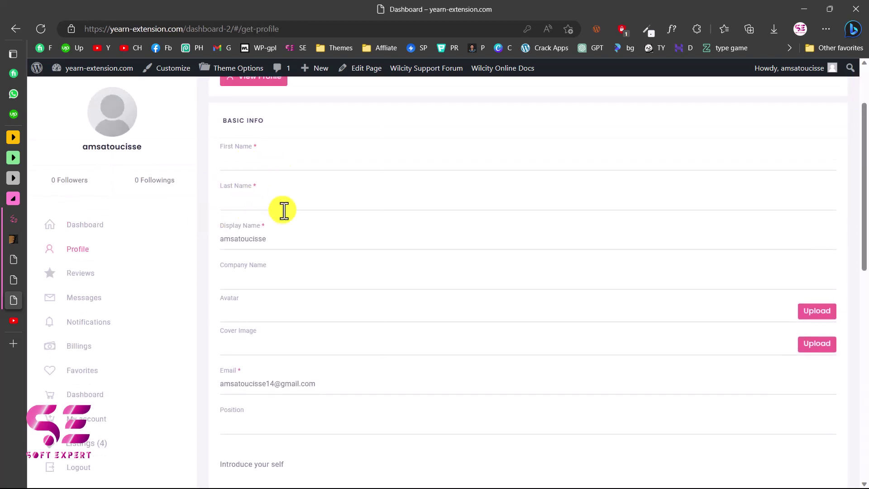
# - Browse the dashboard's Profile, Reviews, Messages and Notifications sections
pyautogui.scroll(-7, 284, 210)
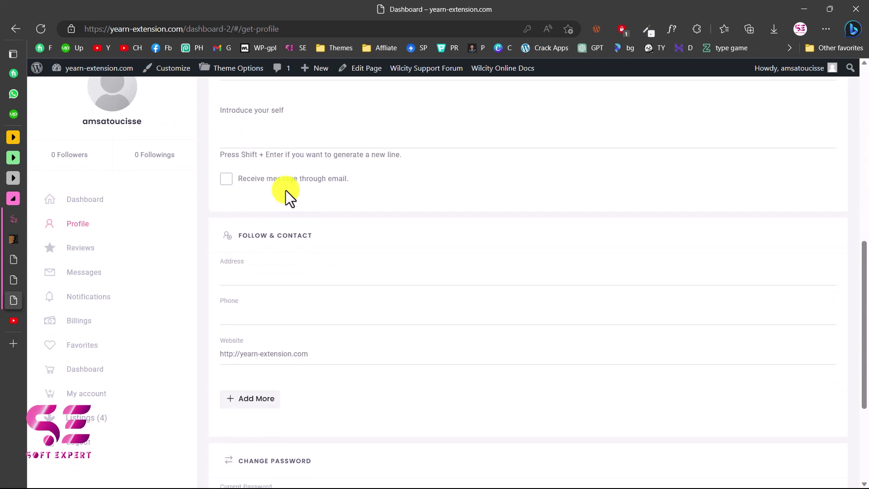
pyautogui.scroll(-4, 286, 190)
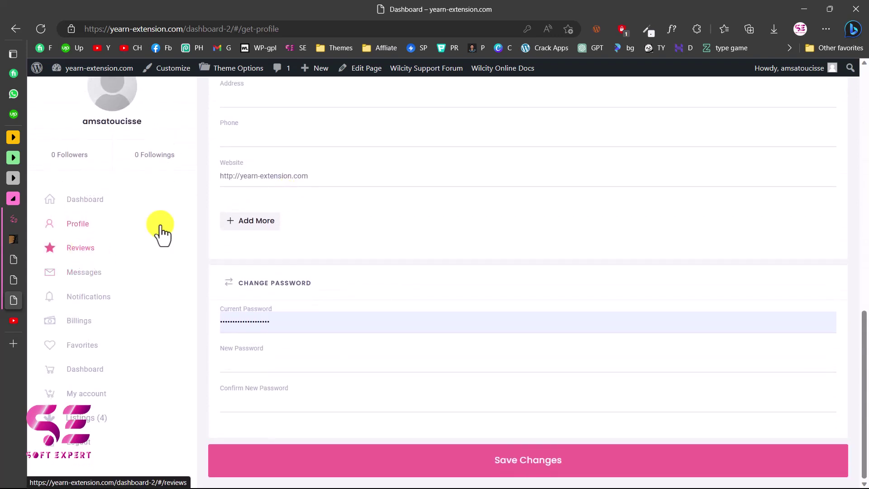
pyautogui.click(132, 247)
pyautogui.click(92, 280)
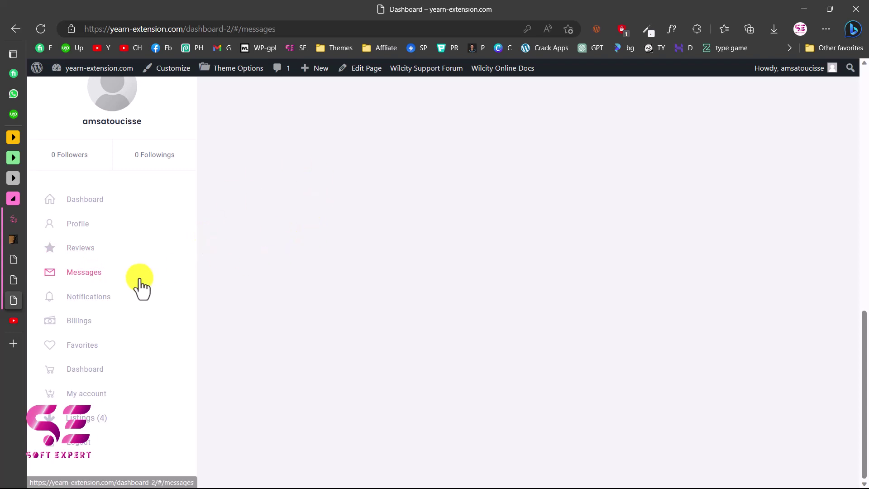
pyautogui.click(87, 299)
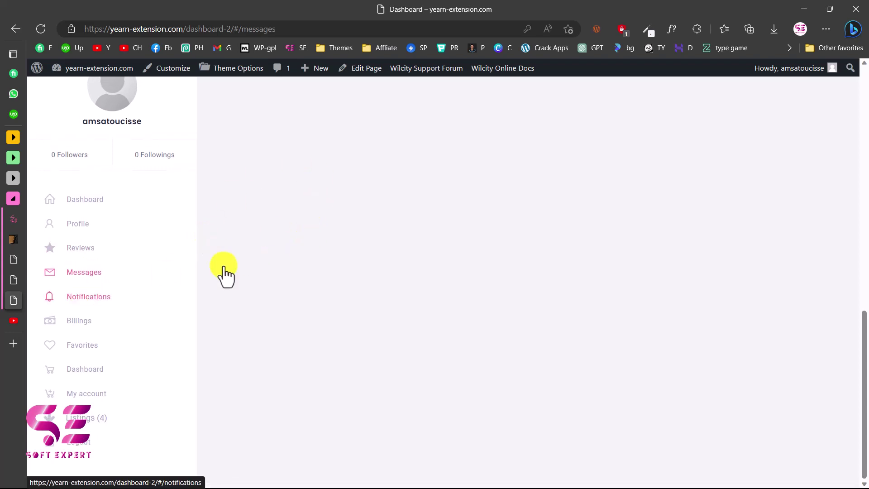
# - Search conversations by username in Messages, return to the Dashboard, and start a new listing
pyautogui.scroll(1, 253, 270)
pyautogui.scroll(1, 252, 272)
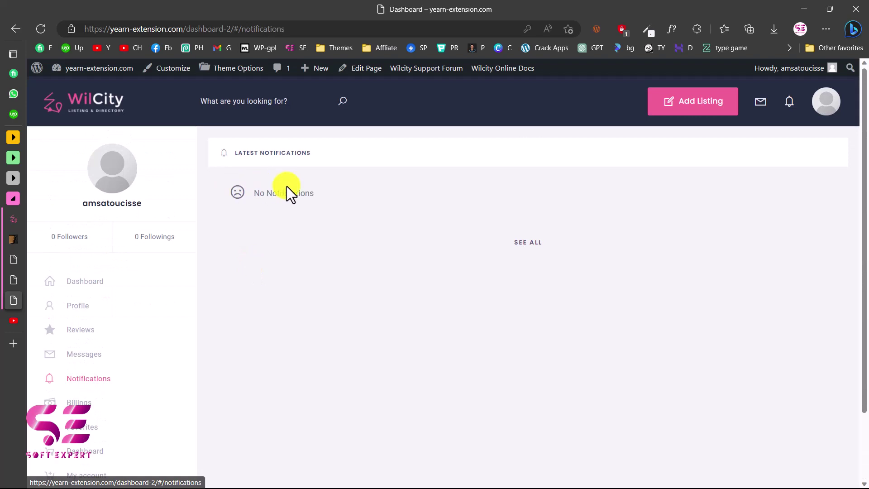
pyautogui.click(91, 358)
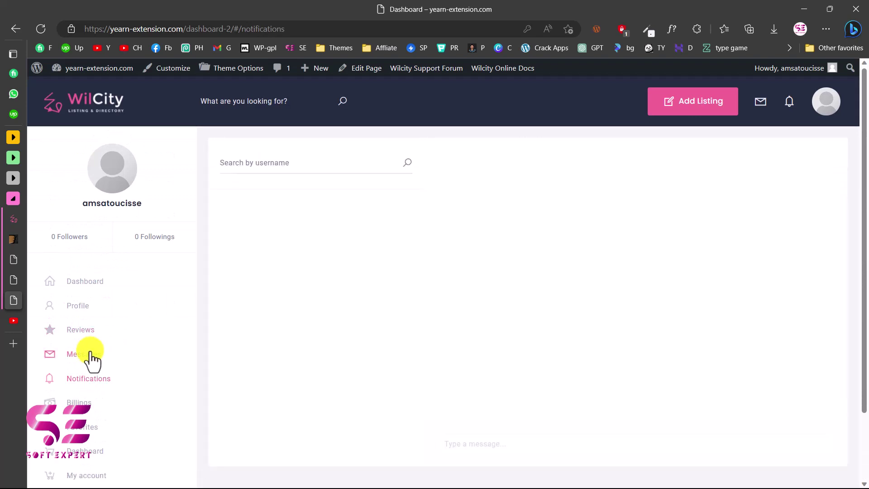
pyautogui.click(285, 166)
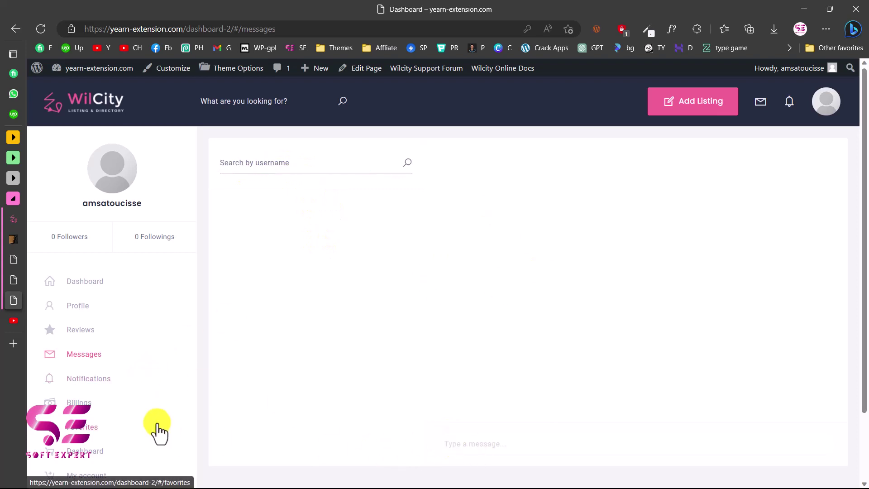
pyautogui.scroll(-2, 140, 421)
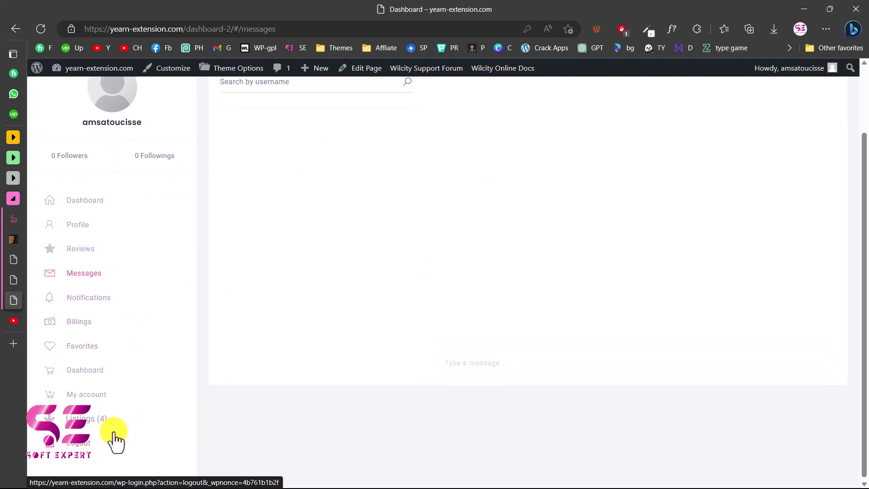
pyautogui.scroll(2, 114, 439)
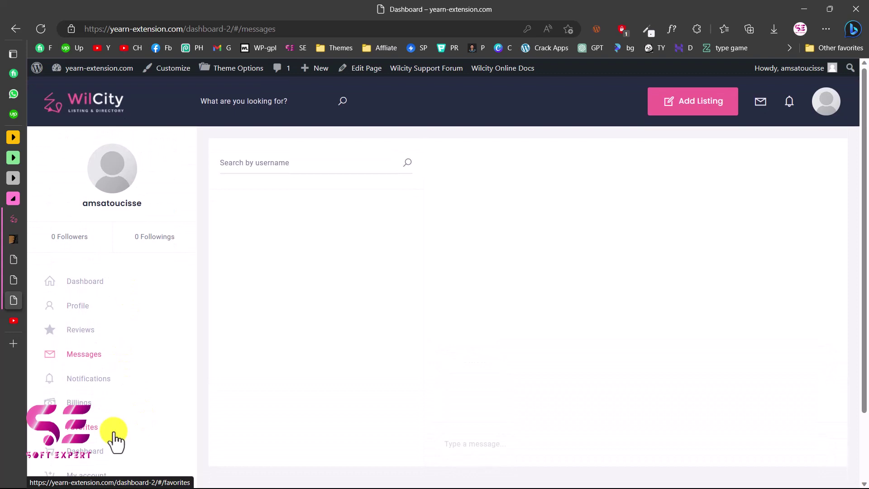
pyautogui.click(105, 285)
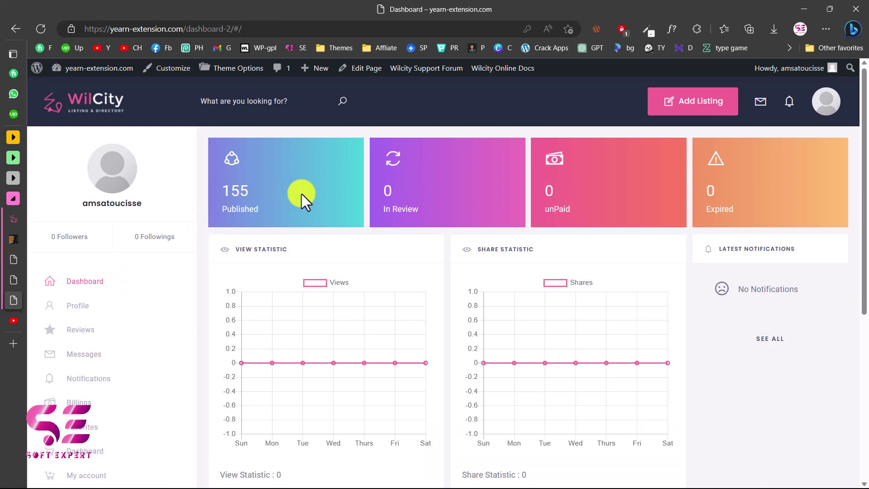
pyautogui.click(674, 105)
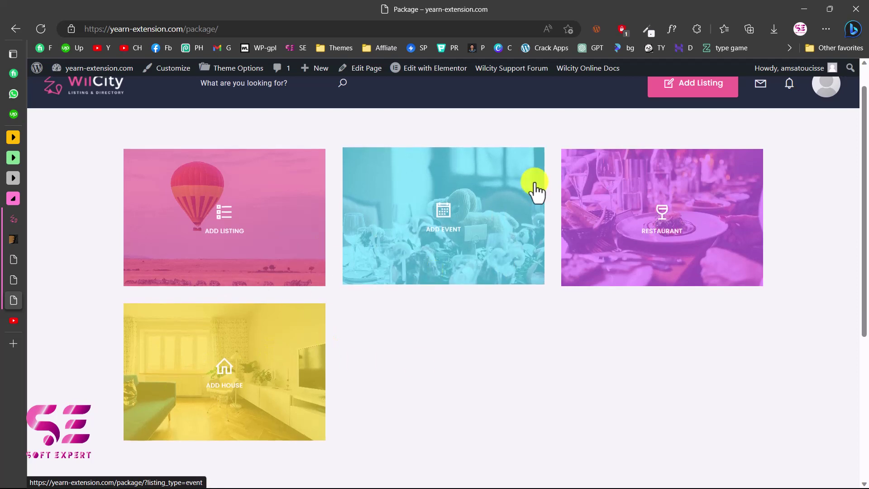
# - Choose Restaurant as the listing type on the Add Listing package page
pyautogui.scroll(1, 536, 190)
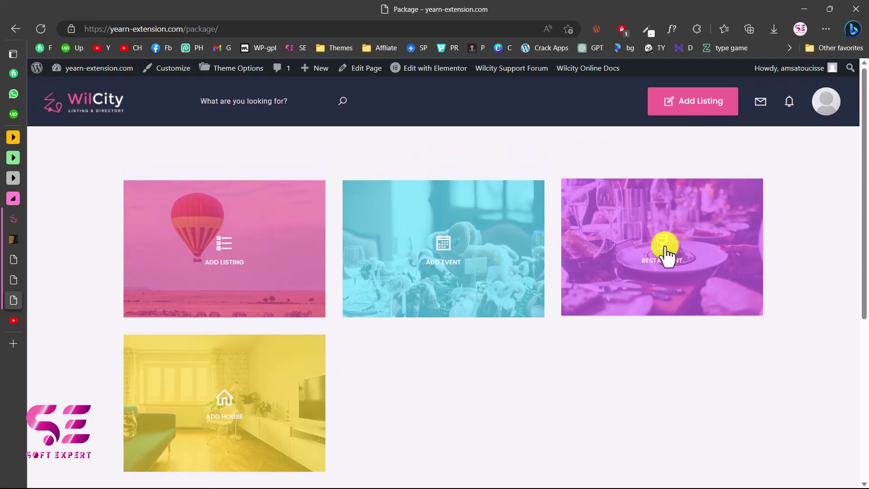
pyautogui.click(666, 256)
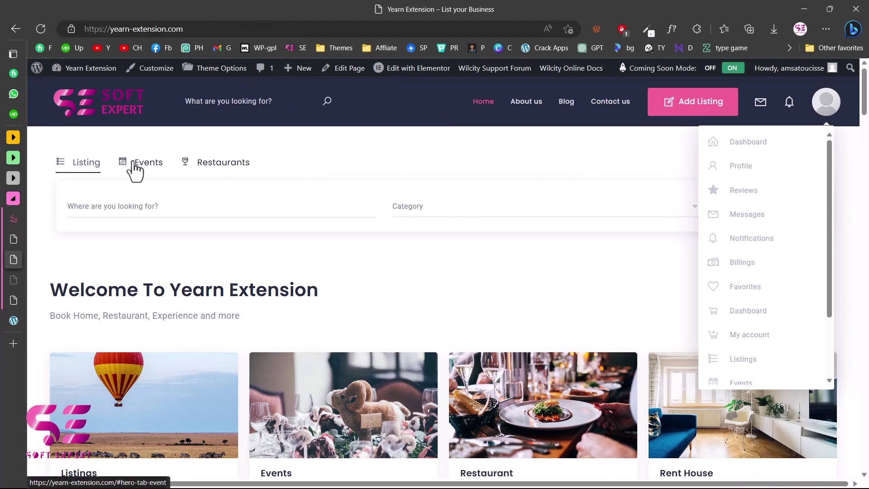
# - Switch the hero search to Events and review the home page down to How it works
pyautogui.click(138, 162)
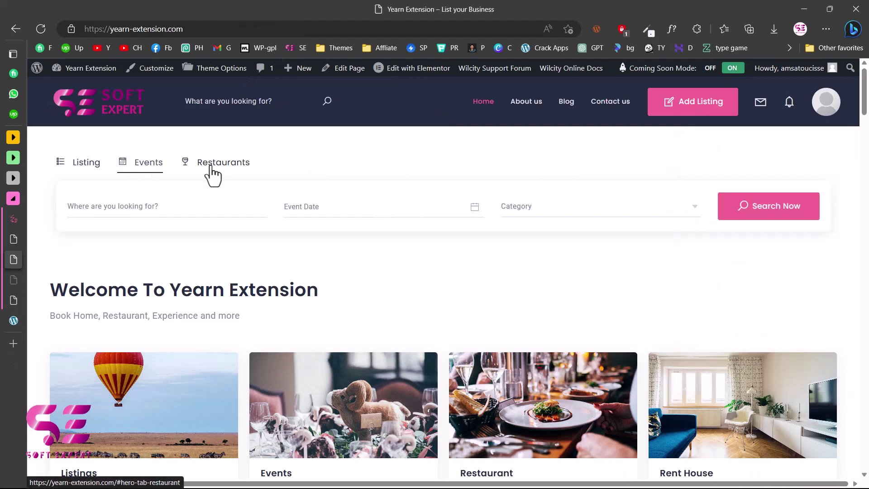
pyautogui.scroll(-1, 316, 252)
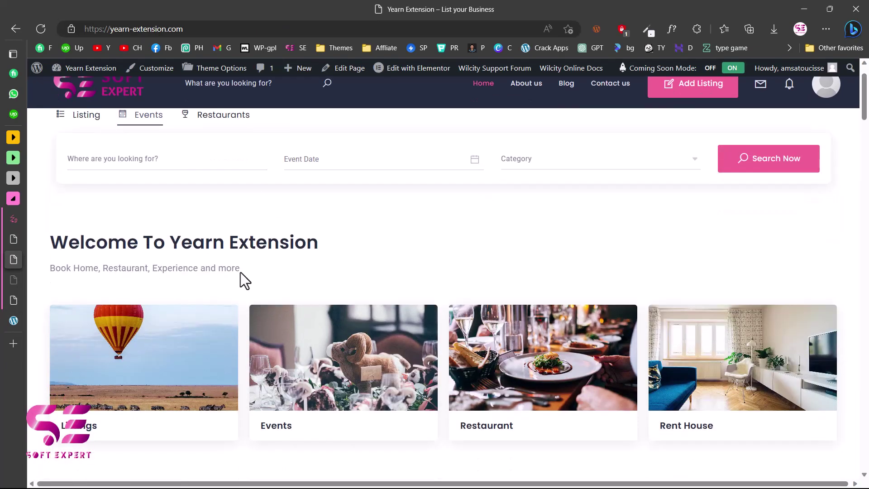
pyautogui.scroll(-20, 240, 273)
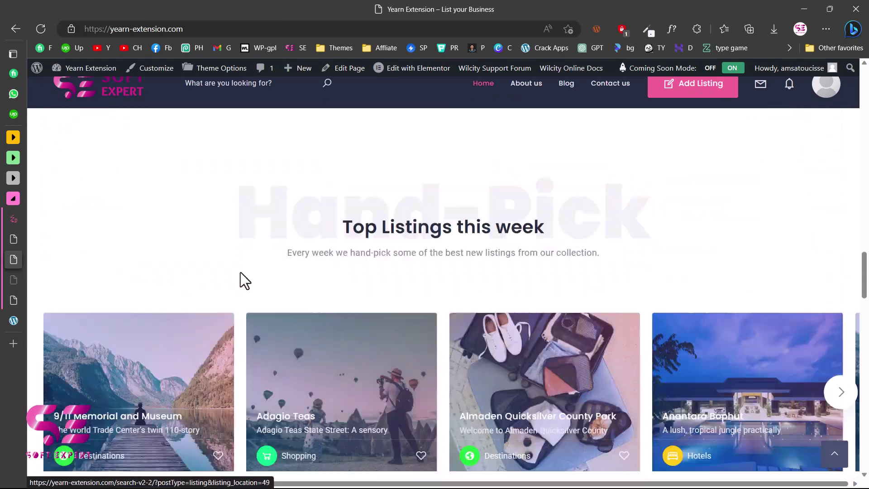
pyautogui.scroll(-15, 241, 273)
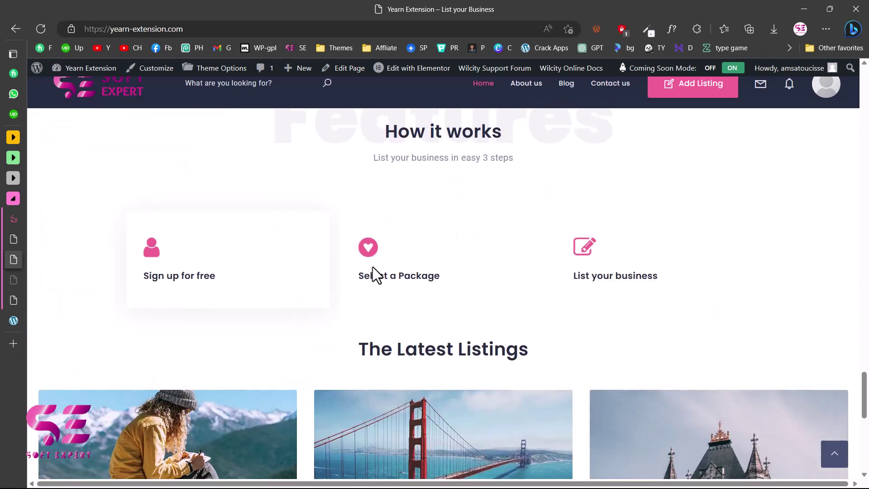
pyautogui.scroll(-10, 421, 281)
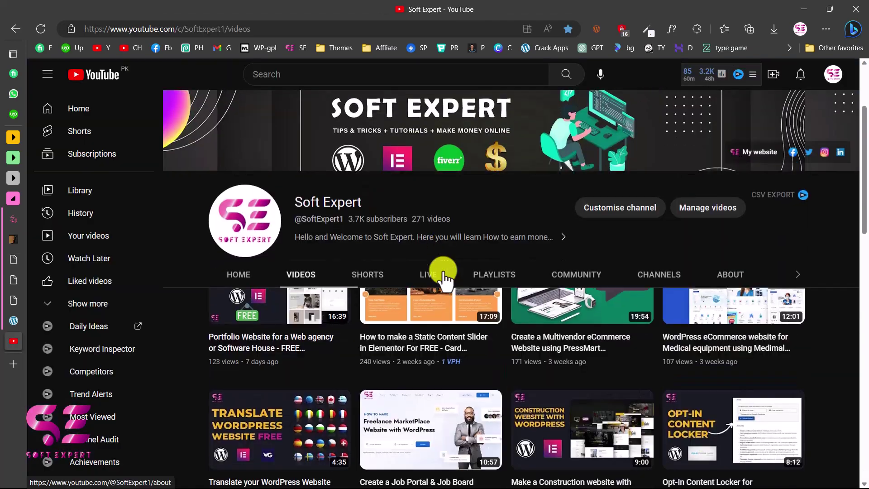
pyautogui.scroll(-7, 445, 279)
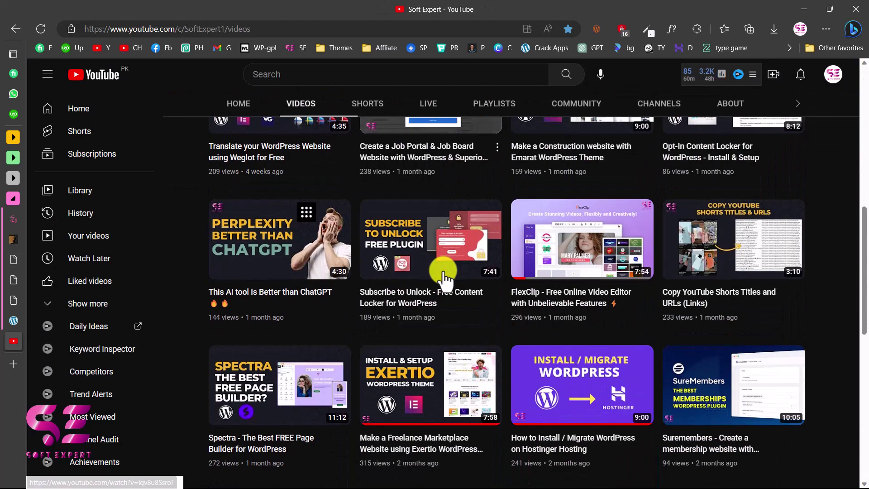
pyautogui.scroll(-10, 445, 280)
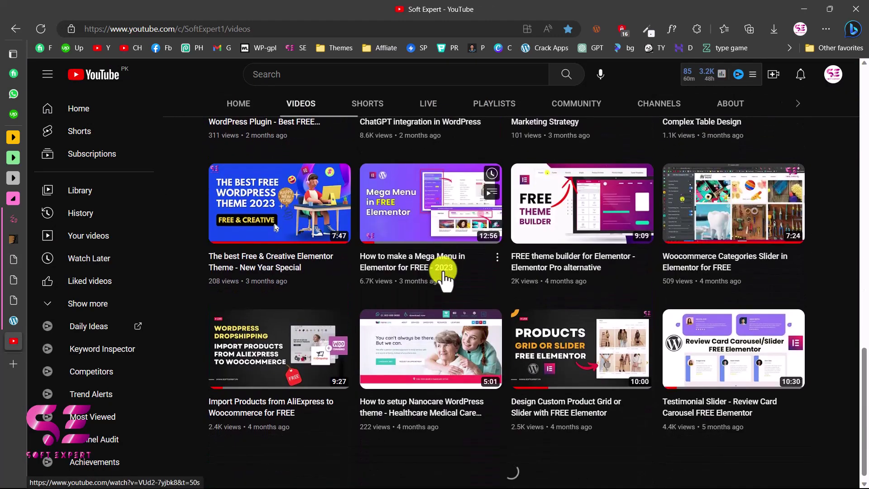
pyautogui.scroll(-2, 444, 276)
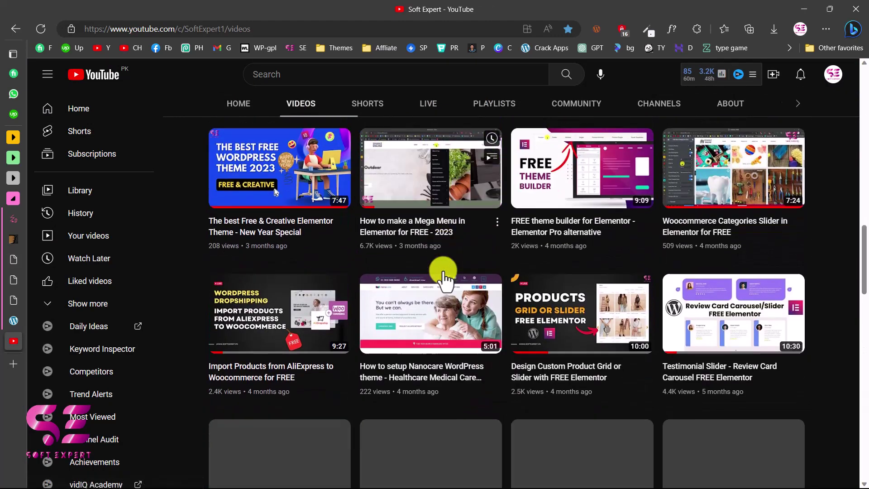